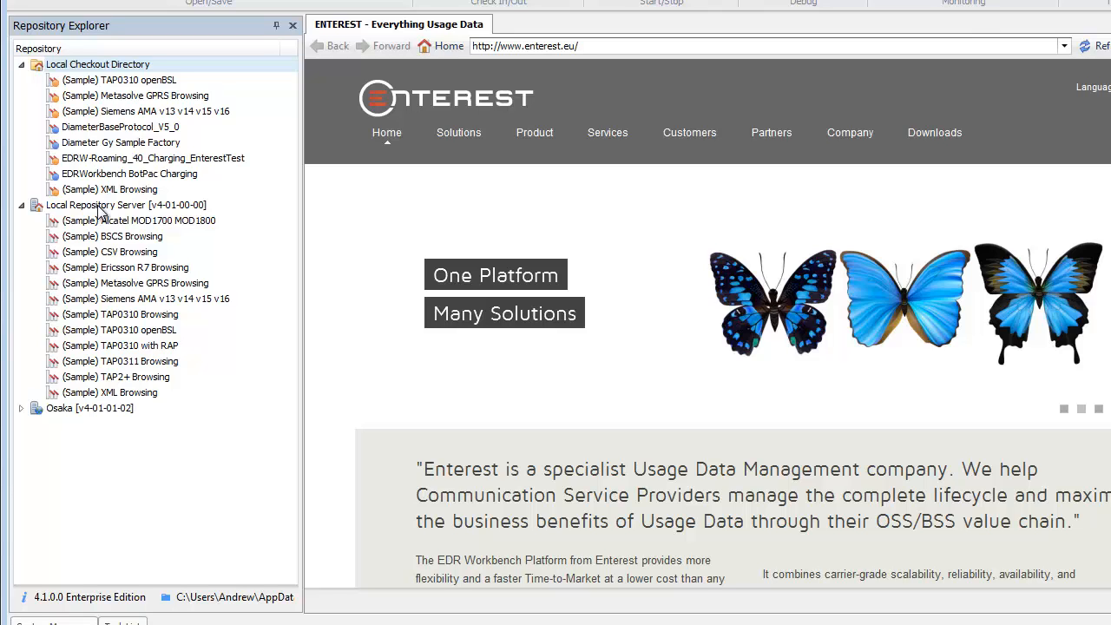
Create a factory in the Local Checkout Directory from the Empty Factory template, named Ericsson GGSN R8 Browsing
left_click(72, 207)
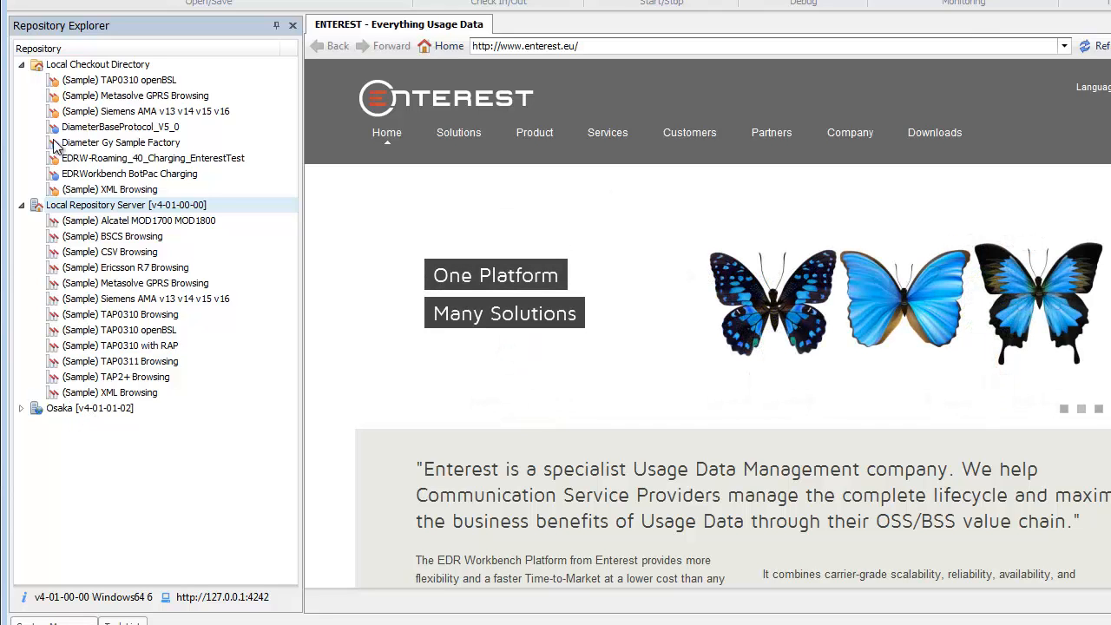
left_click(49, 67)
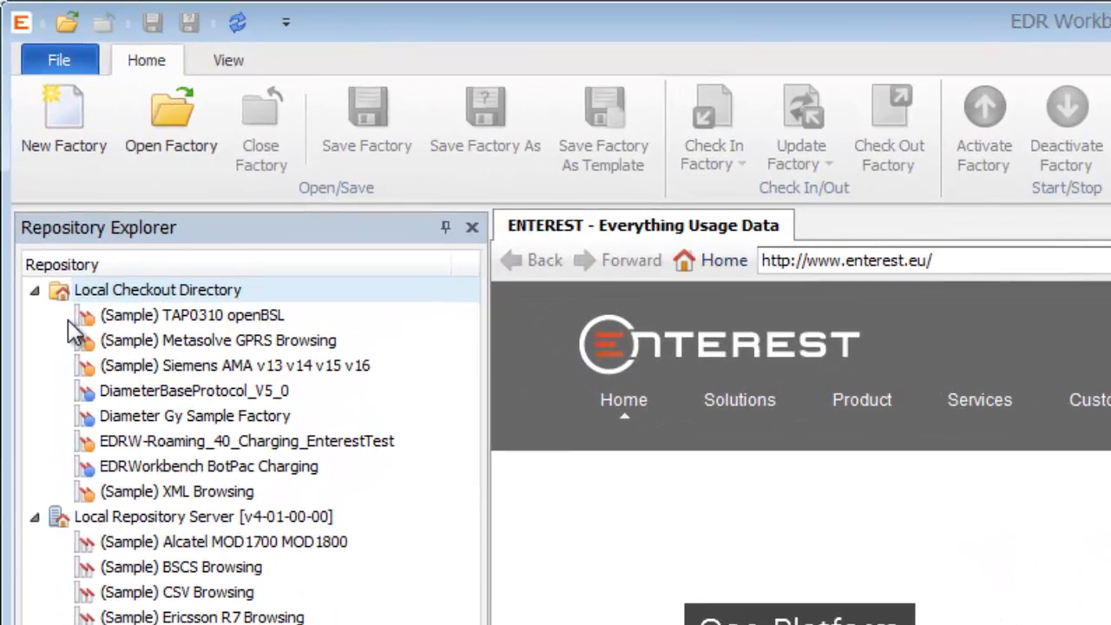
left_click(56, 119)
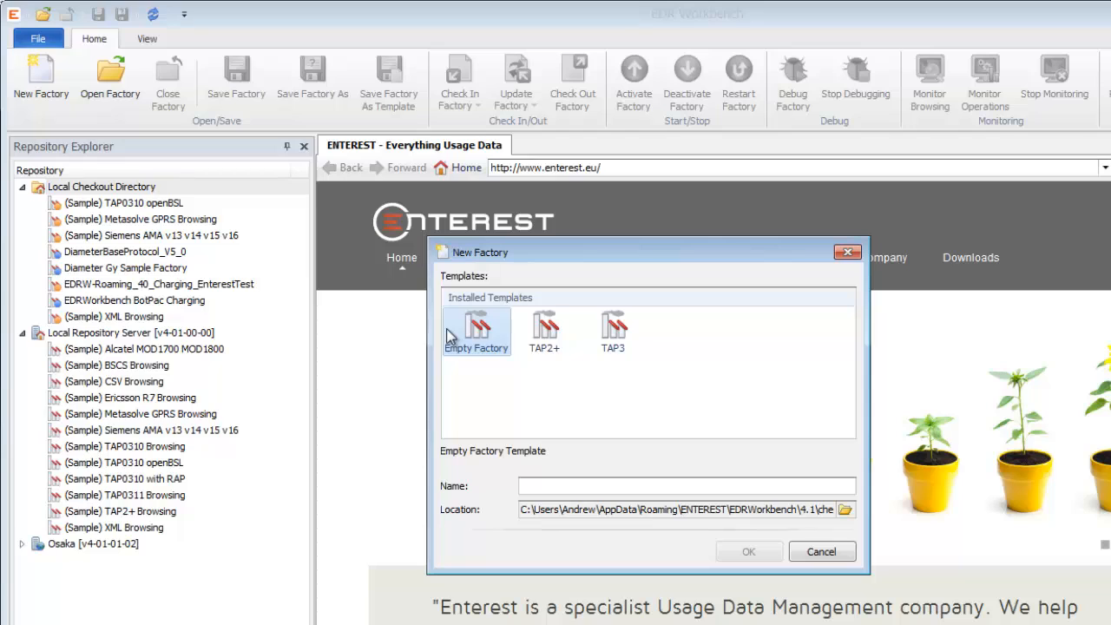
left_click(547, 486)
type("Eri")
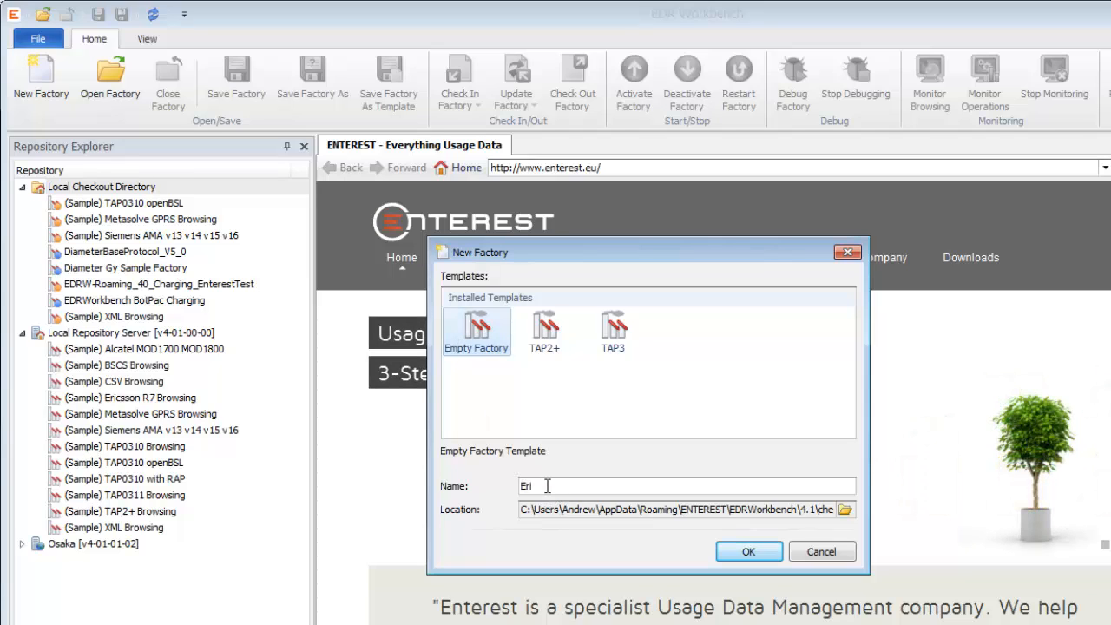
type("csson GGSN R8 Brow")
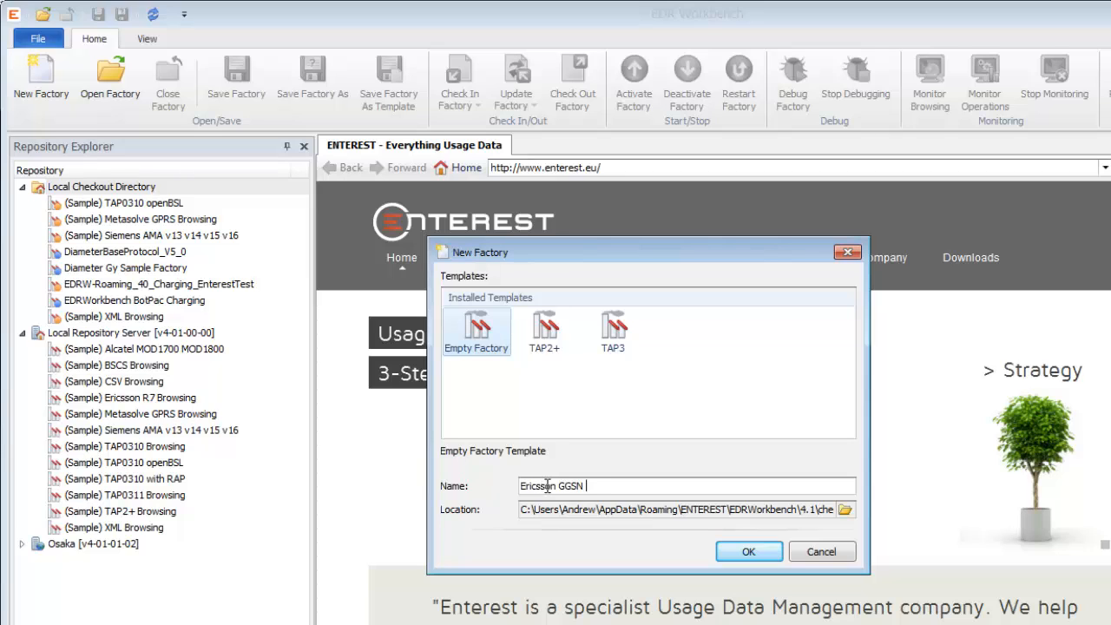
type("sing")
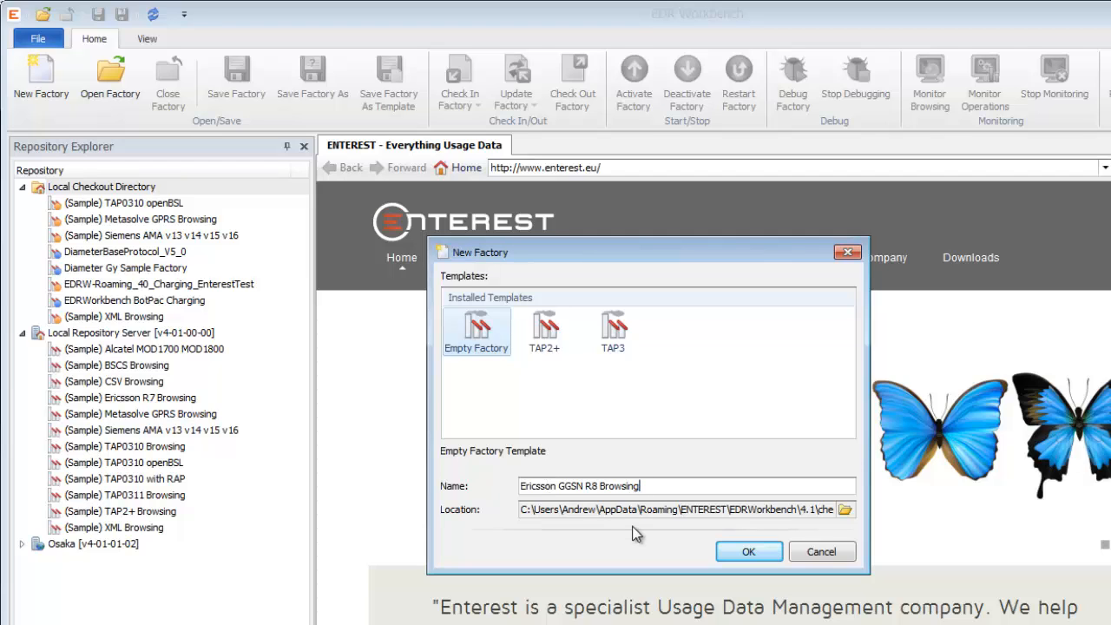
key("Return")
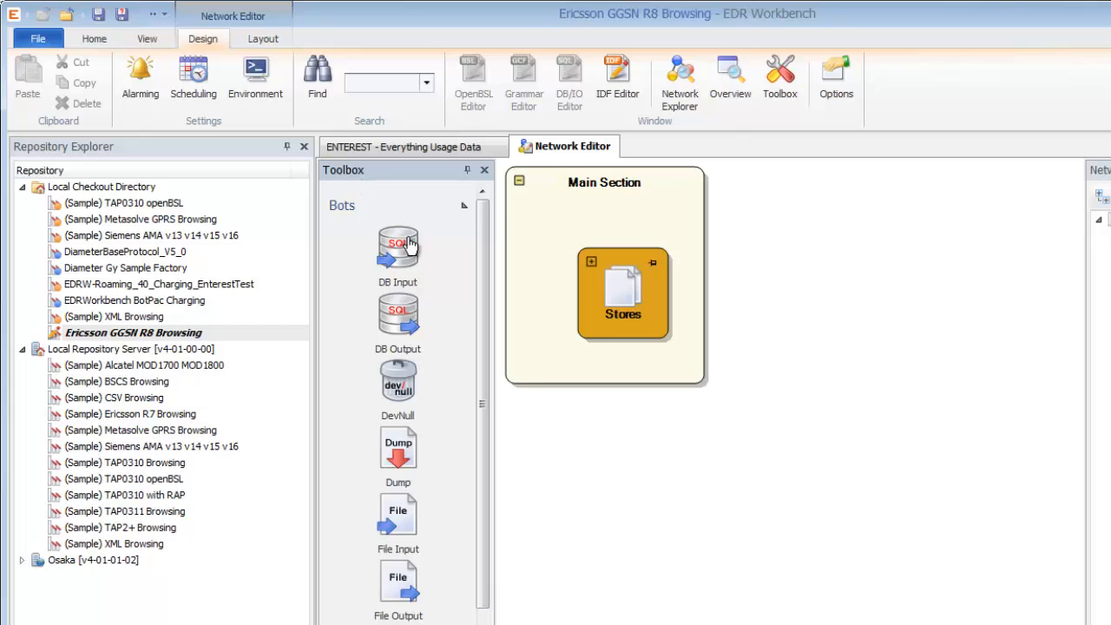
Add a File Input bot to the Main Section below Stores and name it Ericsson R8 In
left_click_drag(482, 331, 490, 368)
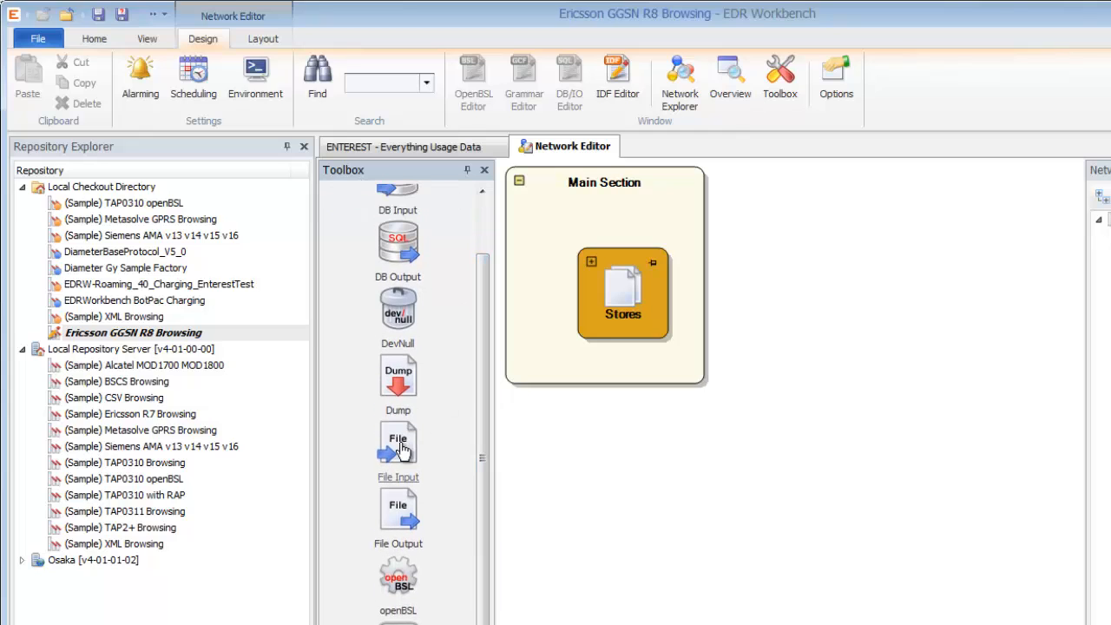
left_click_drag(400, 449, 565, 410)
left_click(566, 410)
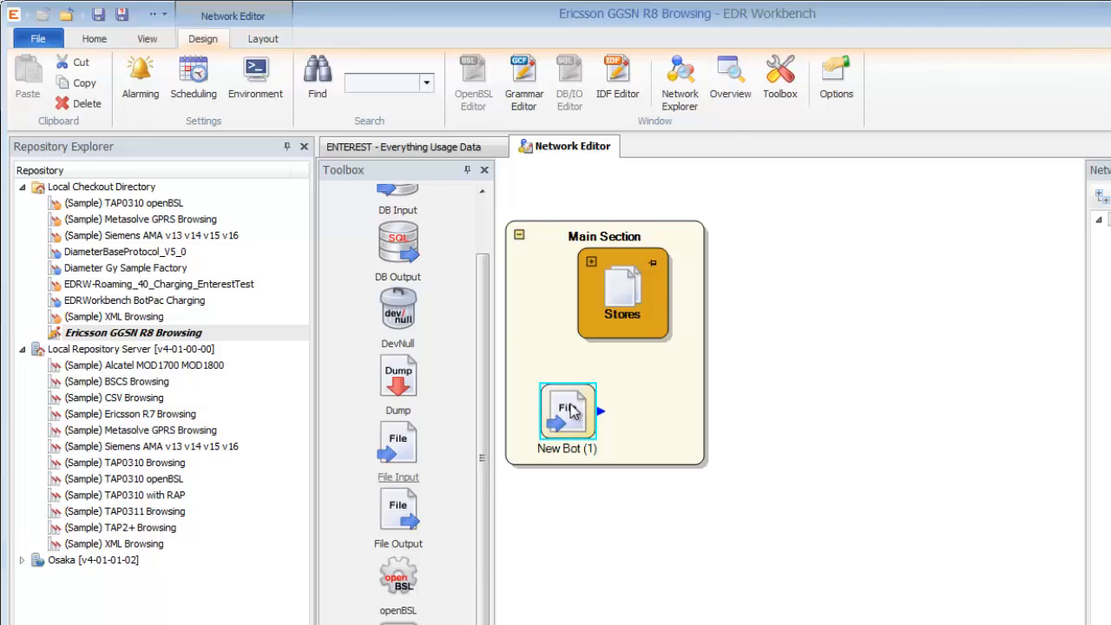
double_click(571, 410)
left_click_drag(664, 298, 502, 301)
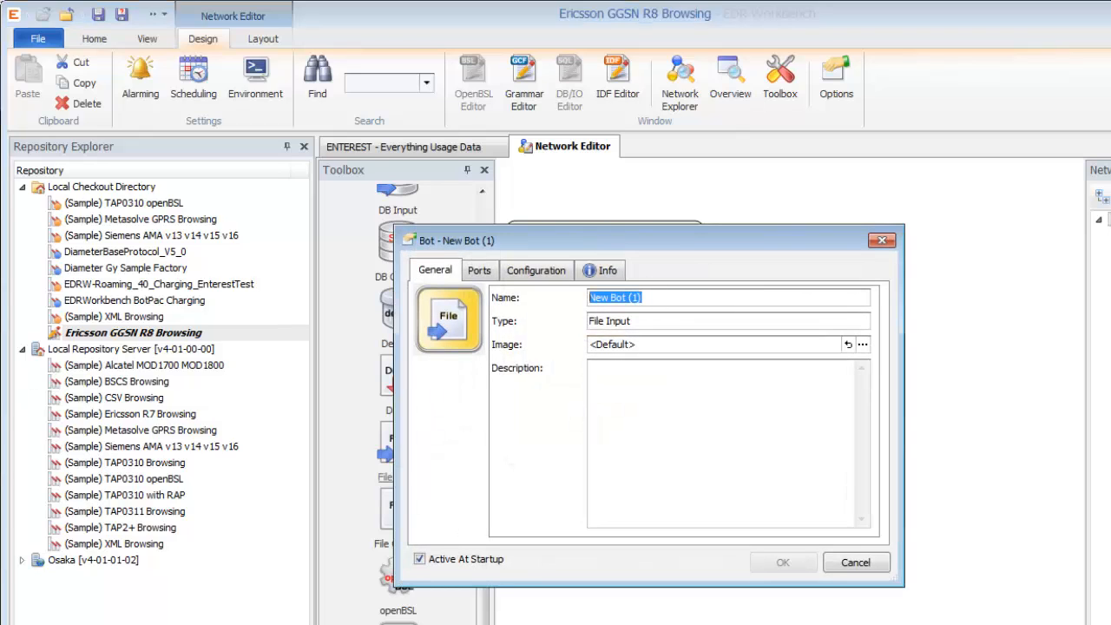
type("Eric")
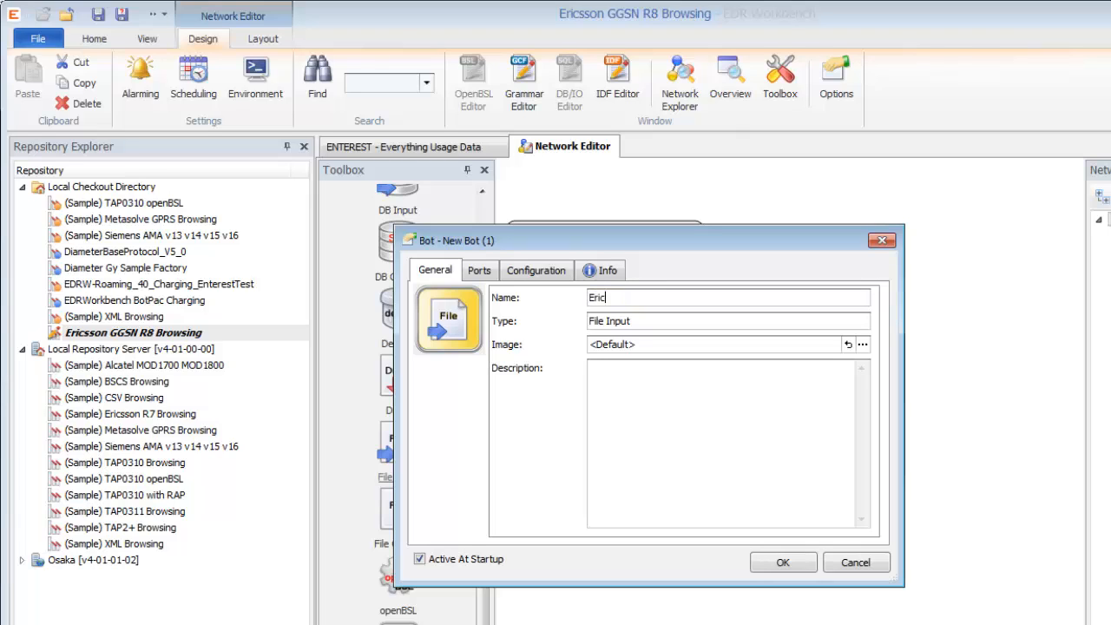
type("sson R8 In")
Set the input bot's input directory to ${EDRW_DATA_BASEDIR}\data\in and its file prefix to in, copying the base path for reuse
left_click(533, 272)
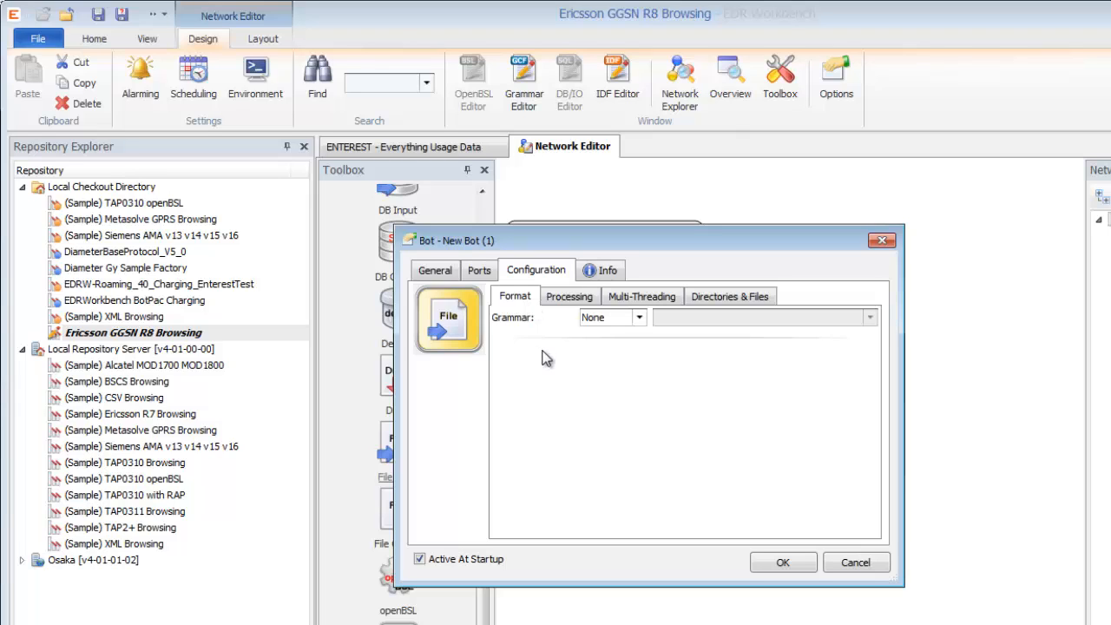
left_click(734, 304)
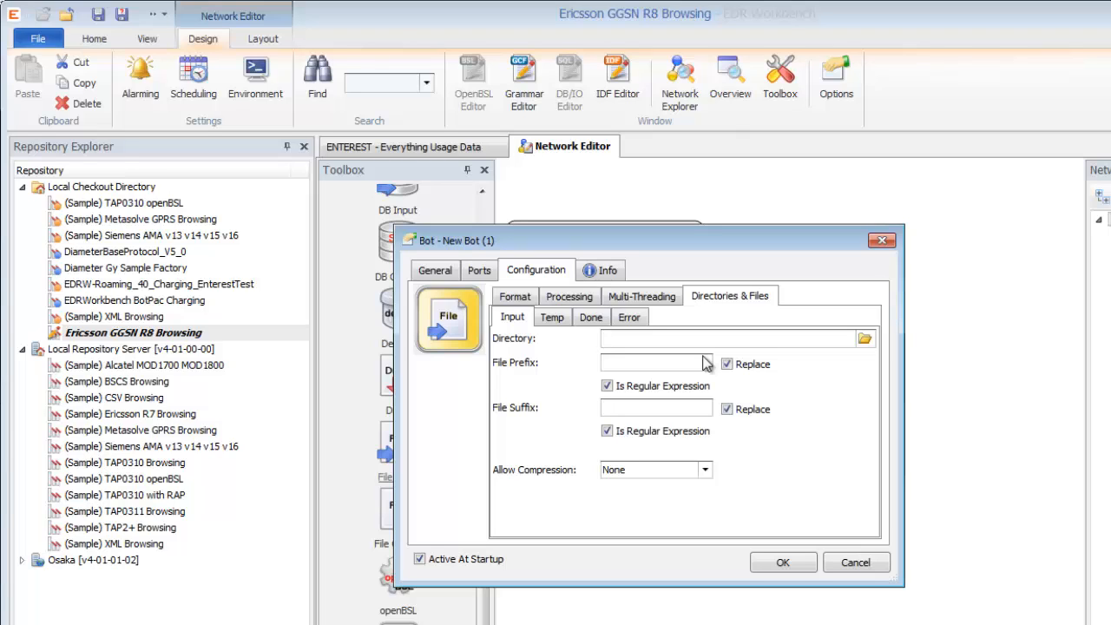
type("${EDRW_DATA_BASEDIR")
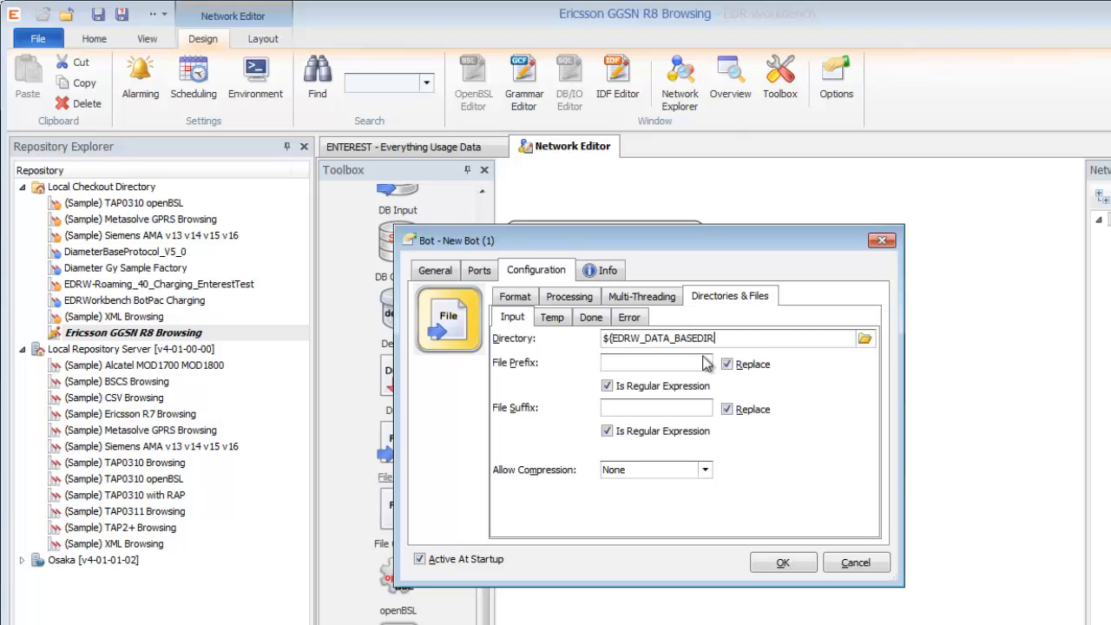
type("}\\data\\in")
key("shift+Home")
key("ctrl+c")
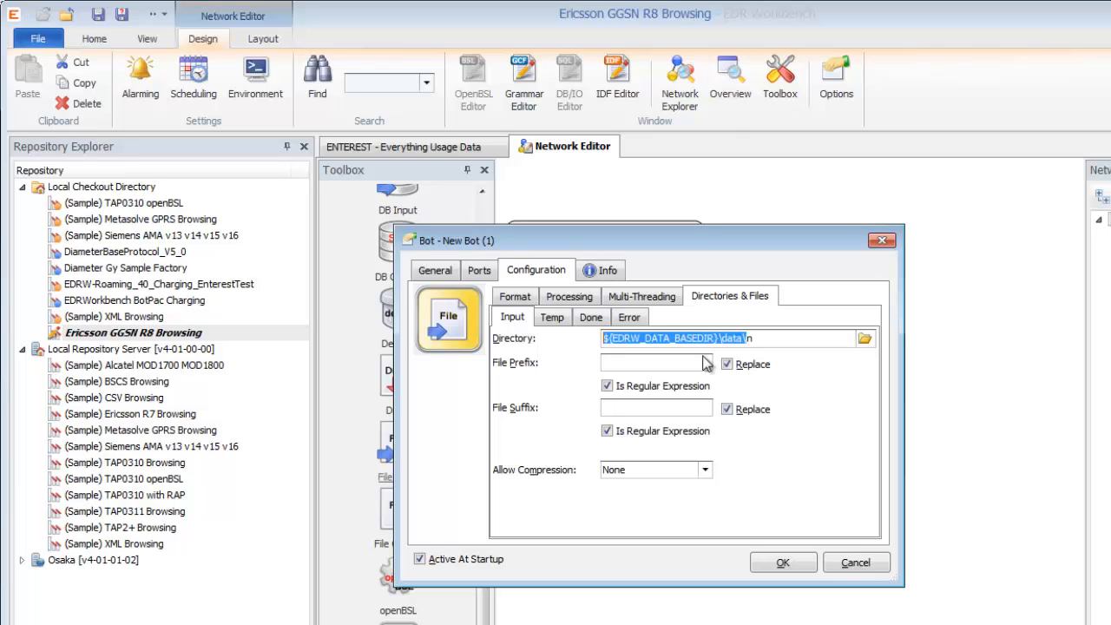
left_click(705, 363)
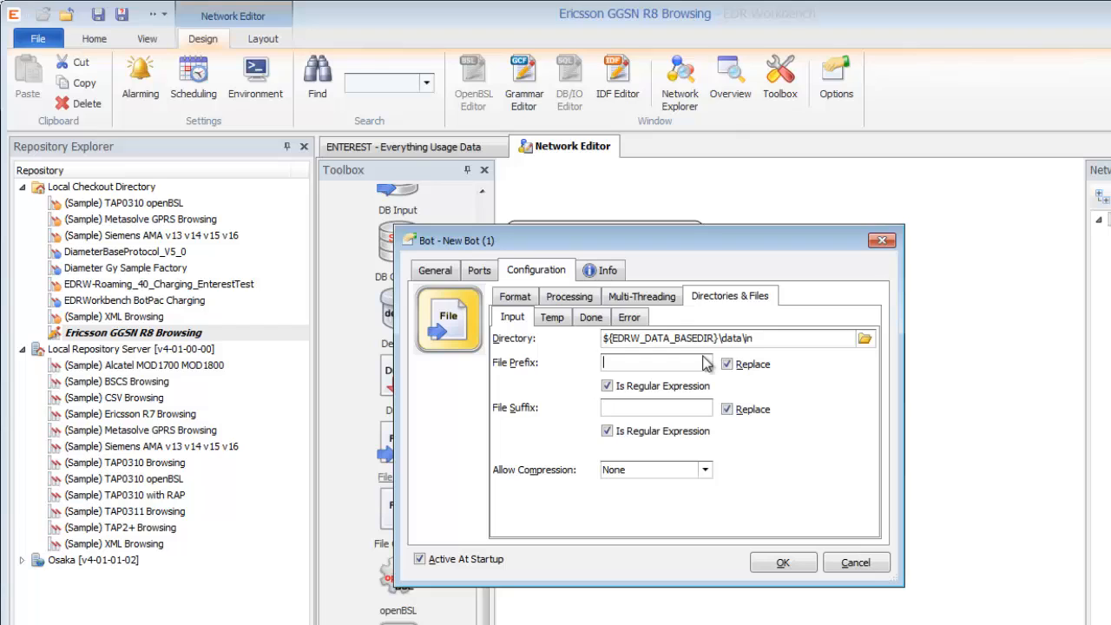
type("in")
Set the input bot's temp directory to ${EDRW_DATA_BASEDIR}\data\in with the file prefix tmpin
left_click(554, 320)
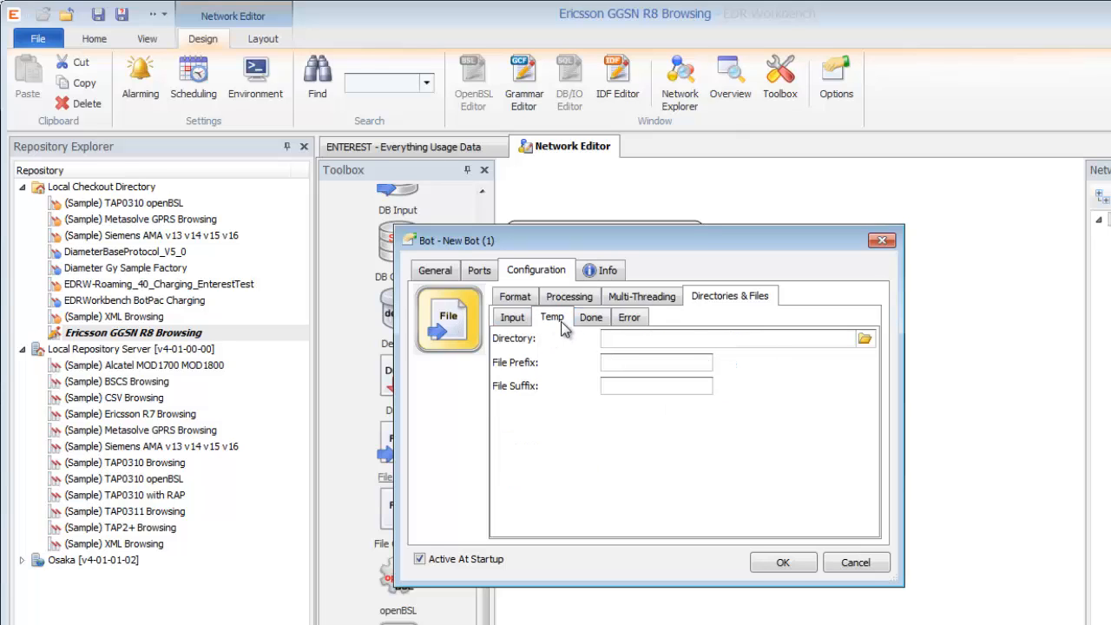
left_click(625, 338)
key("ctrl+v")
type("in")
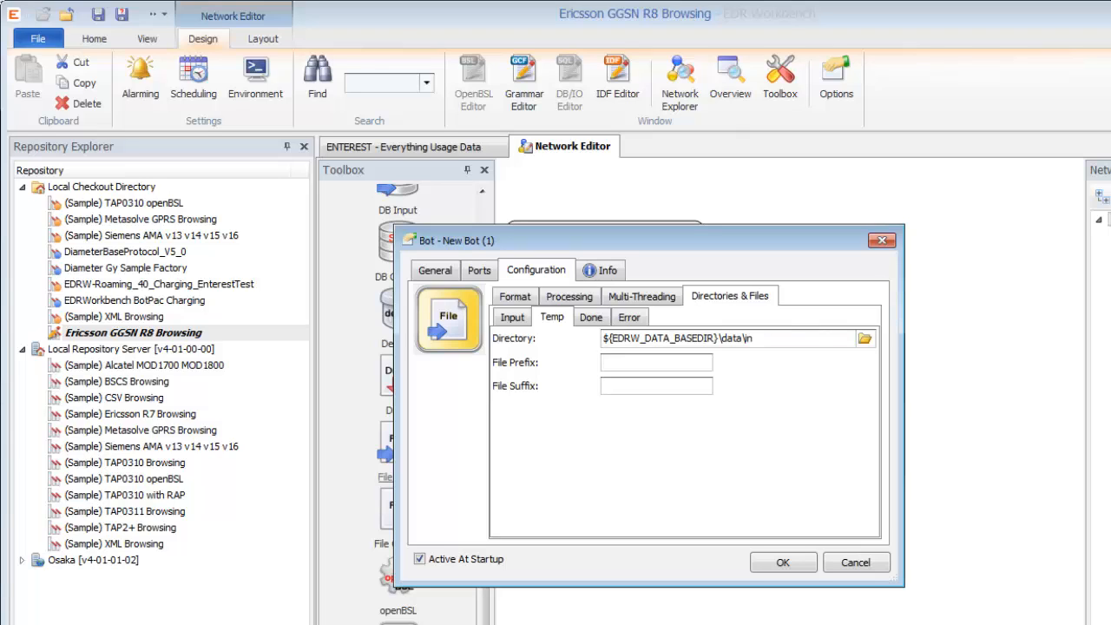
type("tmpin")
Set the input bot's done directory to ${EDRW_DATA_BASEDIR}\data\done with the file suffix .done
left_click(592, 318)
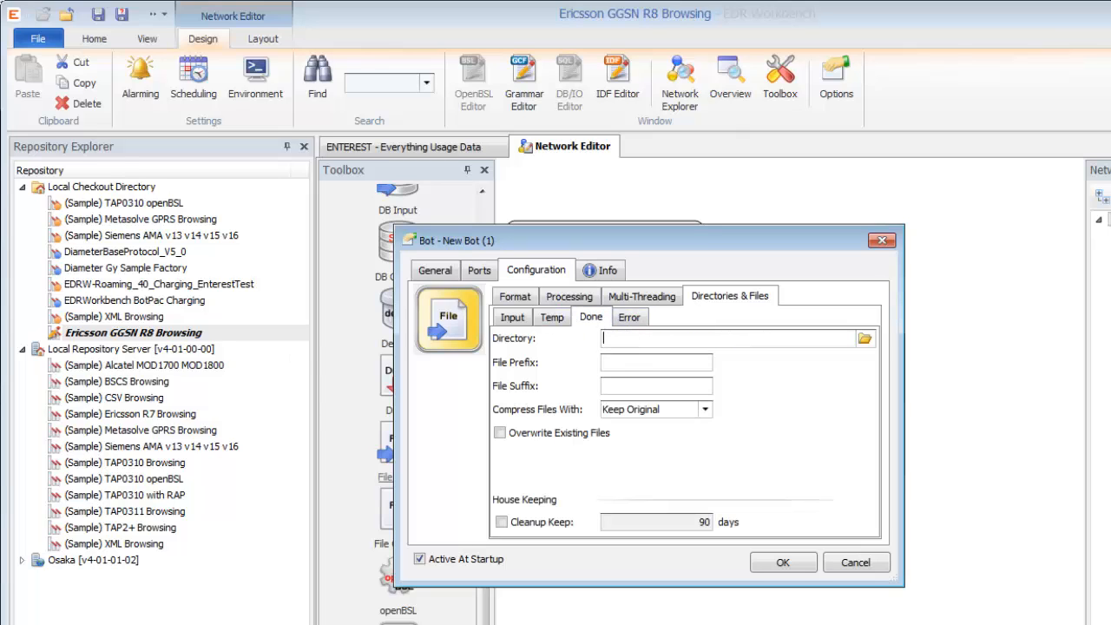
key("ctrl+v")
type("done")
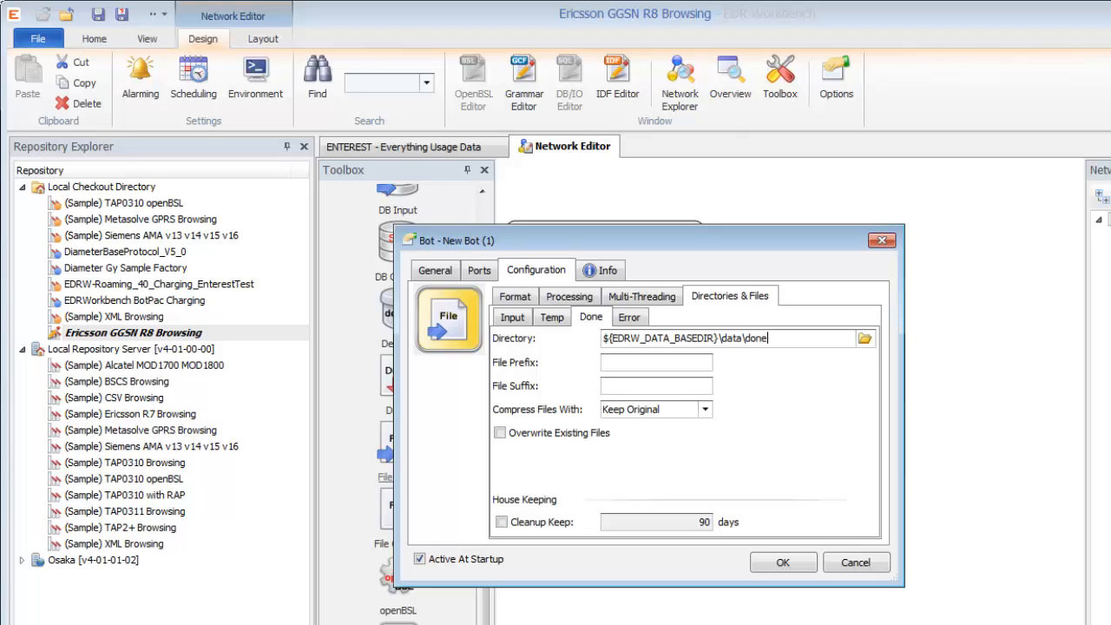
key("Tab")
key("Tab")
type(".done")
Set the input bot's error directory to ${EDRW_DATA_BASEDIR}\data\err with the file suffix .err and apply the bot settings
left_click(629, 317)
left_click(622, 341)
key("ctrl+v")
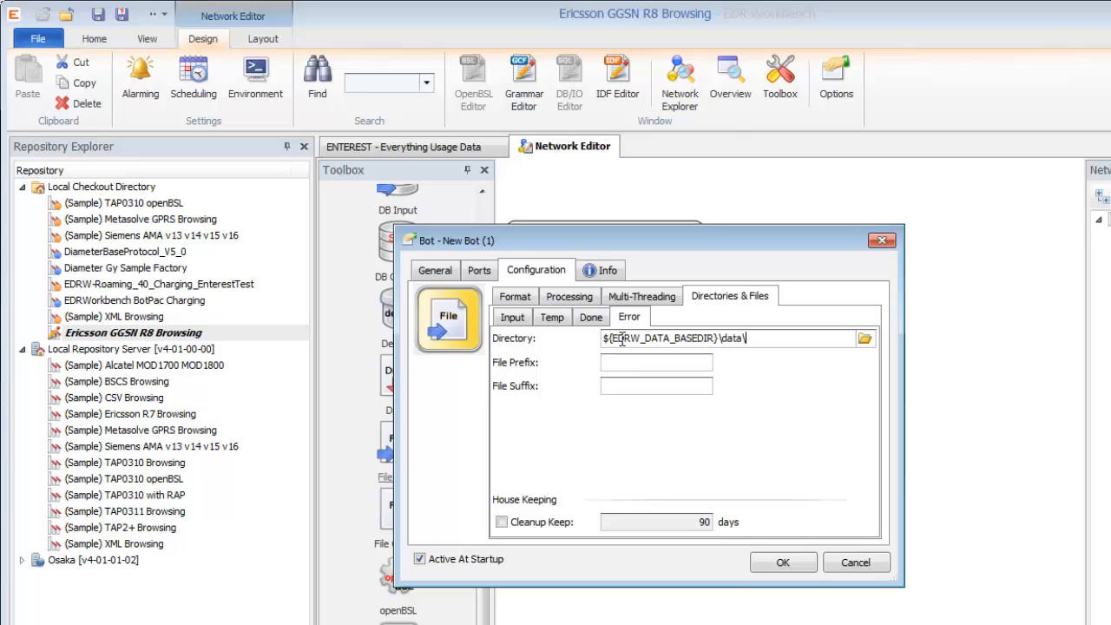
type("err.err")
left_click(774, 565)
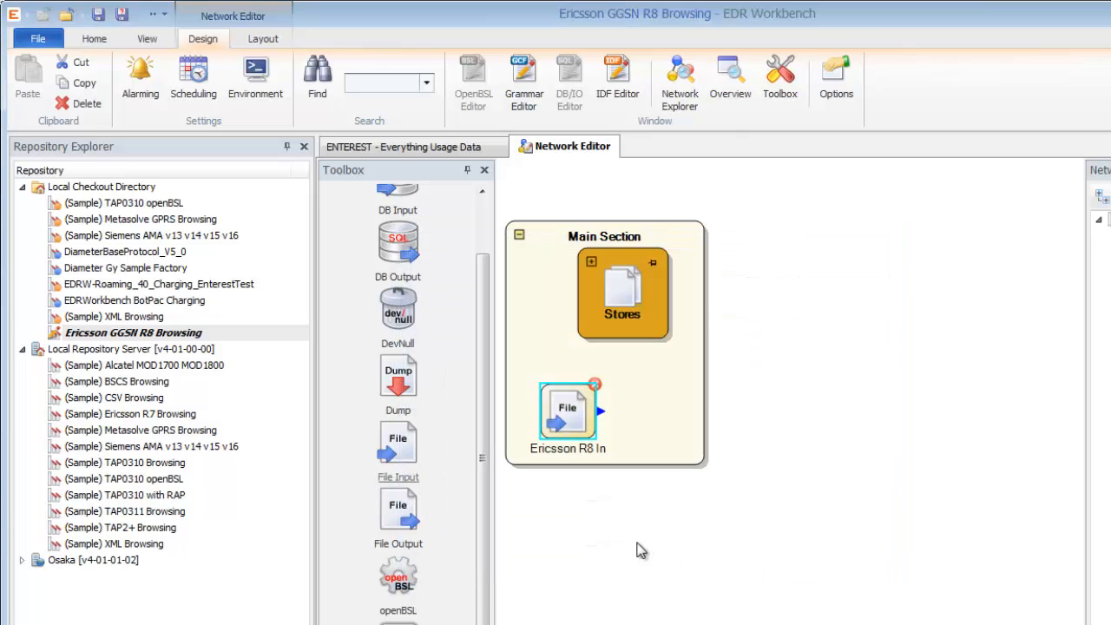
Add a File Output bot across from the input bot in the Main Section and name it Ericsson R8 Out
left_click(658, 463)
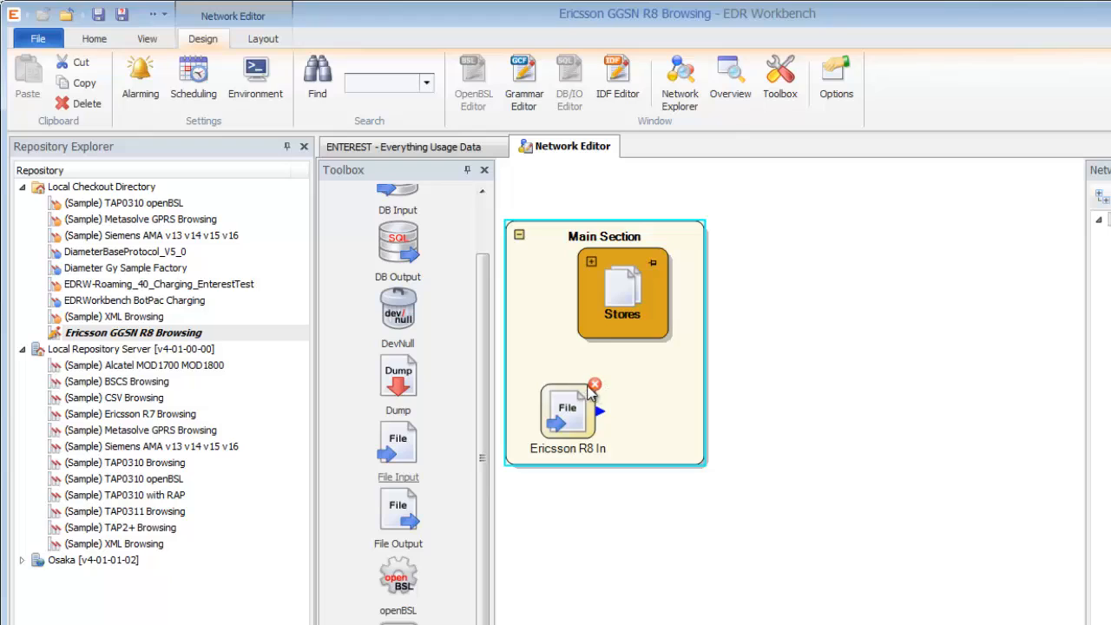
mouse_move(594, 392)
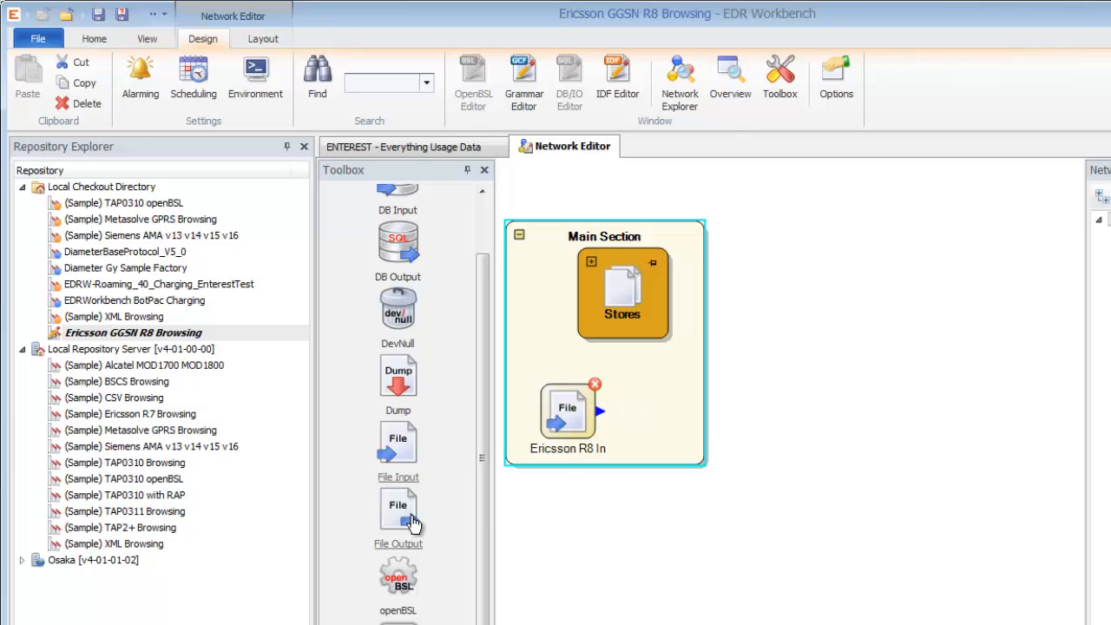
left_click_drag(402, 517, 732, 411)
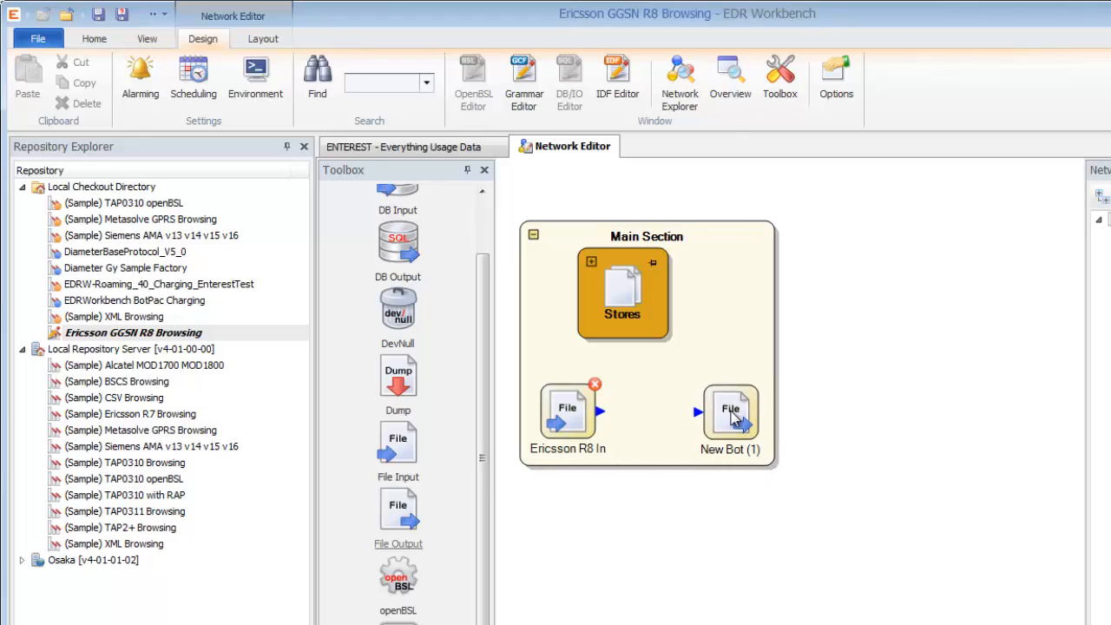
left_click(733, 417)
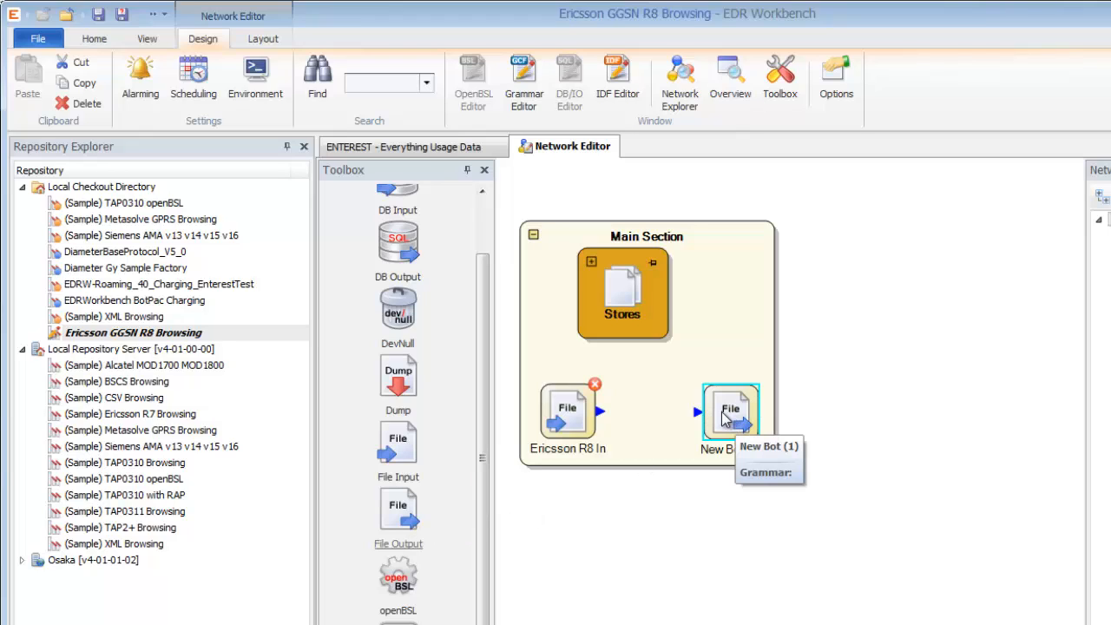
double_click(722, 411)
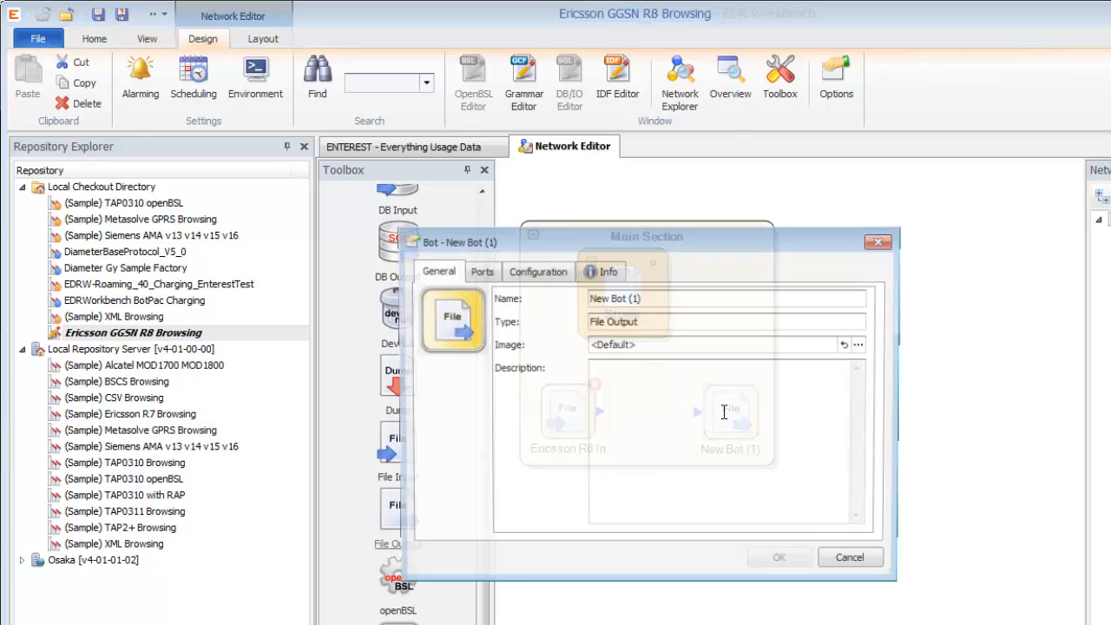
left_click_drag(662, 300, 494, 299)
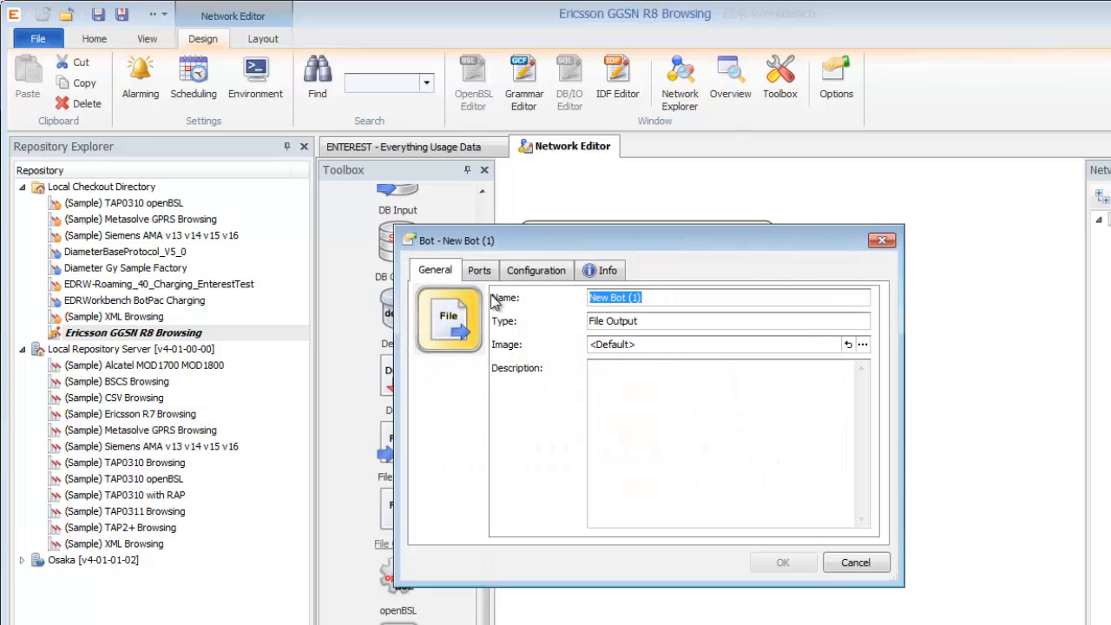
type("Ericss")
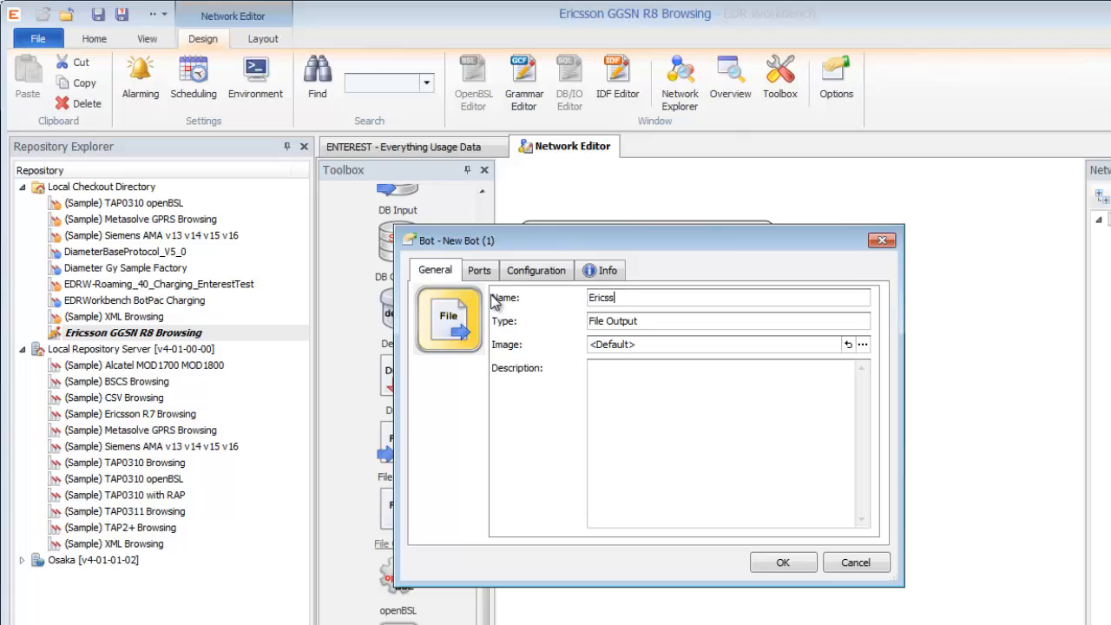
type("on R8 Out")
Set the output bot's output directory to ${EDRW_DATA_BASEDIR}\data\out with the file prefix out
left_click(529, 271)
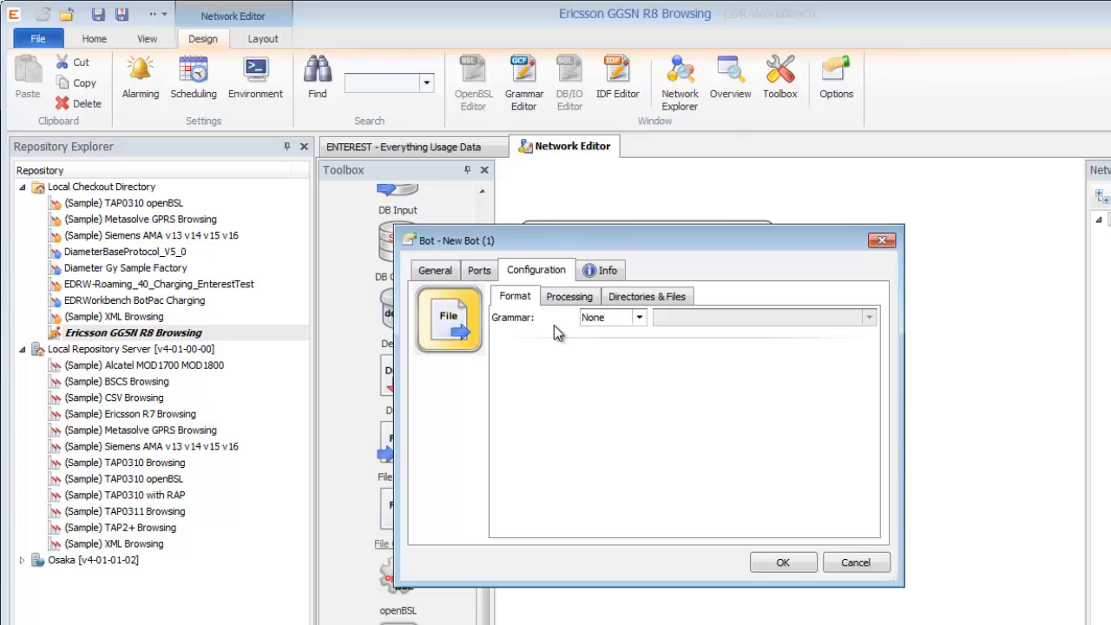
left_click(636, 297)
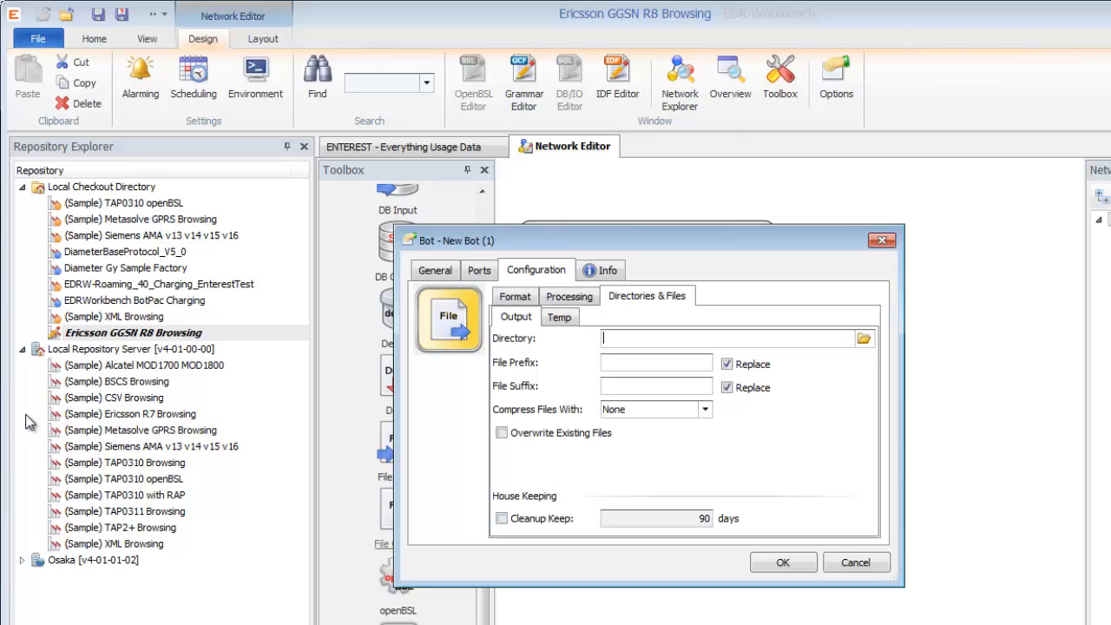
key("ctrl+v")
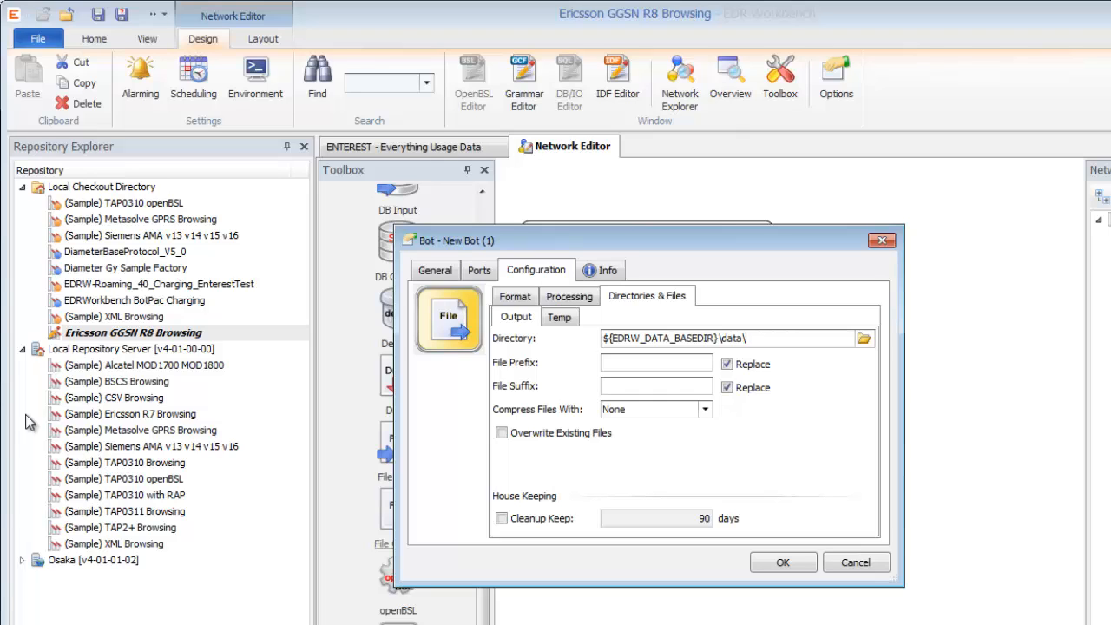
type("out")
key("Tab")
type("out")
Set the output bot's temp directory to ${EDRW_DATA_BASEDIR}\data\out with the file prefix tmpout and apply the bot settings
left_click(561, 318)
left_click(605, 339)
type("${EDRW_DATA_BASEDIR}\\data\\")
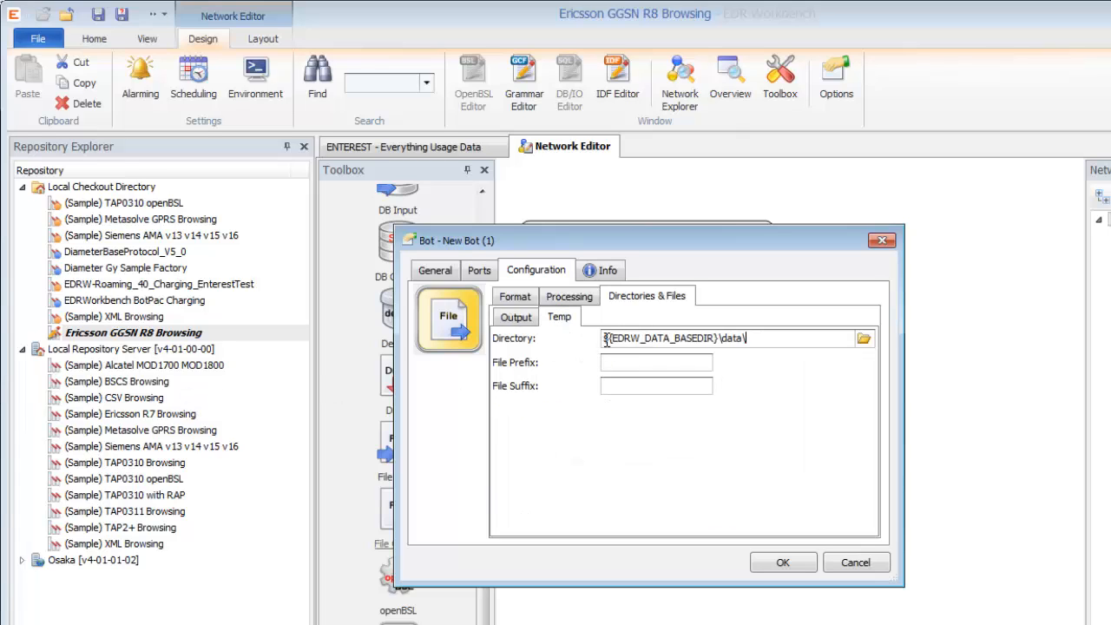
type("out")
key("Tab")
type("tmpout")
left_click(777, 563)
left_click(765, 566)
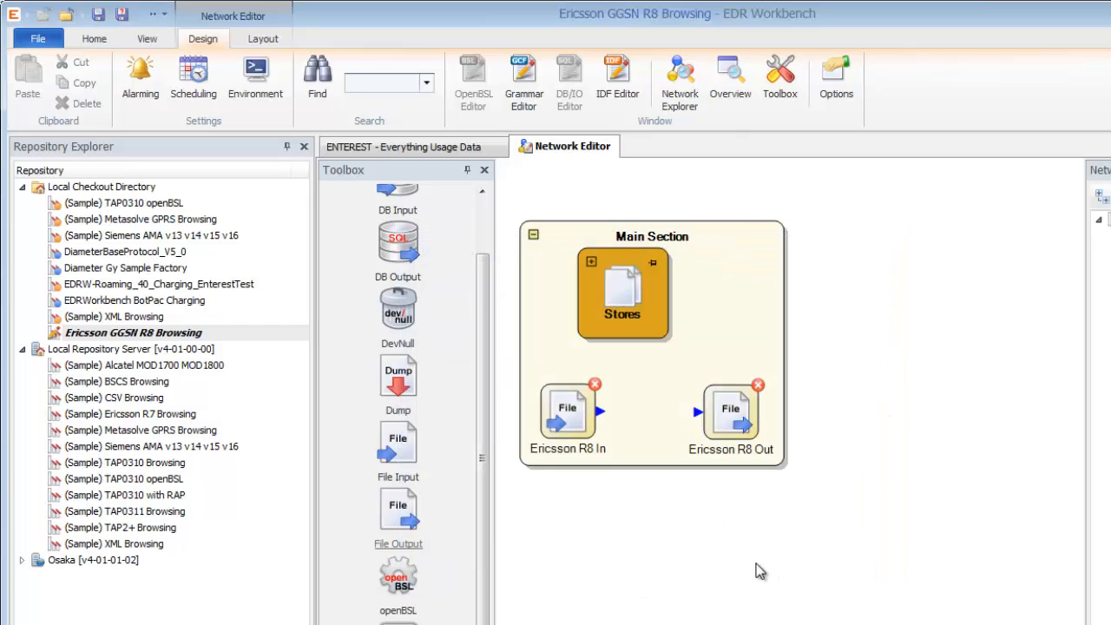
left_click(692, 368)
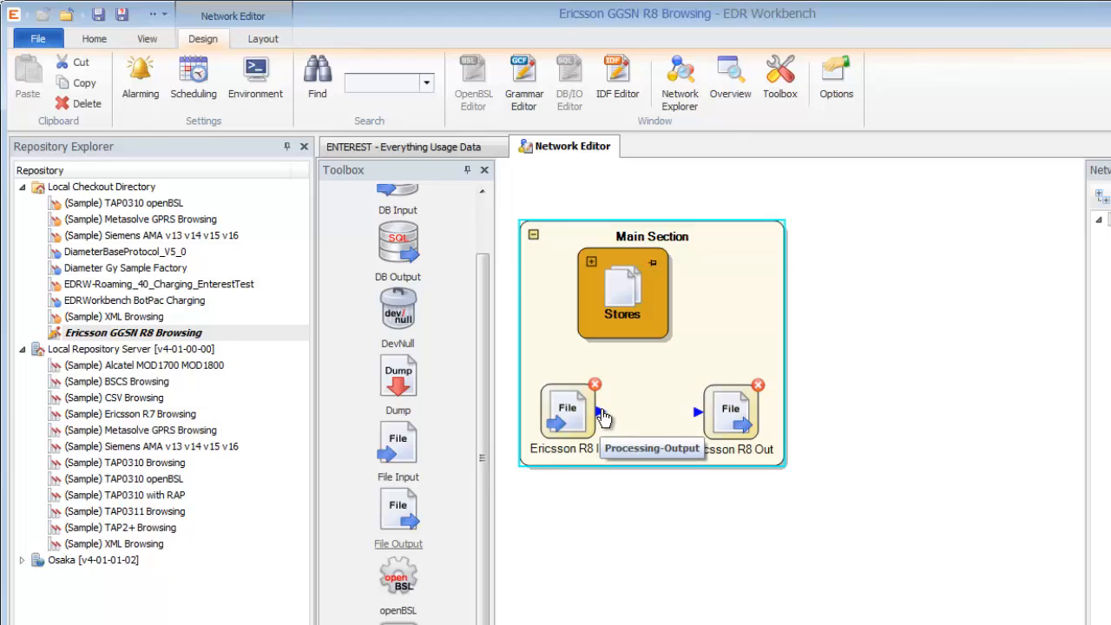
Link the Ericsson R8 In bot to the Ericsson R8 Out bot and name the link Browsing R8
left_click_drag(604, 420, 724, 424)
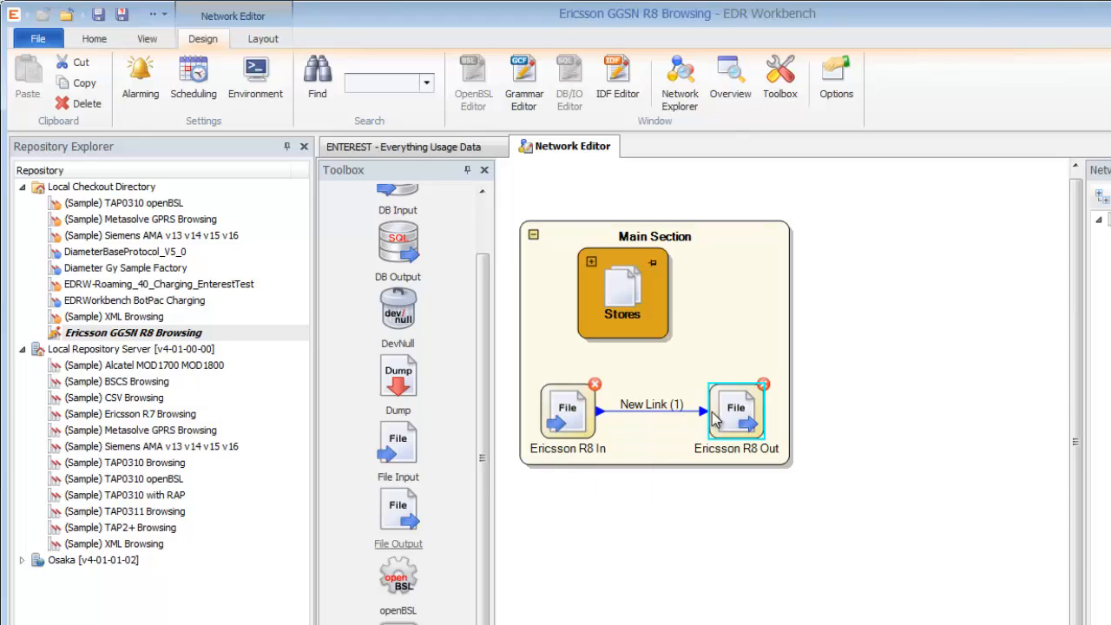
left_click(641, 415)
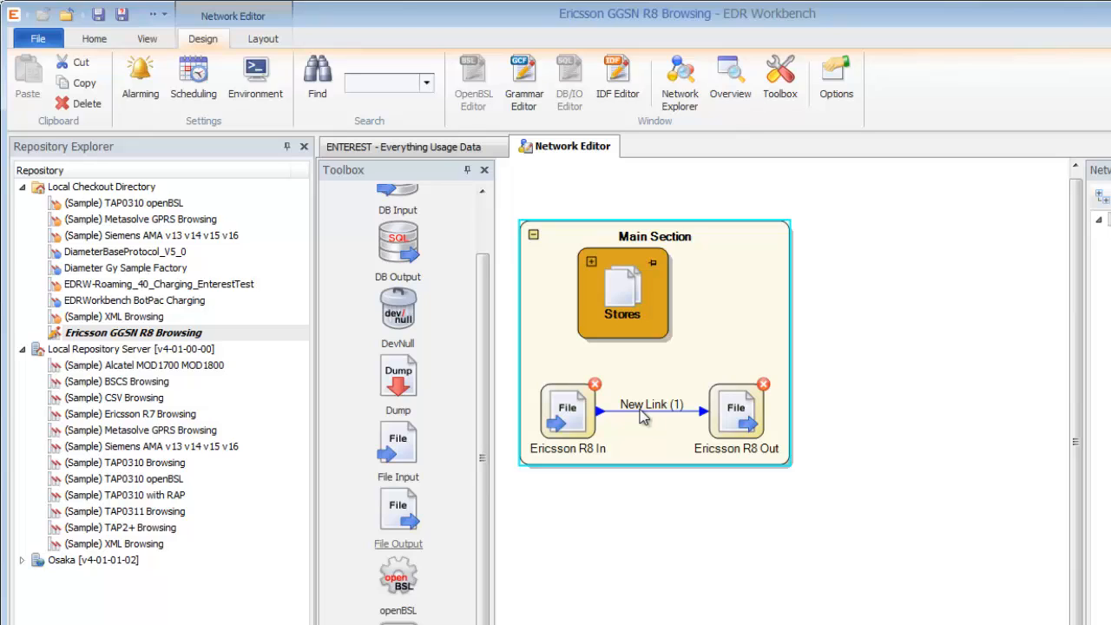
double_click(640, 410)
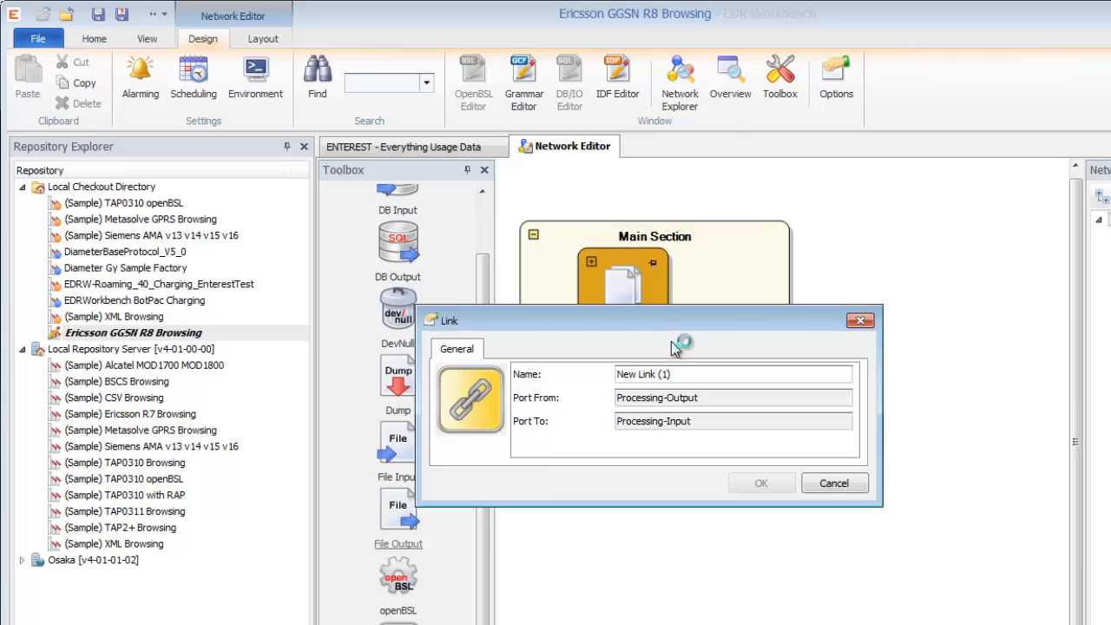
left_click_drag(674, 375, 514, 375)
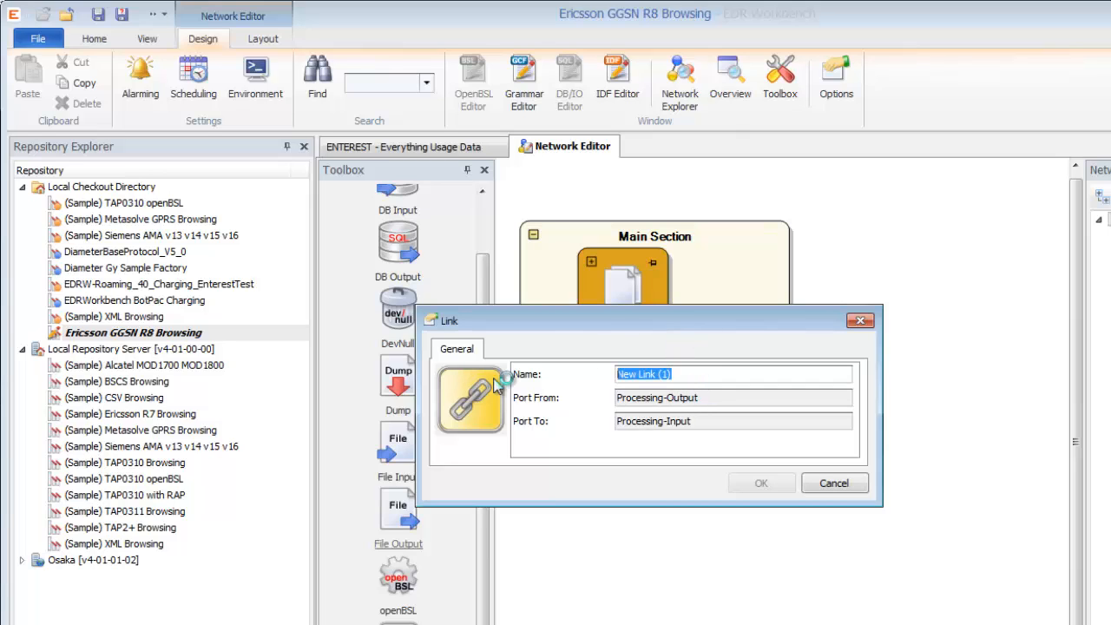
type("Briwsong")
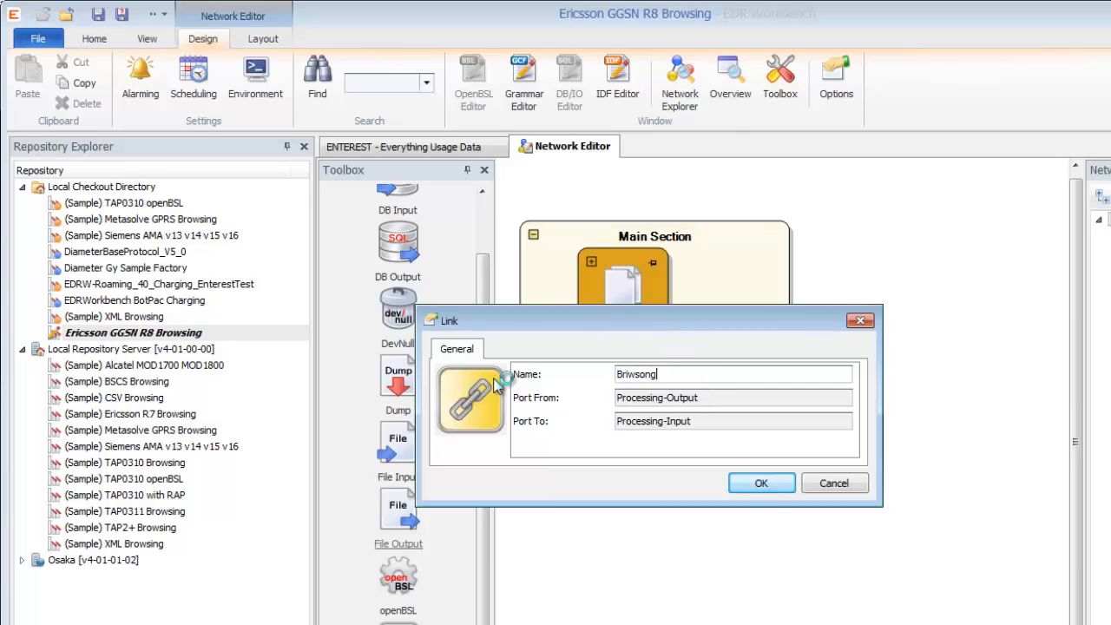
key("ctrl+a")
type("Browsing R8")
left_click(762, 484)
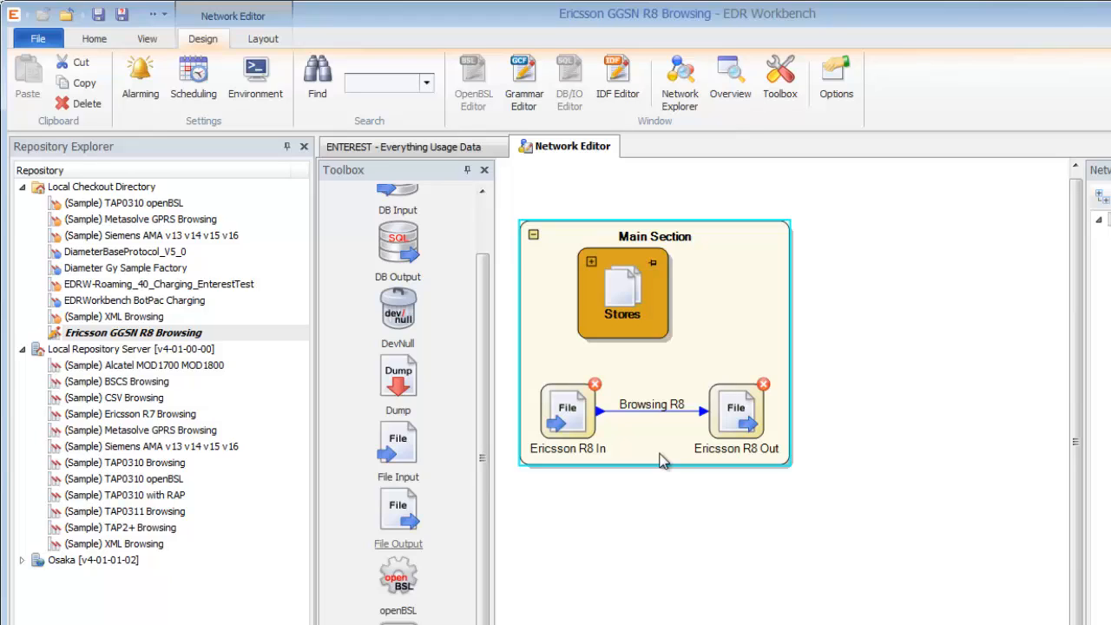
left_click(688, 488)
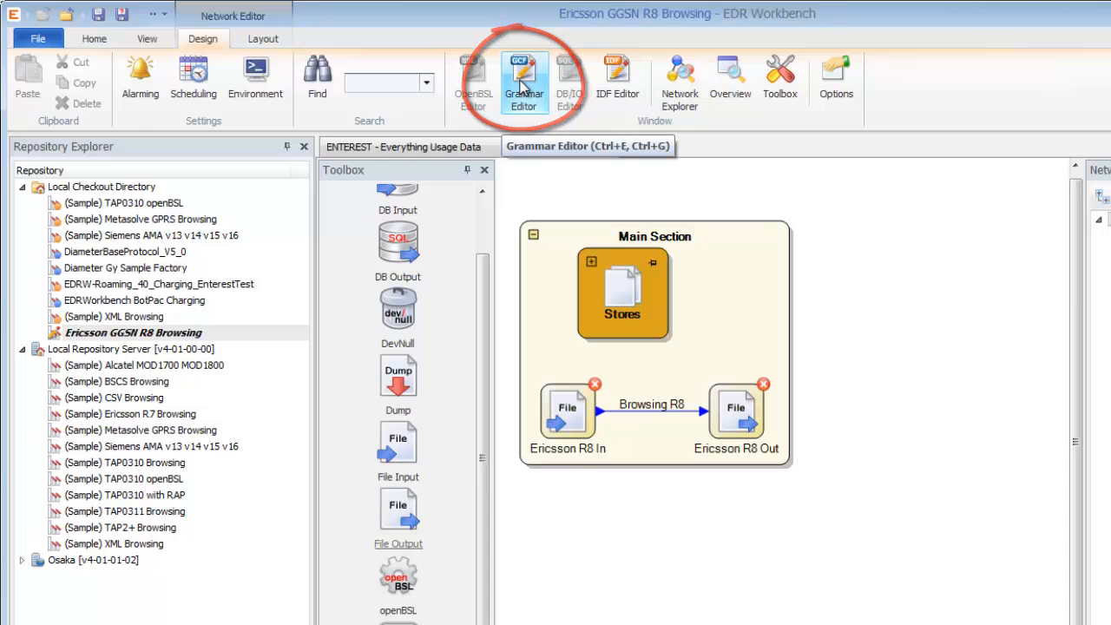
Open the Grammar Editor for the factory and look over the Asn.1 and Rxp grammar folders
left_click(523, 85)
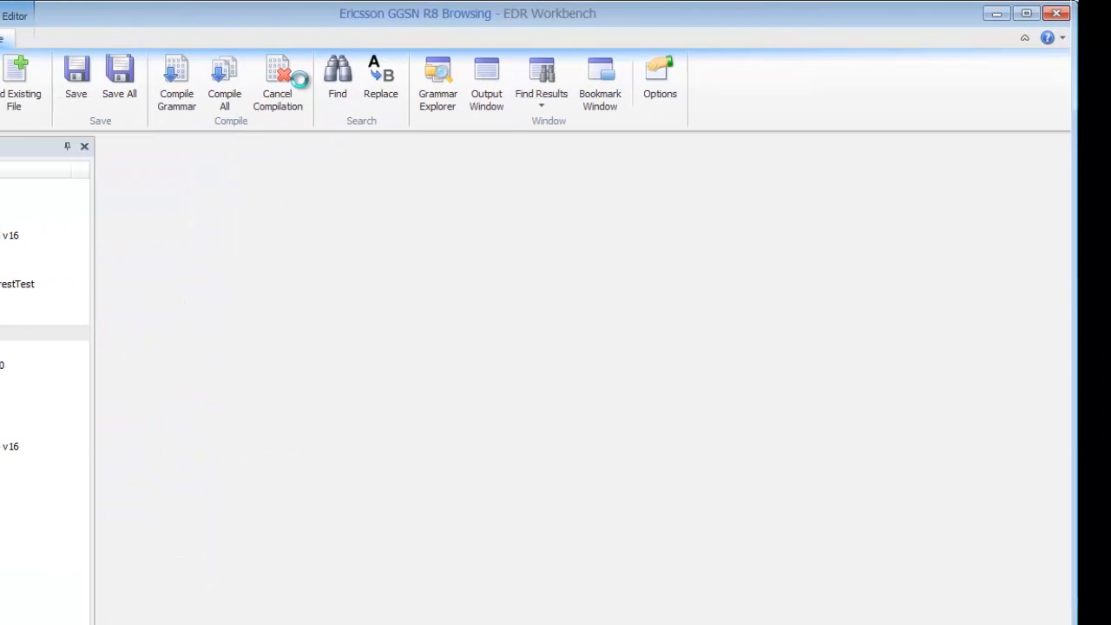
left_click(338, 173)
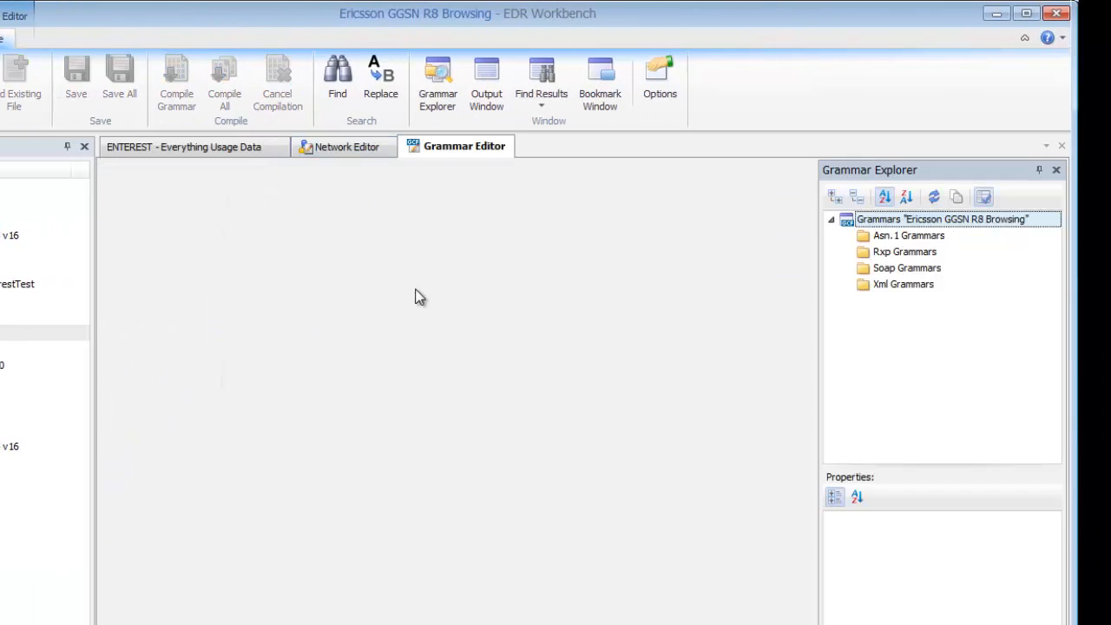
left_click(856, 223)
left_click(870, 238)
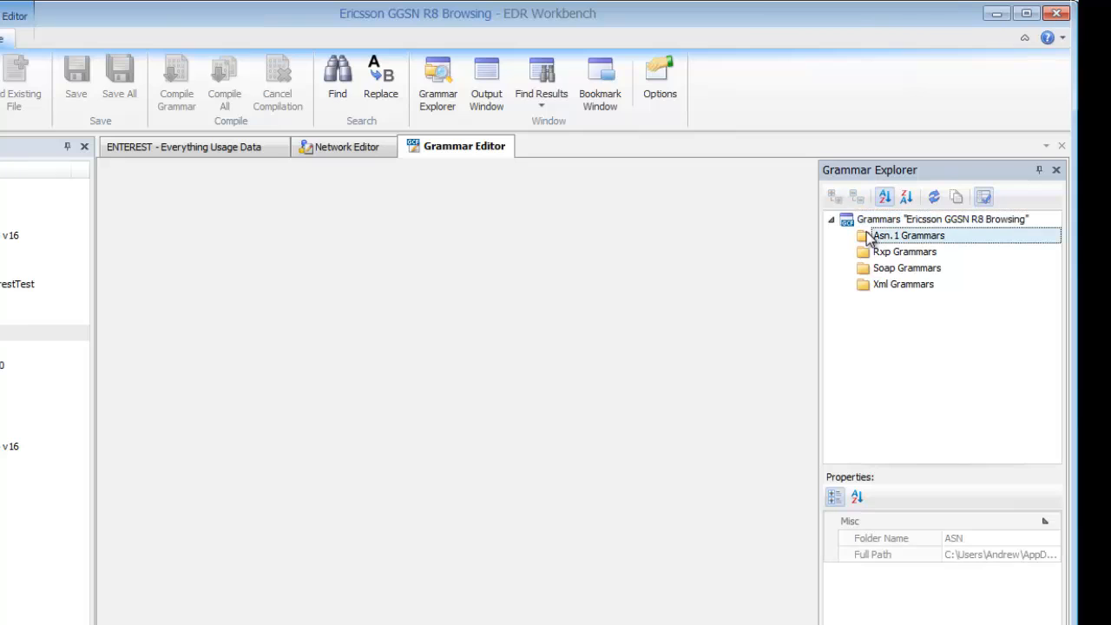
left_click(874, 253)
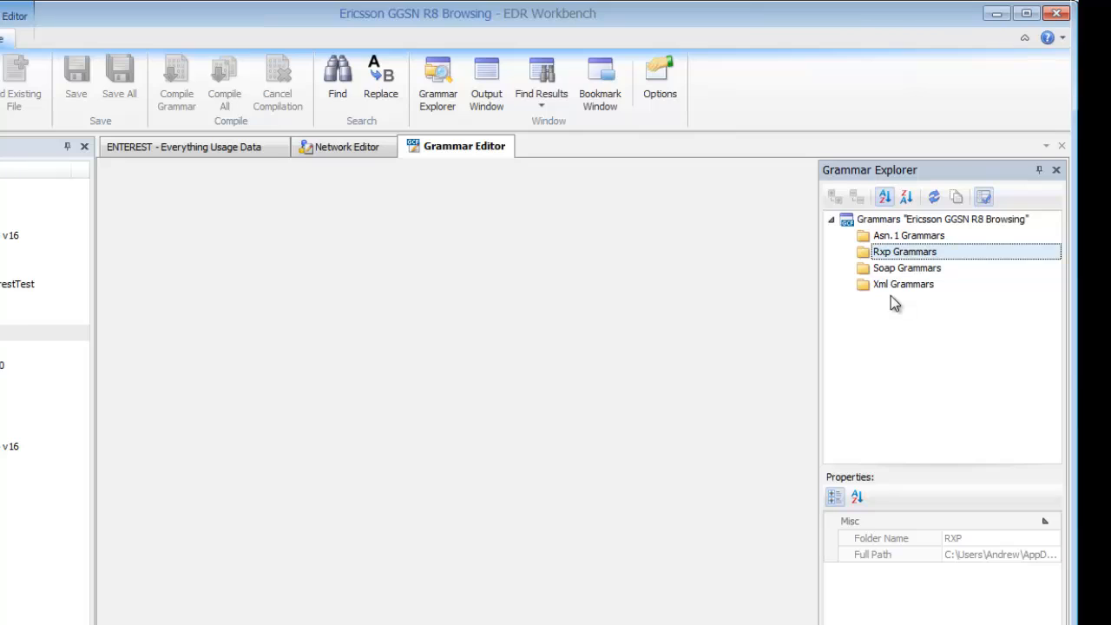
Add a new ASN.1 grammar named Ericsson GGSN R8 to the Asn.1 Grammars folder
left_click(877, 236)
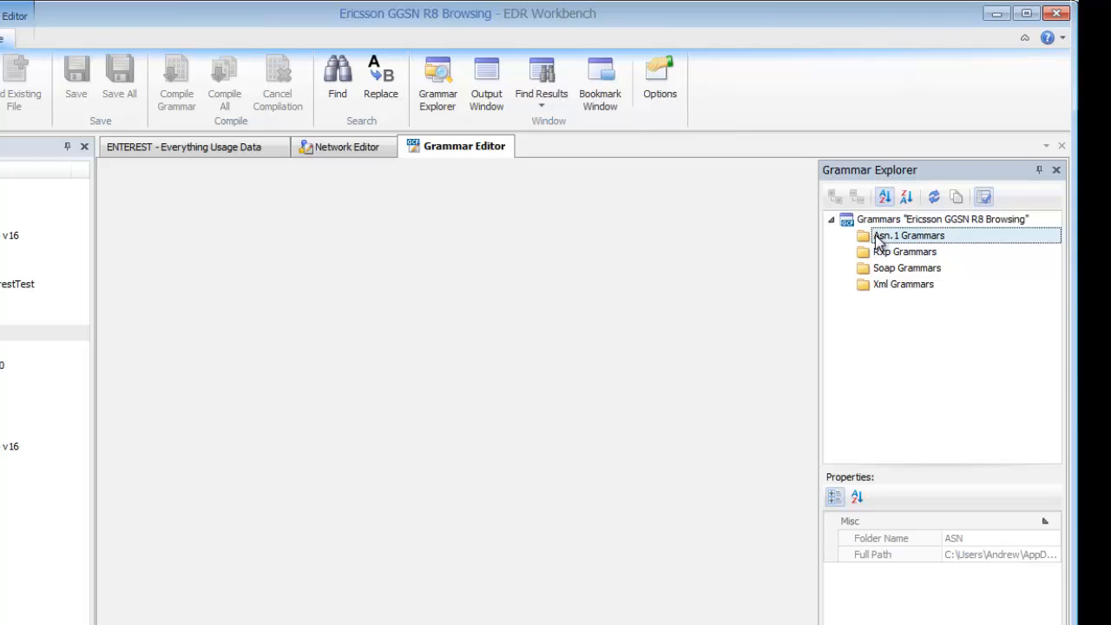
right_click(878, 242)
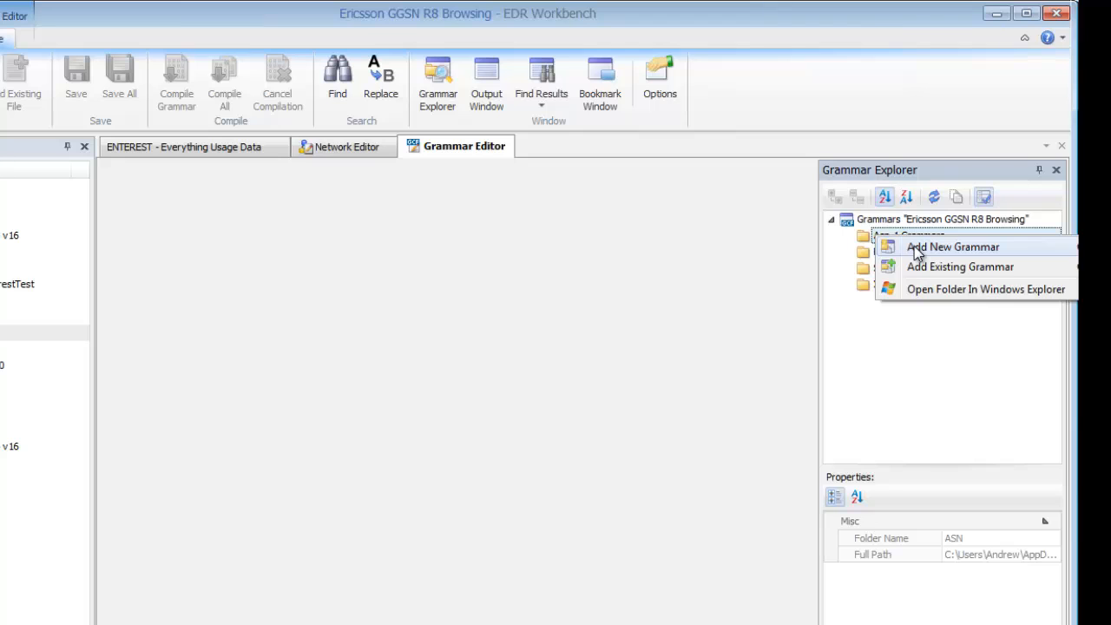
left_click(917, 250)
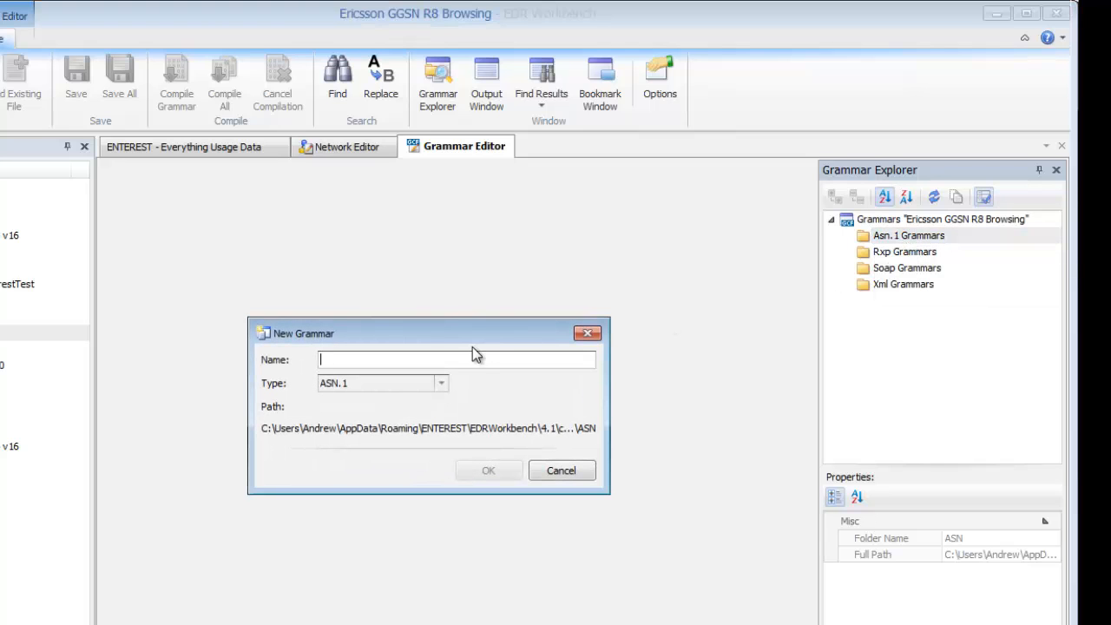
type("Eric")
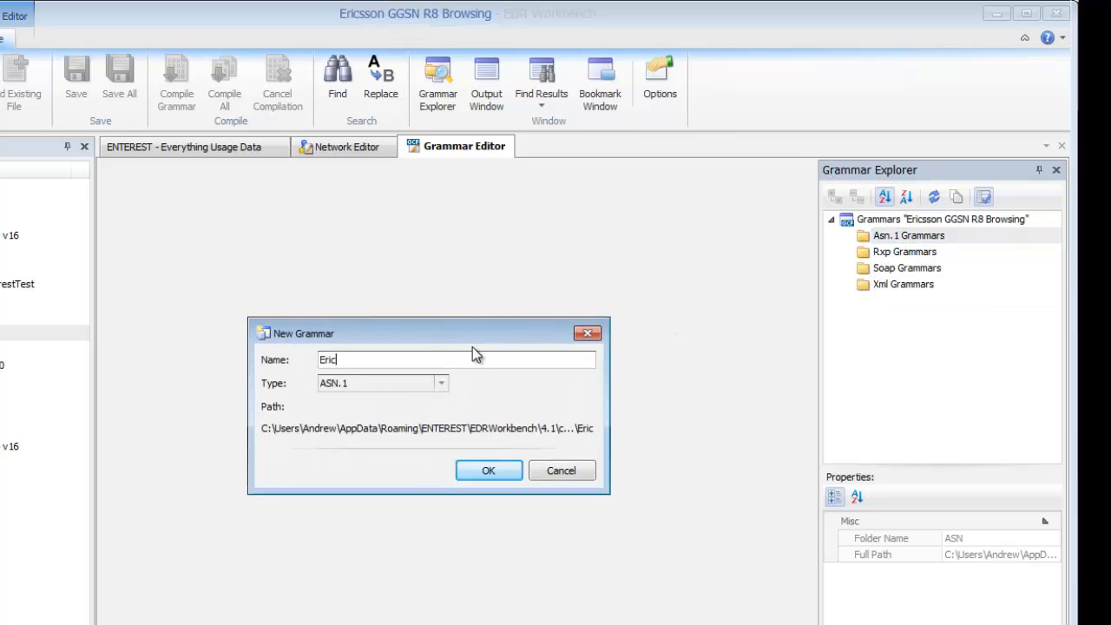
type("sson")
key("BackSpace")
key("BackSpace")
type("on GGSN ")
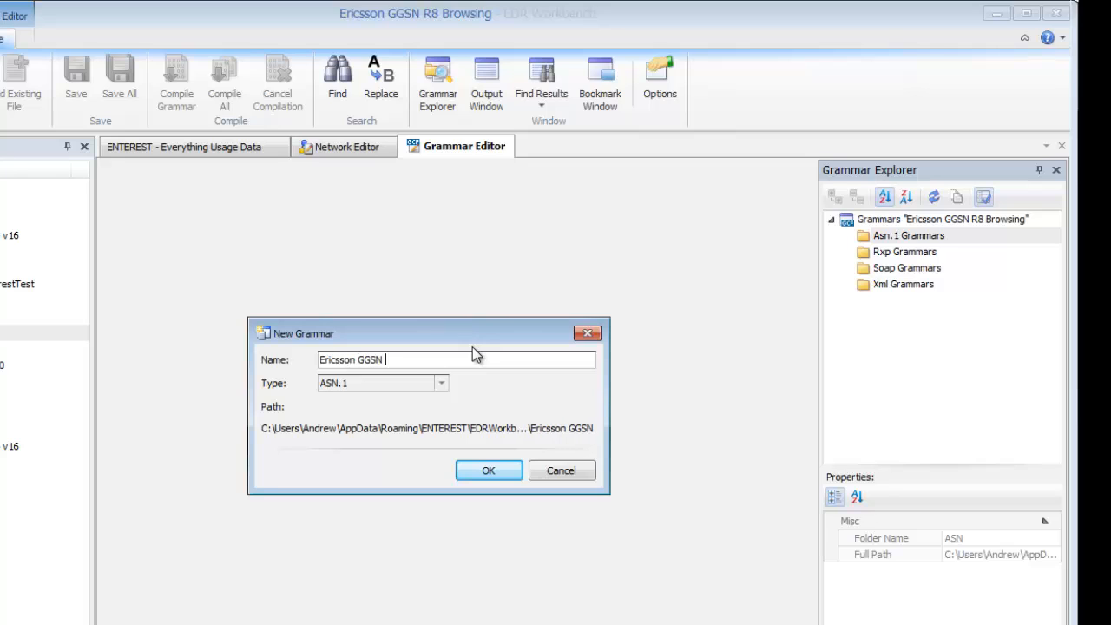
type("R8")
key("BackSpace")
type("8")
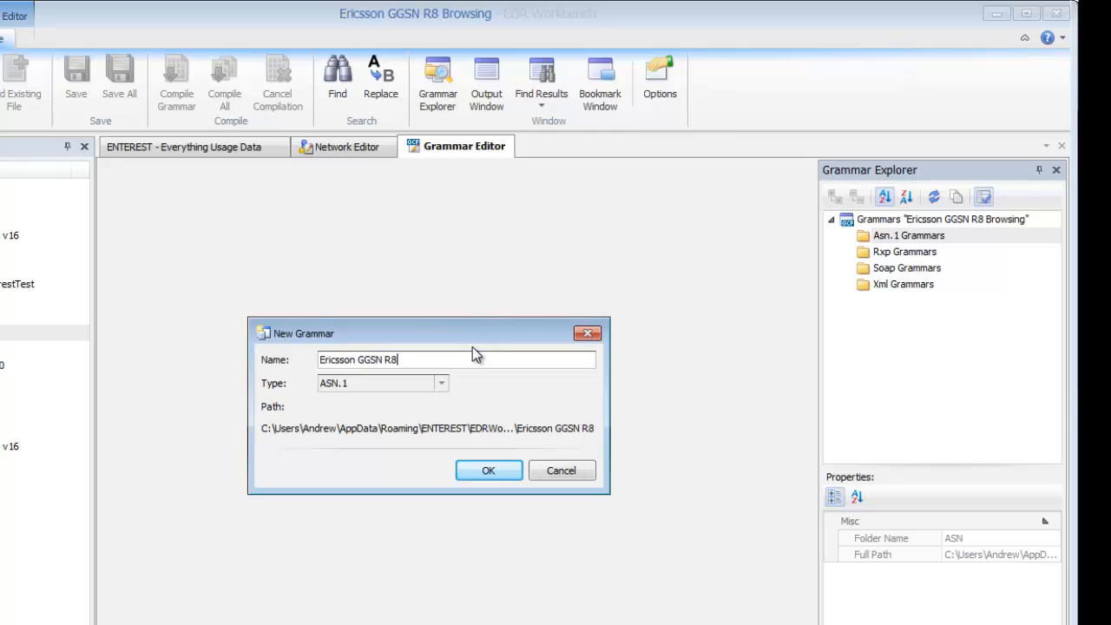
left_click(488, 471)
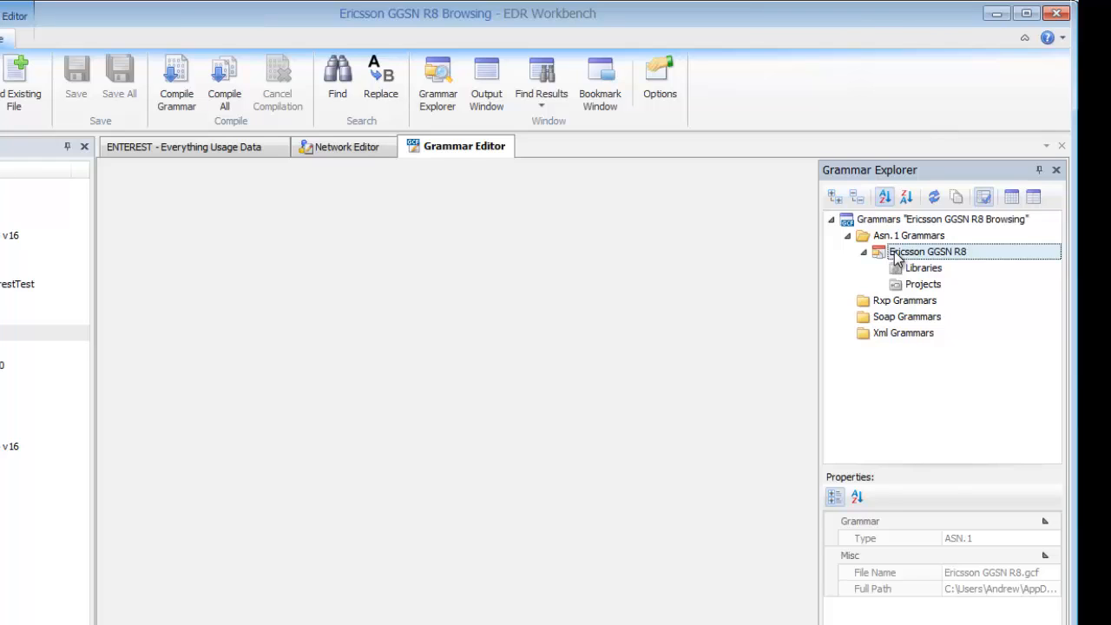
Add a new file named ericsson_r8.asn to the Ericsson GGSN R8 grammar
right_click(900, 254)
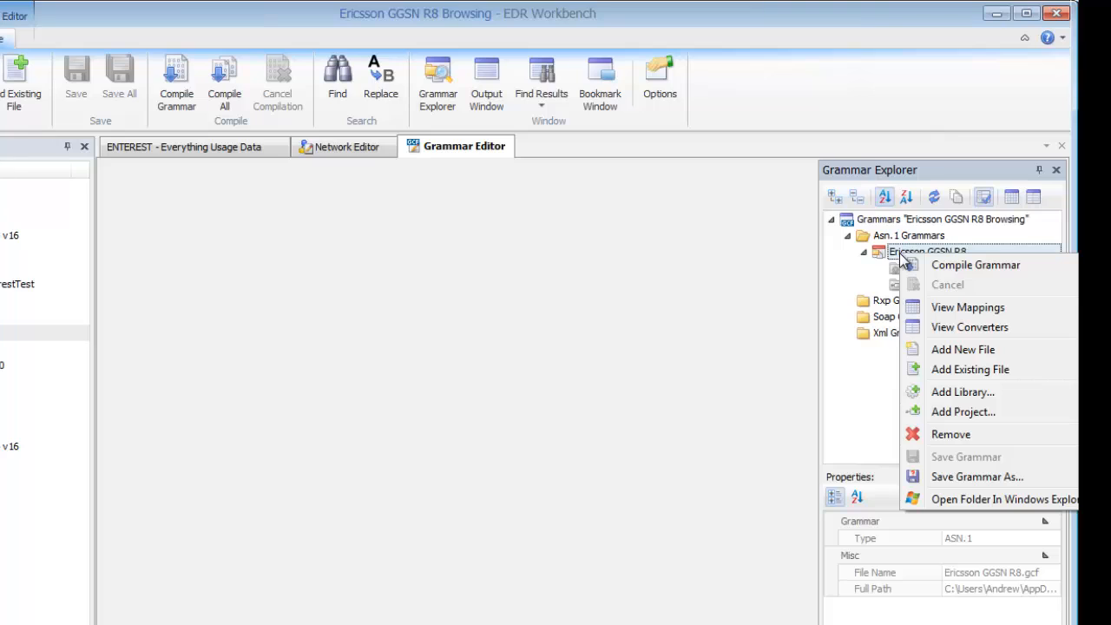
left_click(956, 351)
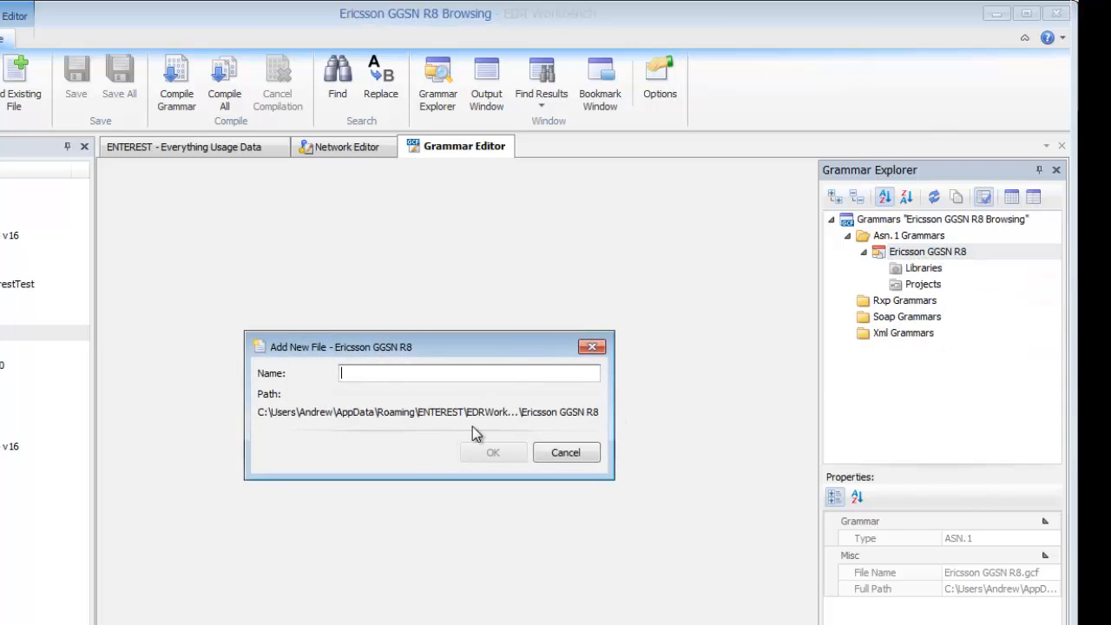
type("ericsson_r8.asn")
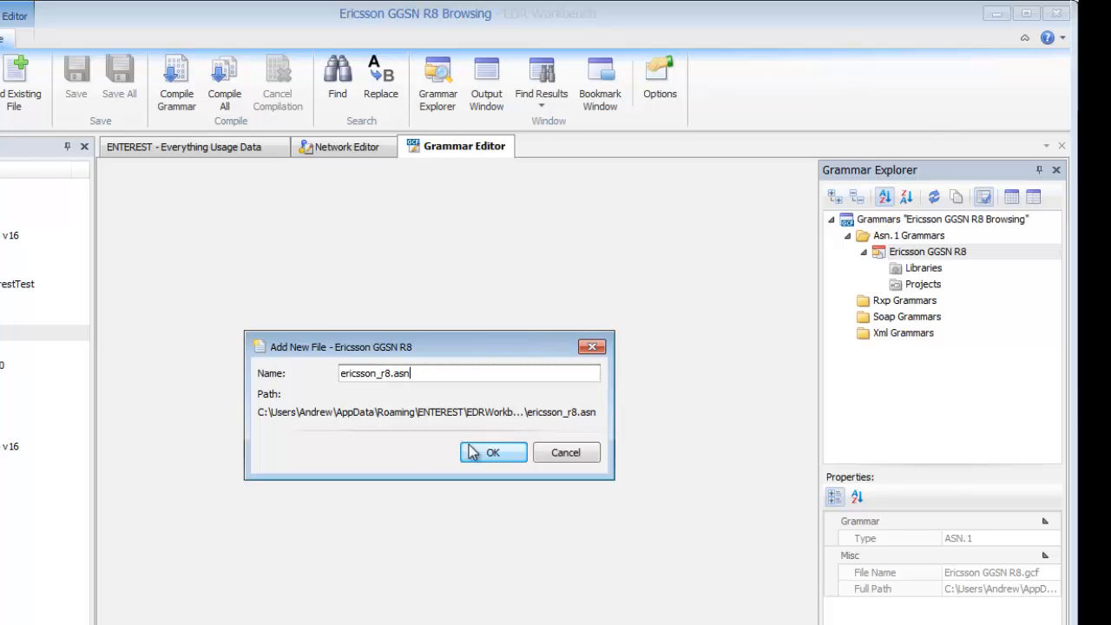
left_click(493, 451)
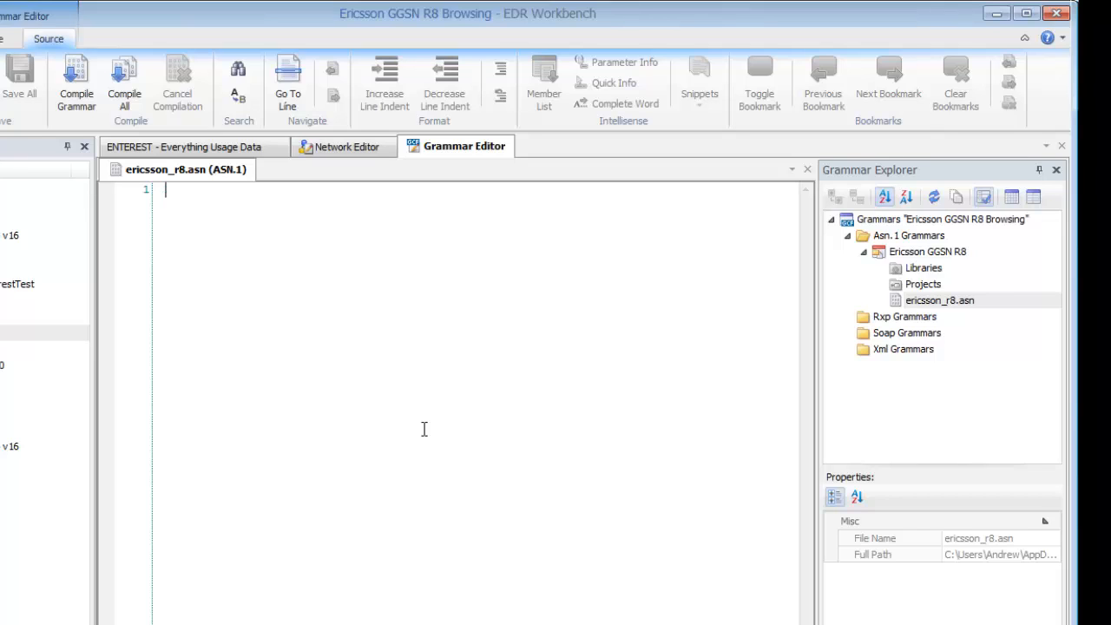
Paste the copied Ericsson ASN.1 definition into ericsson_r8.asn and go to the CallEventRecord definition near its beginning
key("alt+Tab")
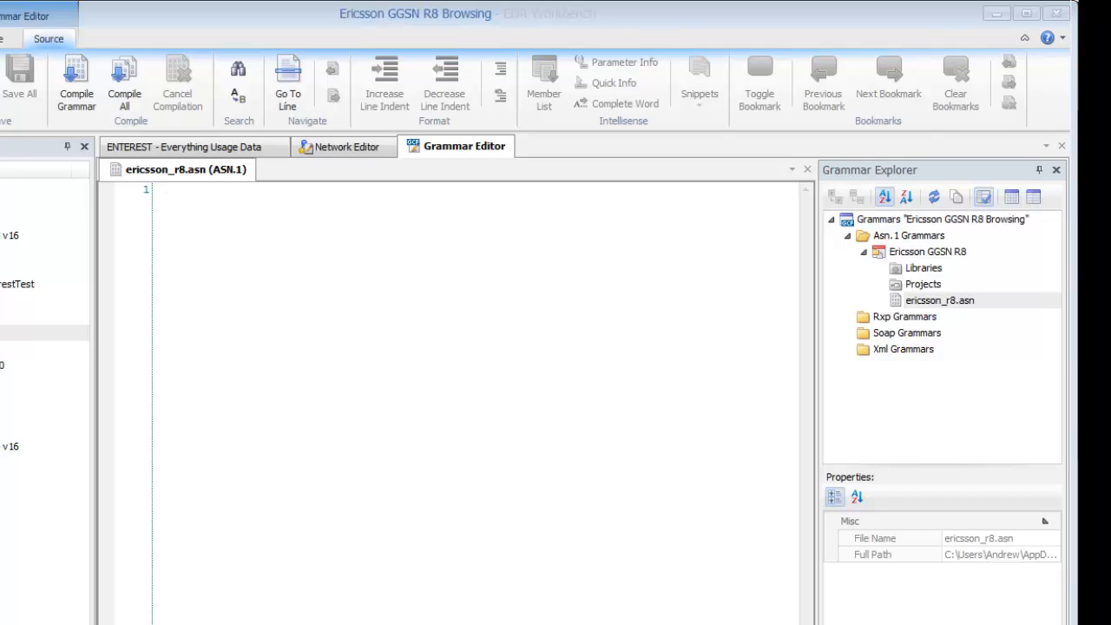
left_click(511, 355)
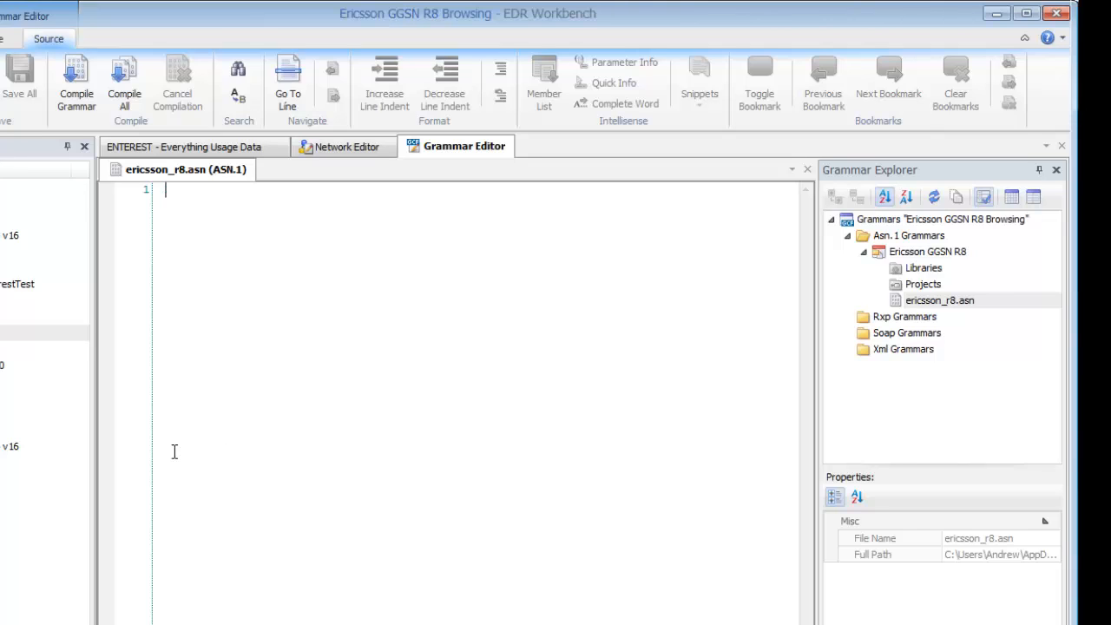
key("ctrl+v")
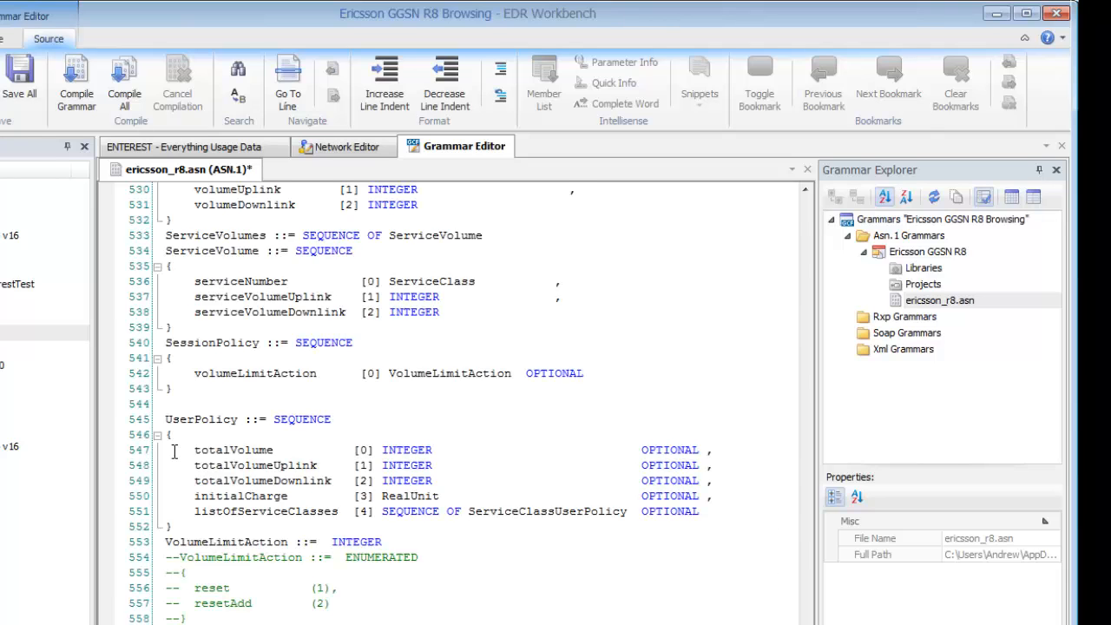
key("ctrl+Home")
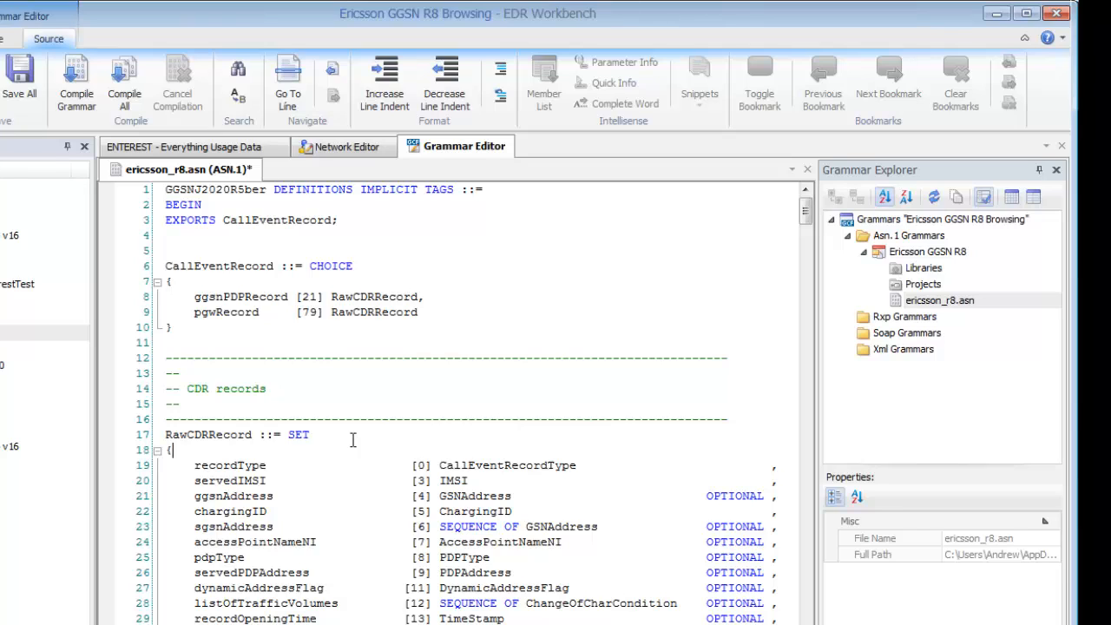
double_click(212, 267)
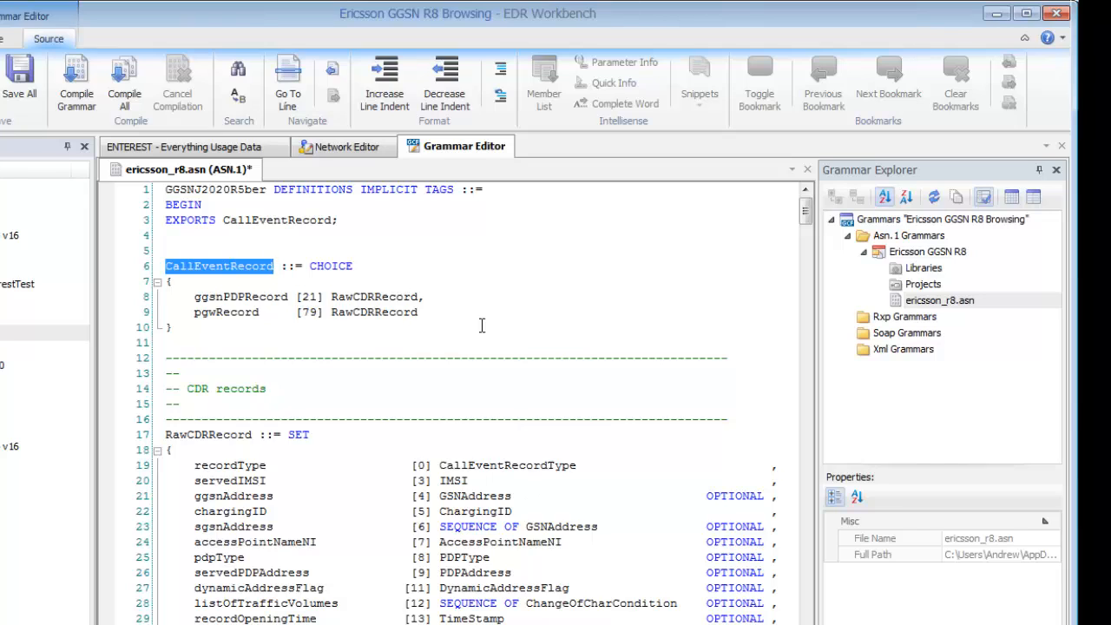
left_click(395, 265)
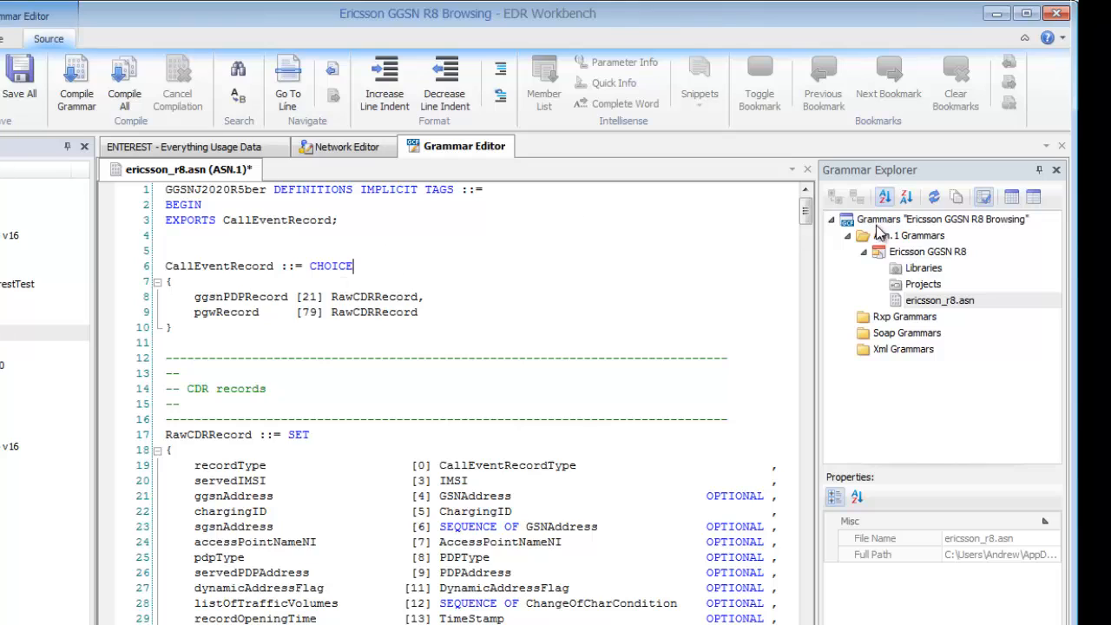
View the mappings of the Ericsson GGSN R8 grammar and add a new mapping row
left_click(1012, 200)
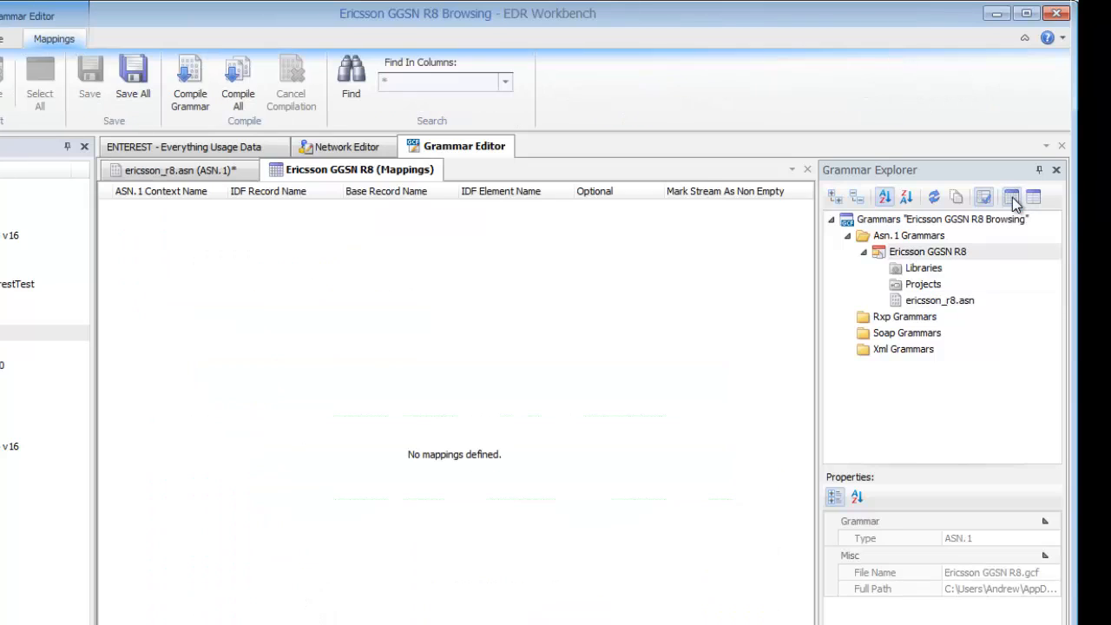
right_click(235, 240)
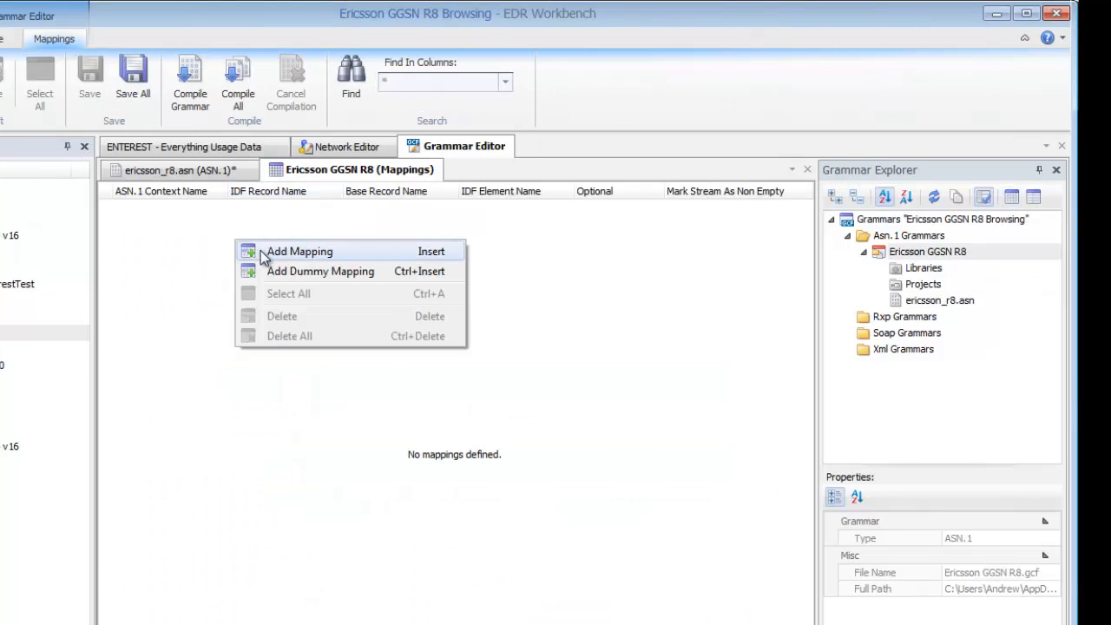
left_click(269, 252)
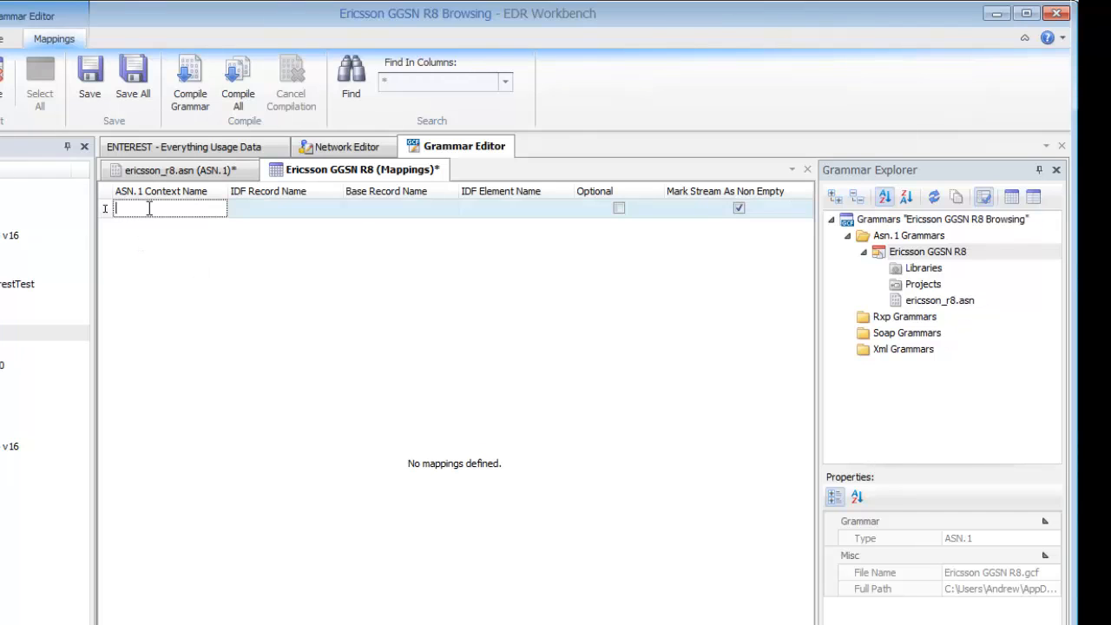
Copy the module name GGSNJ2020R5ber from ericsson_r8.asn into the new mapping's ASN.1 context name and append "::"
left_click(151, 169)
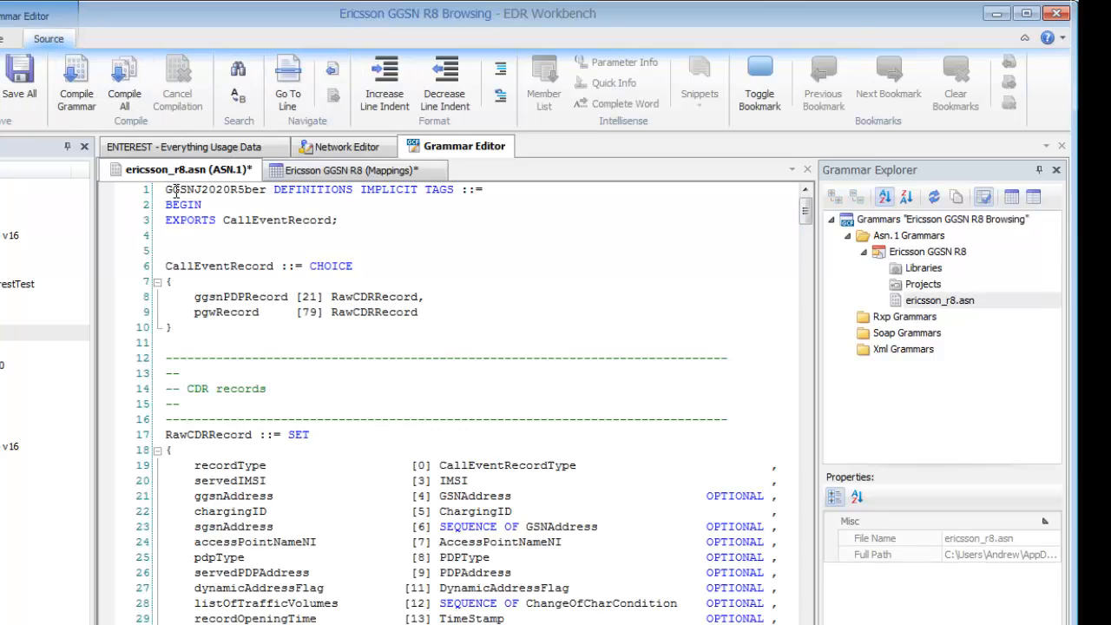
double_click(176, 190)
key("ctrl+c")
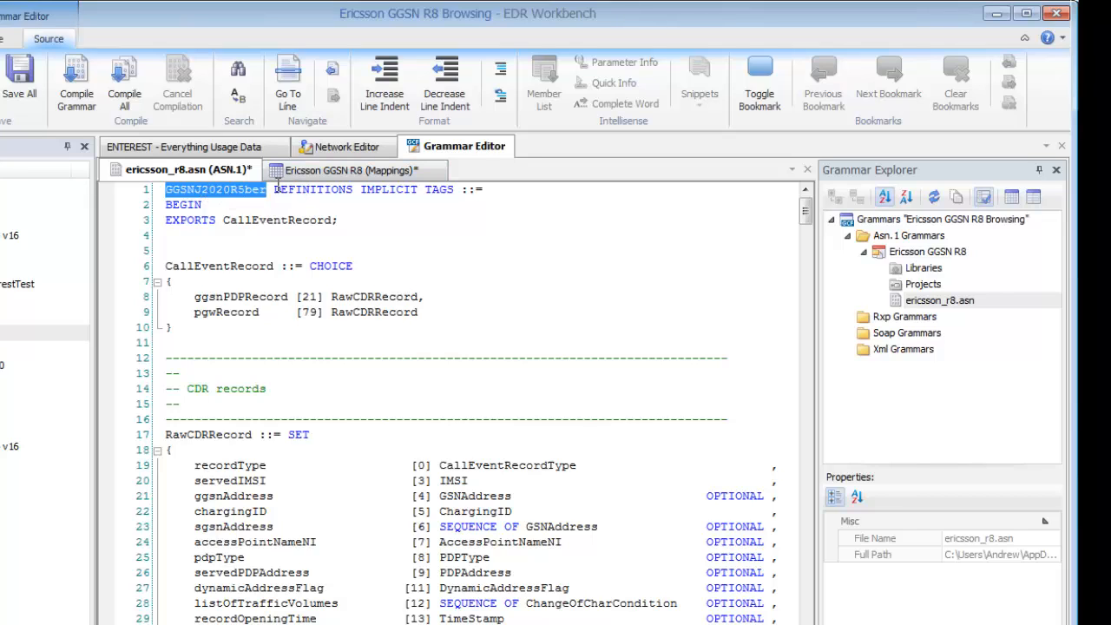
left_click(309, 170)
left_click(173, 212)
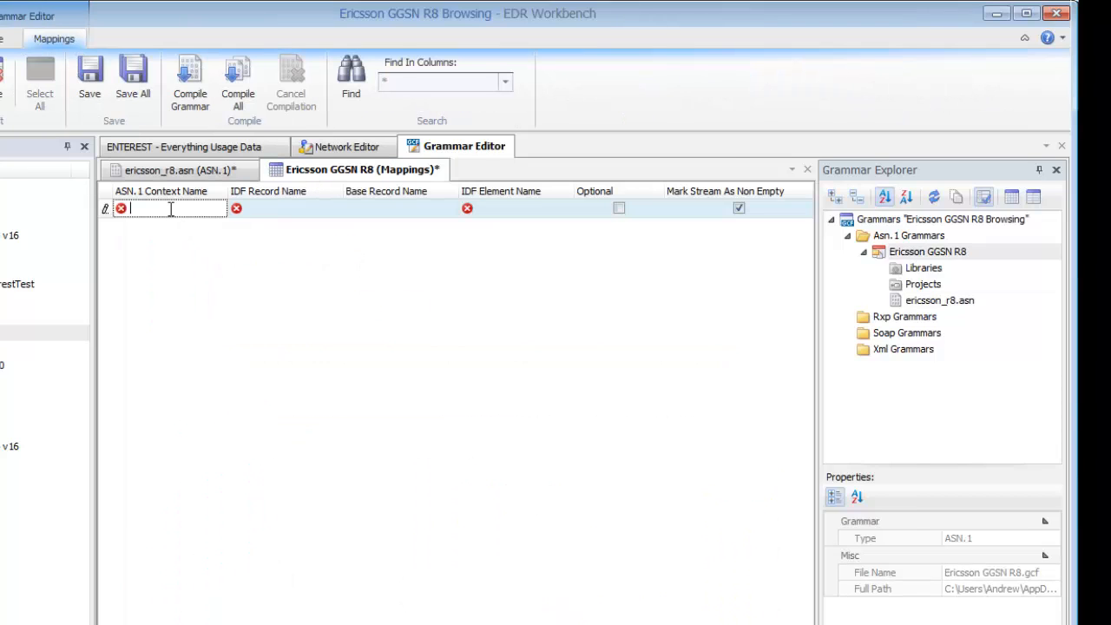
key("ctrl+v")
type("::")
Complete the mapping's ASN.1 context name as GGSNJ2020R5ber::CallEventRecord using the record name copied from ericsson_r8.asn
left_click(156, 170)
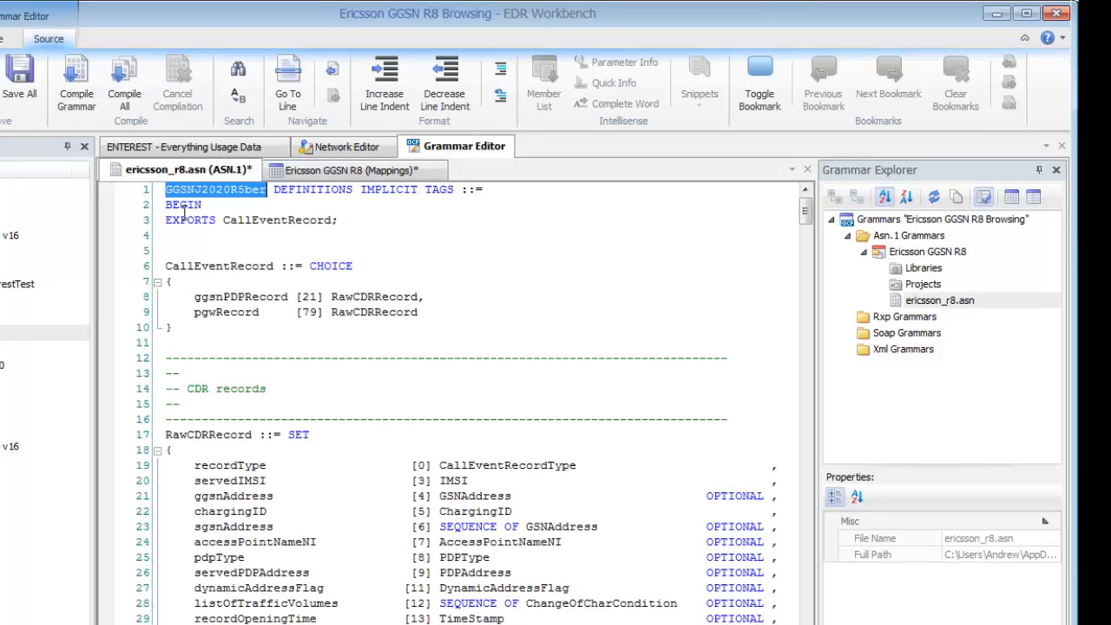
double_click(262, 220)
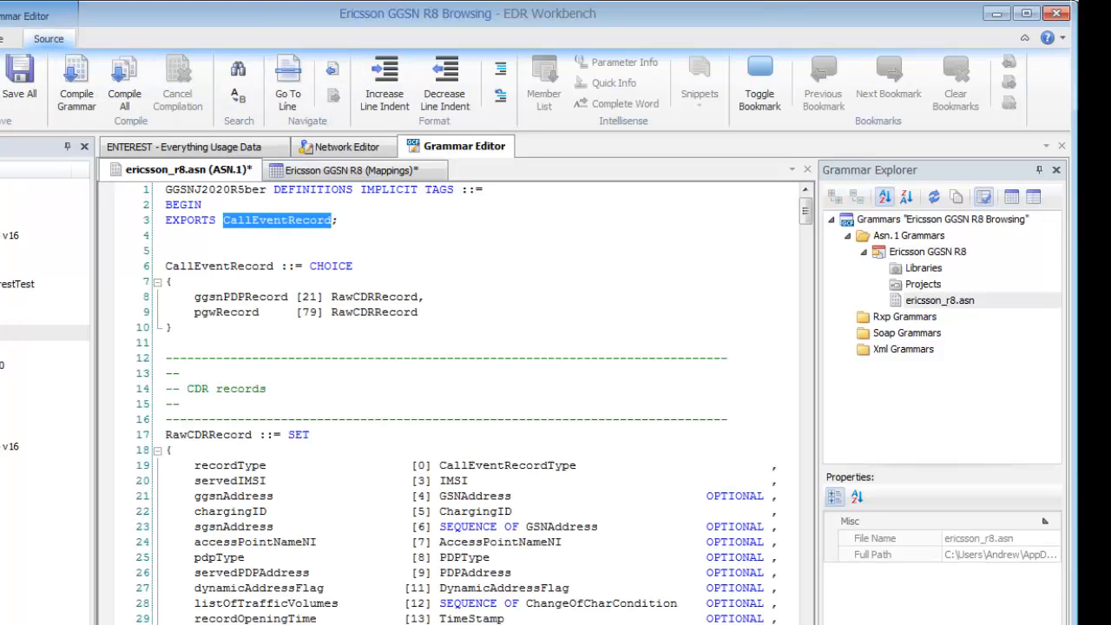
double_click(207, 268)
key("ctrl+c")
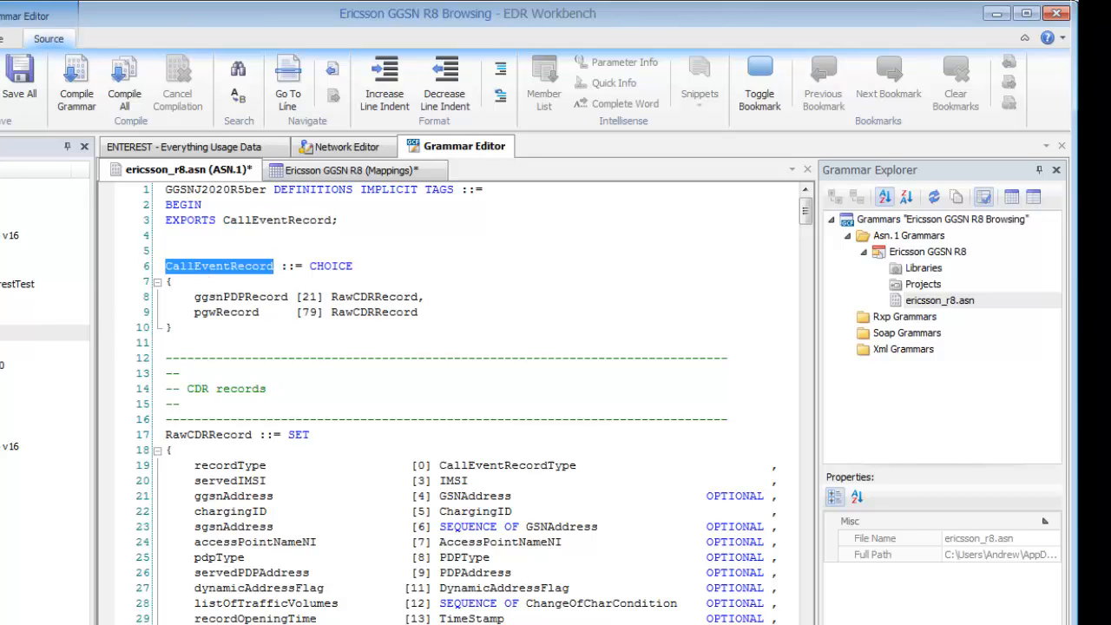
left_click(309, 173)
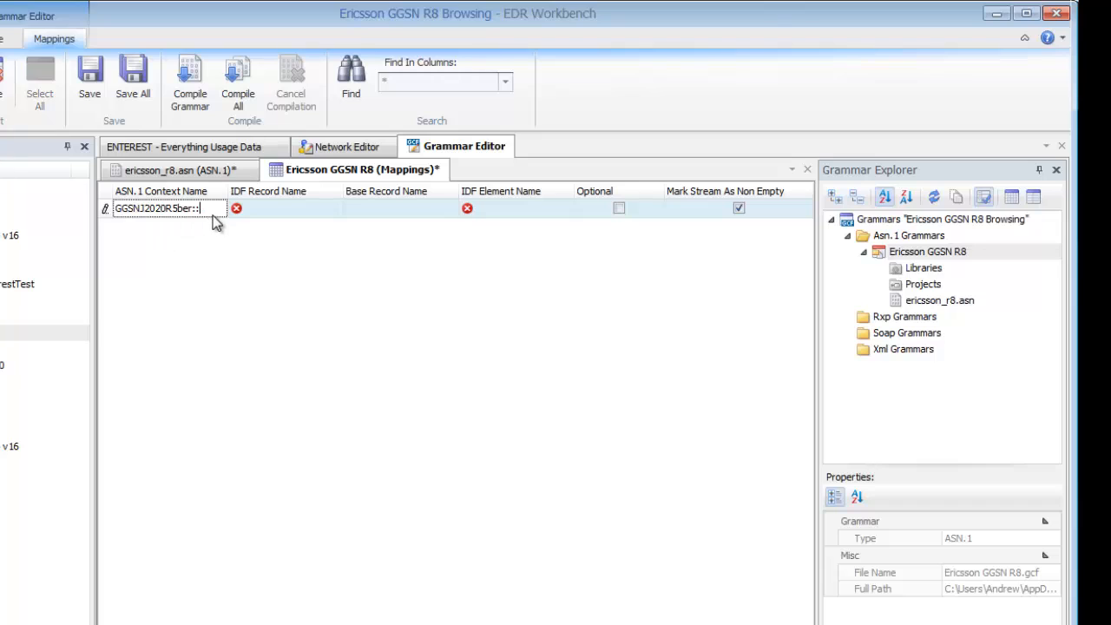
key("ctrl+v")
Set the mapping's IDF record name to Detail, base record name to ROOT and IDF element name to GGSN, and make it optional
key("Tab")
type("D")
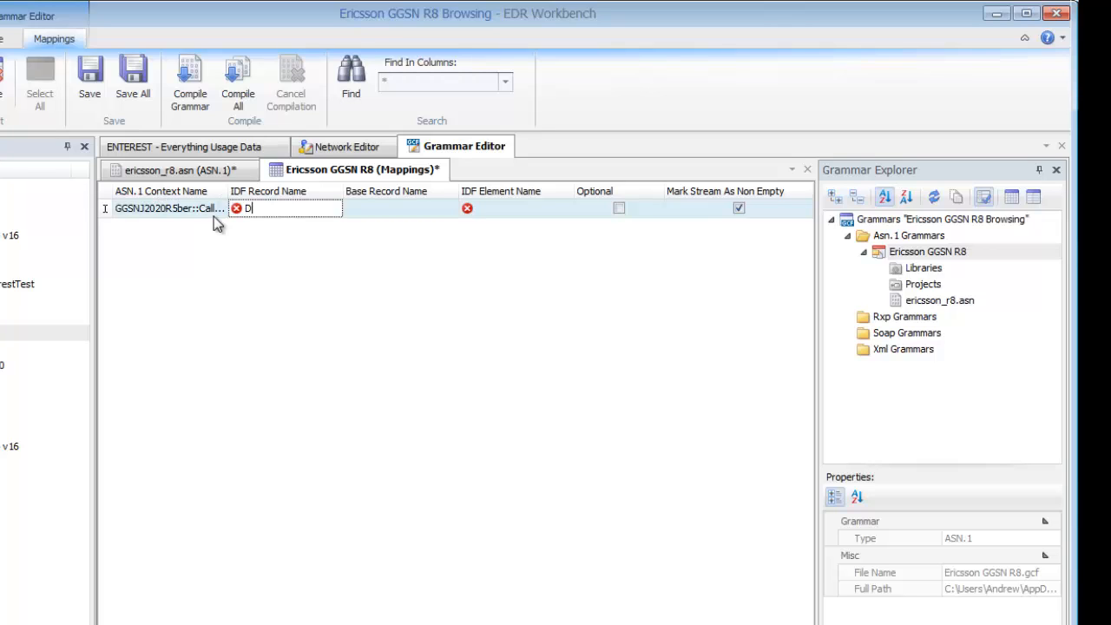
type("etail")
key("Tab")
type("ROOT")
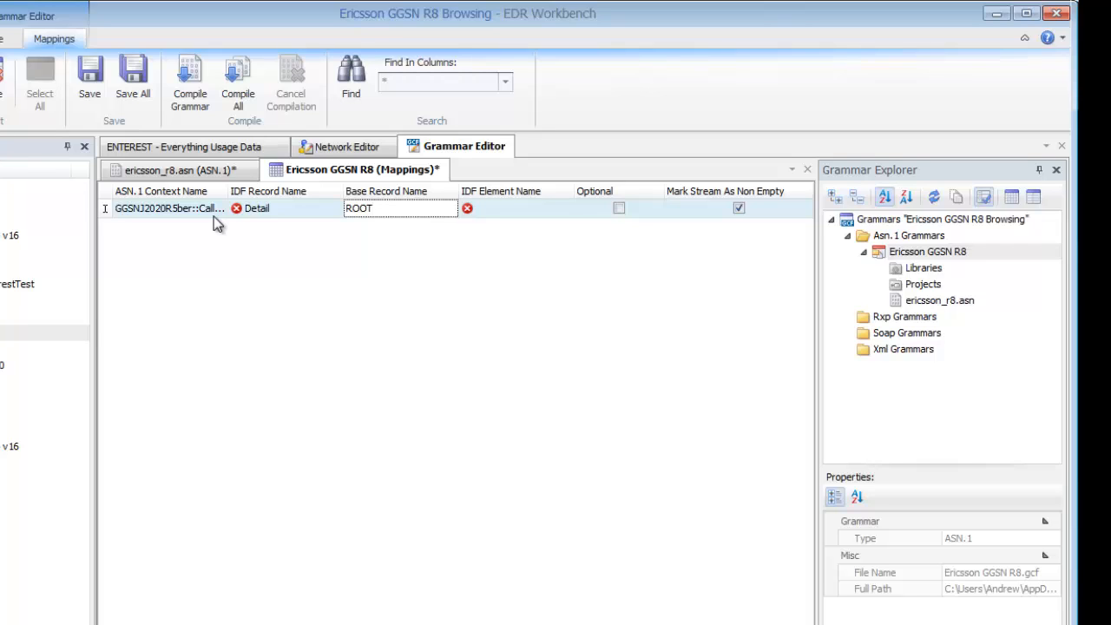
key("Tab")
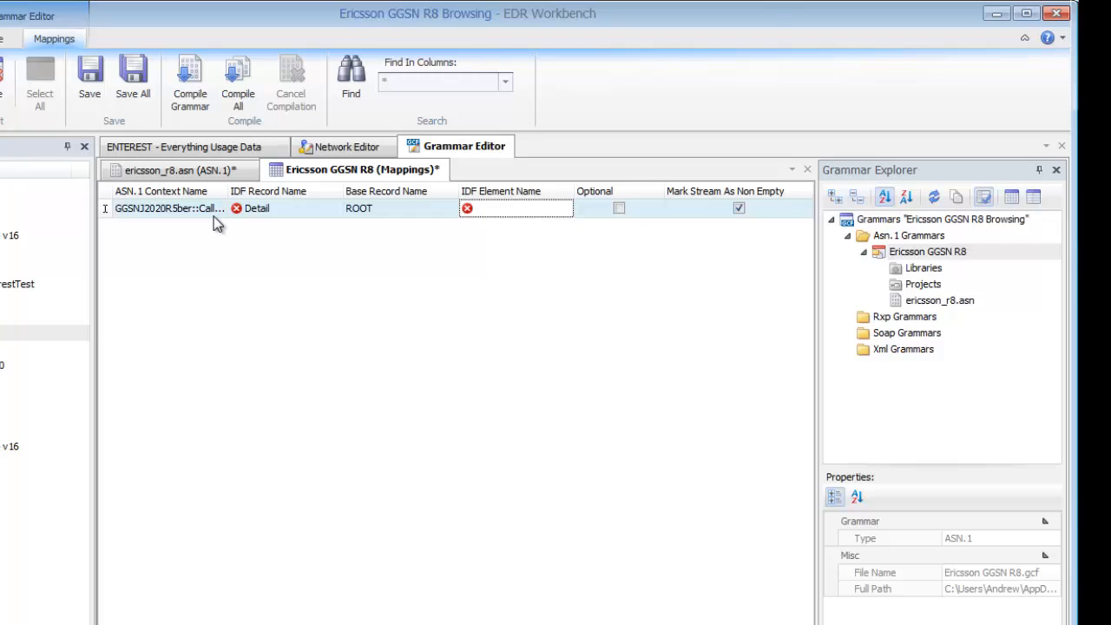
type("GGSN")
left_click(619, 209)
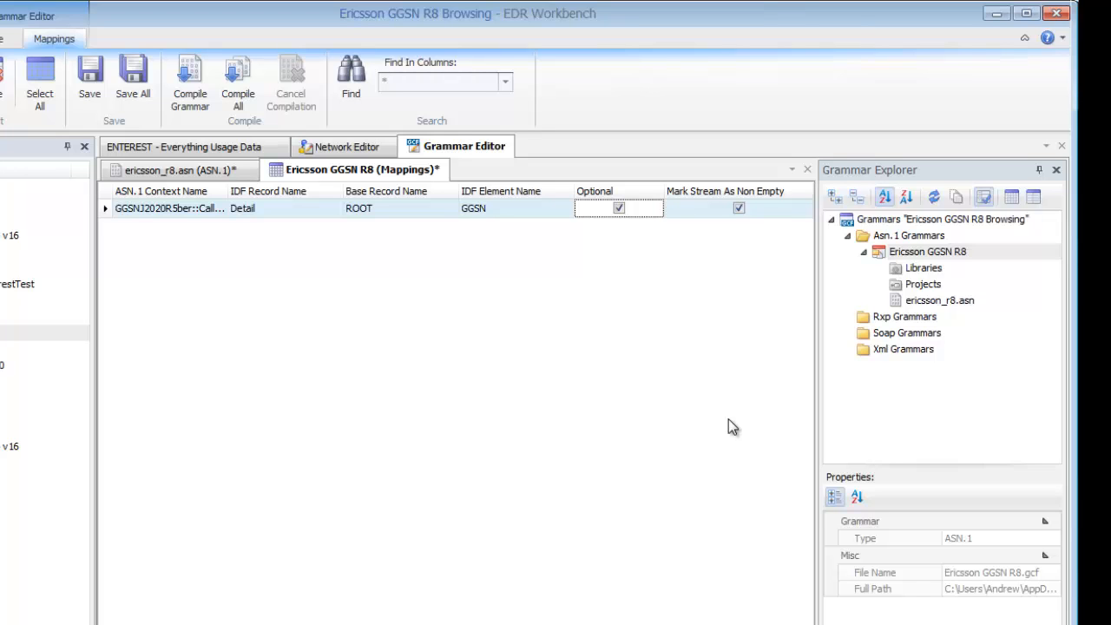
Review the RawCDRRecord fields in ericsson_r8.asn, then view the Ericsson GGSN R8 grammar's converters and add a converter row
left_click(167, 175)
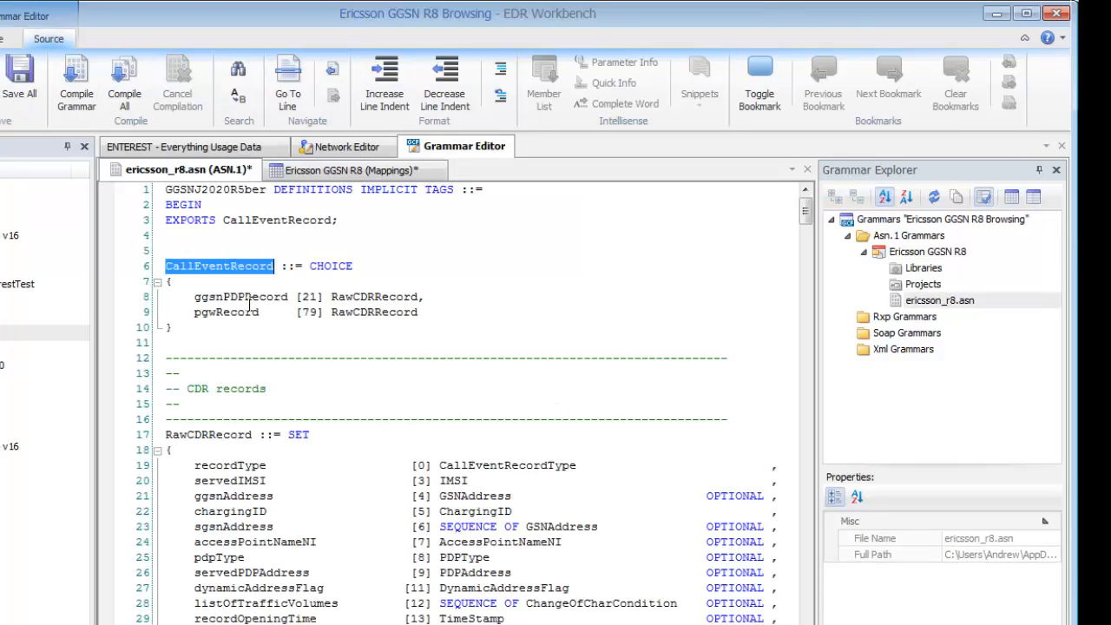
scroll(249, 303, "down", 5)
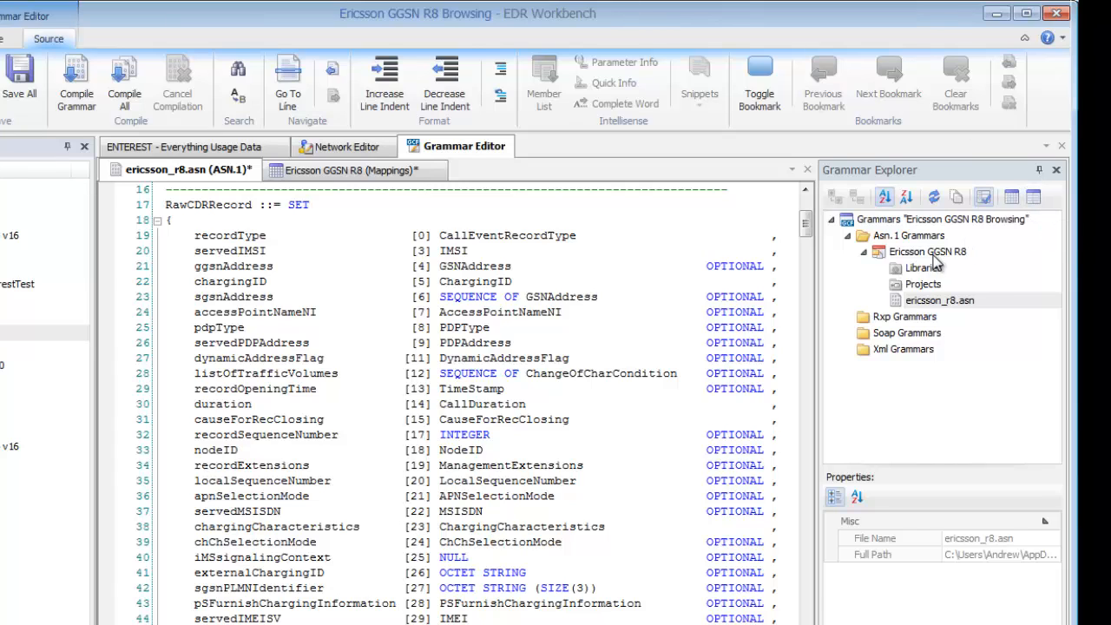
left_click(934, 254)
right_click(934, 254)
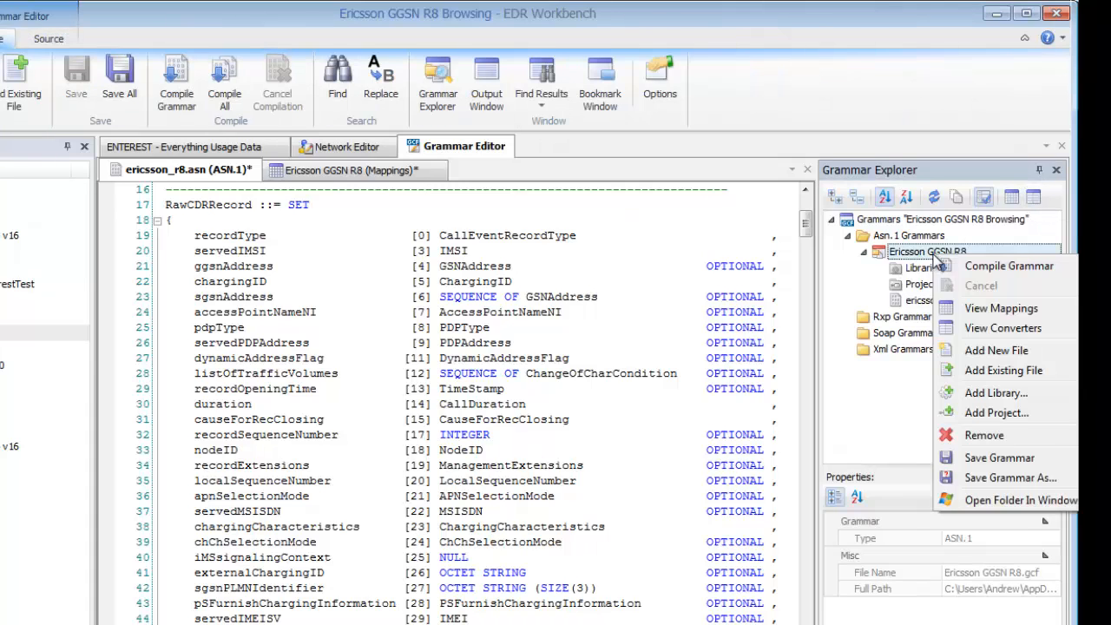
left_click(982, 329)
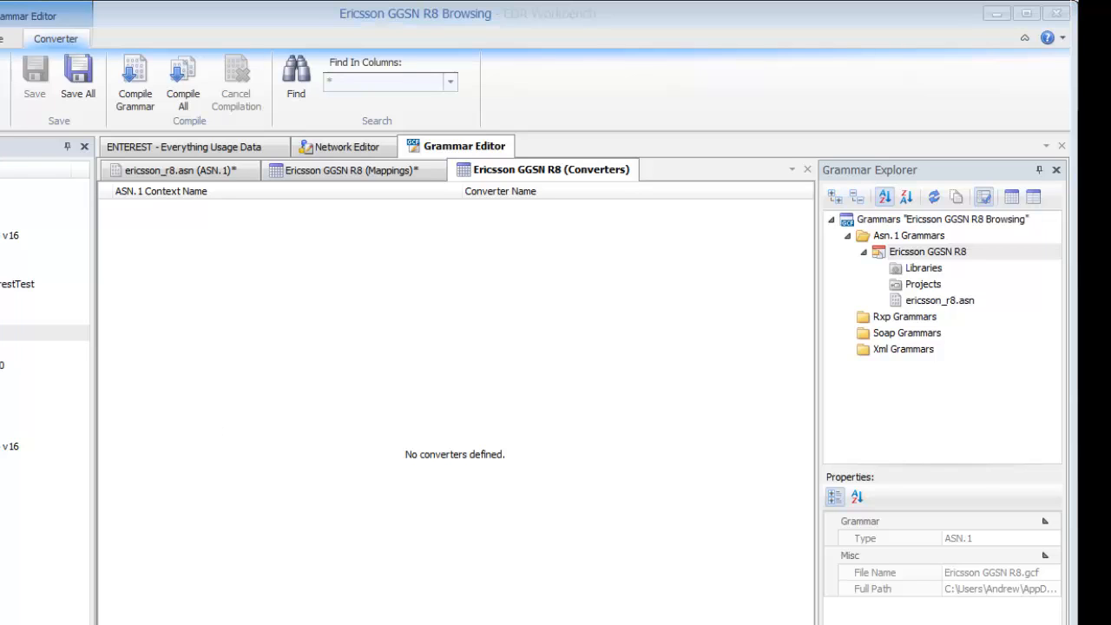
double_click(321, 335)
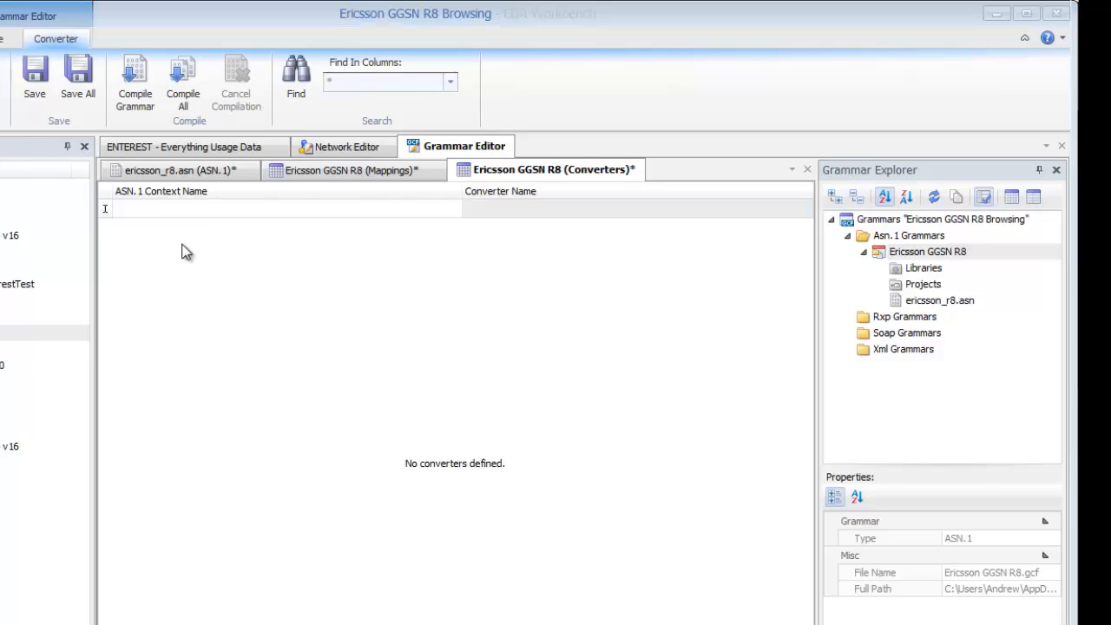
Define the new converter with ASN.1 context name GGSNJ2020R5ber::TBCDSTRING and converter BerHexString
type("GGSNJ2020R5ber::TBCDSTRING")
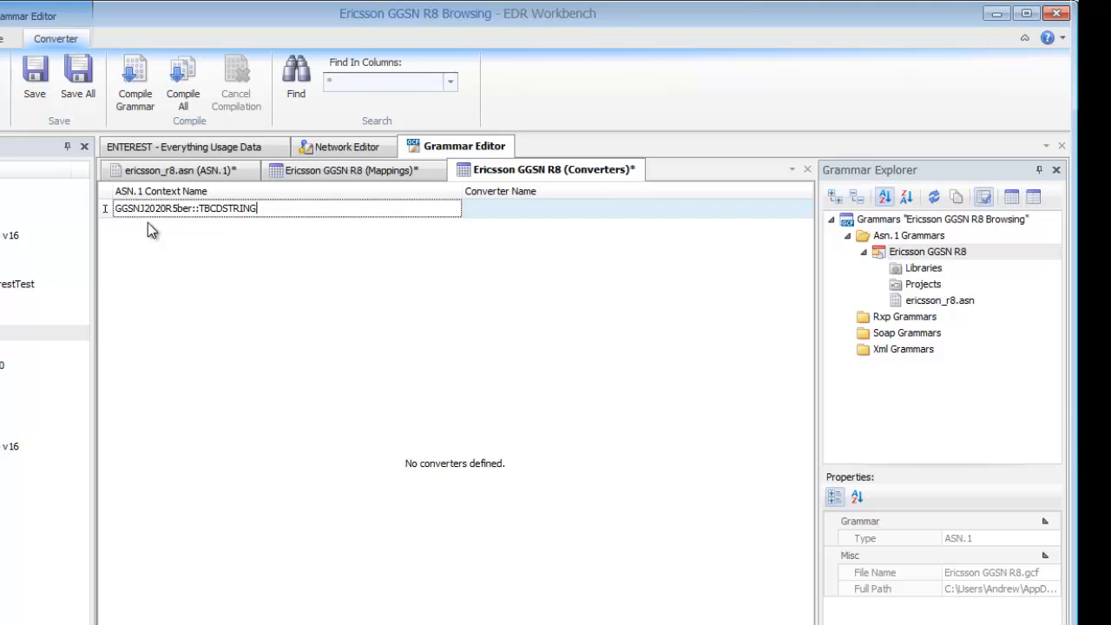
key("Tab")
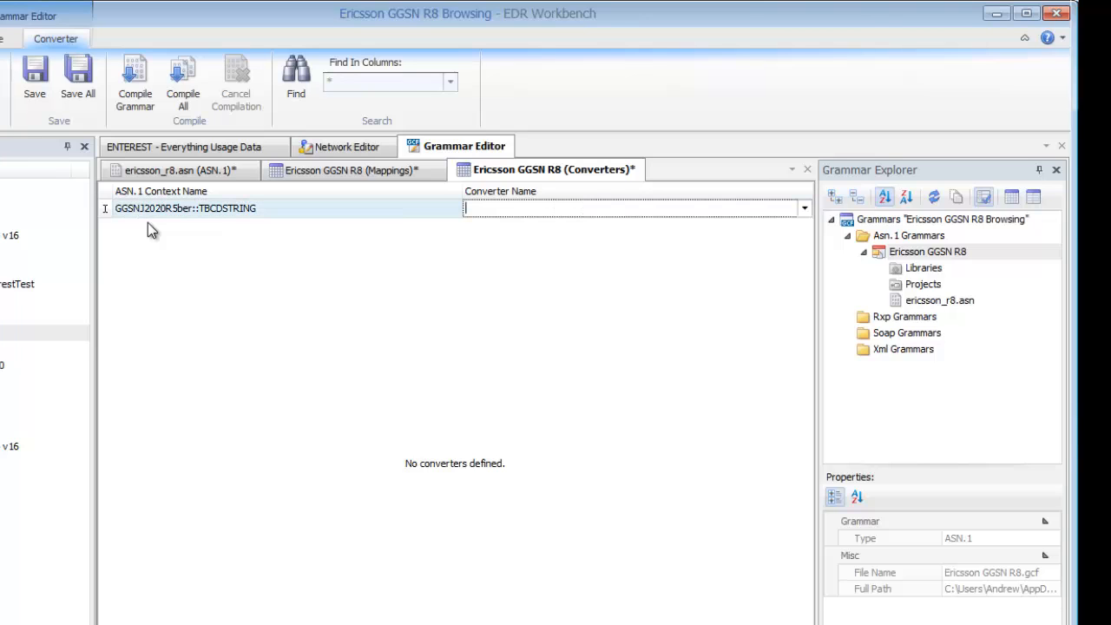
left_click(803, 211)
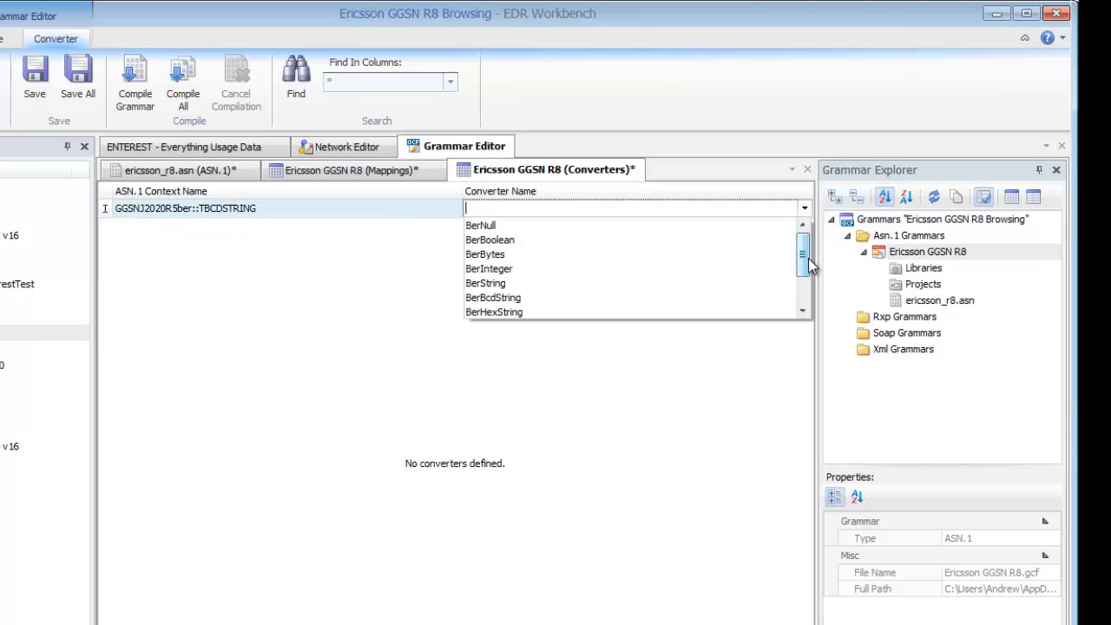
left_click_drag(809, 253, 809, 286)
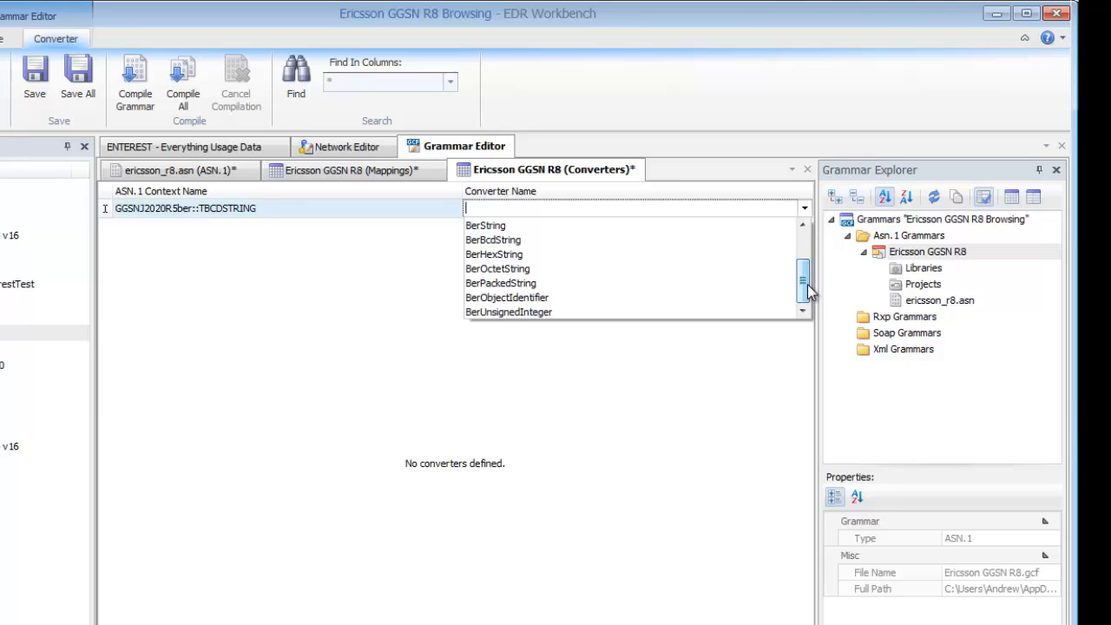
left_click(692, 255)
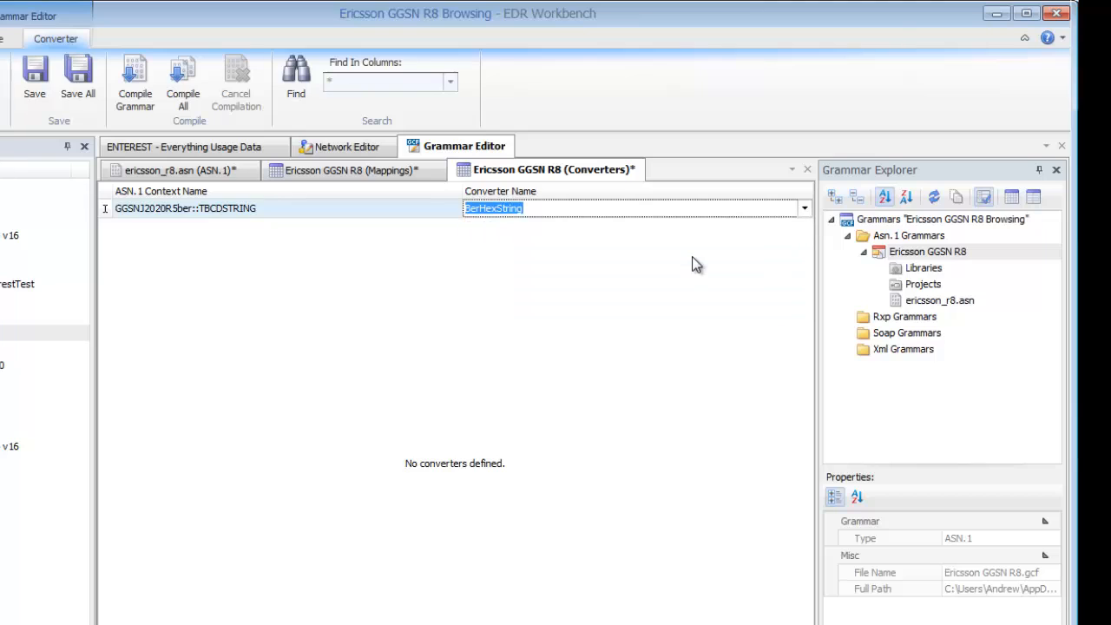
left_click(693, 258)
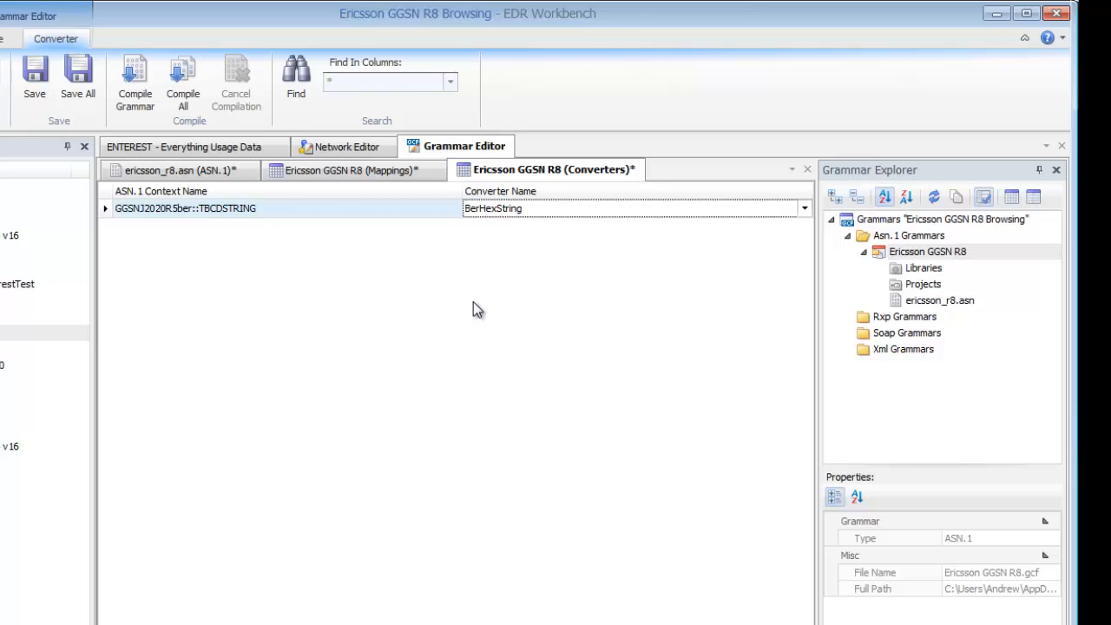
Add a second converter row that assigns BerHexString to the context GGSNJ2020R5ber::MSISDN
key("Insert")
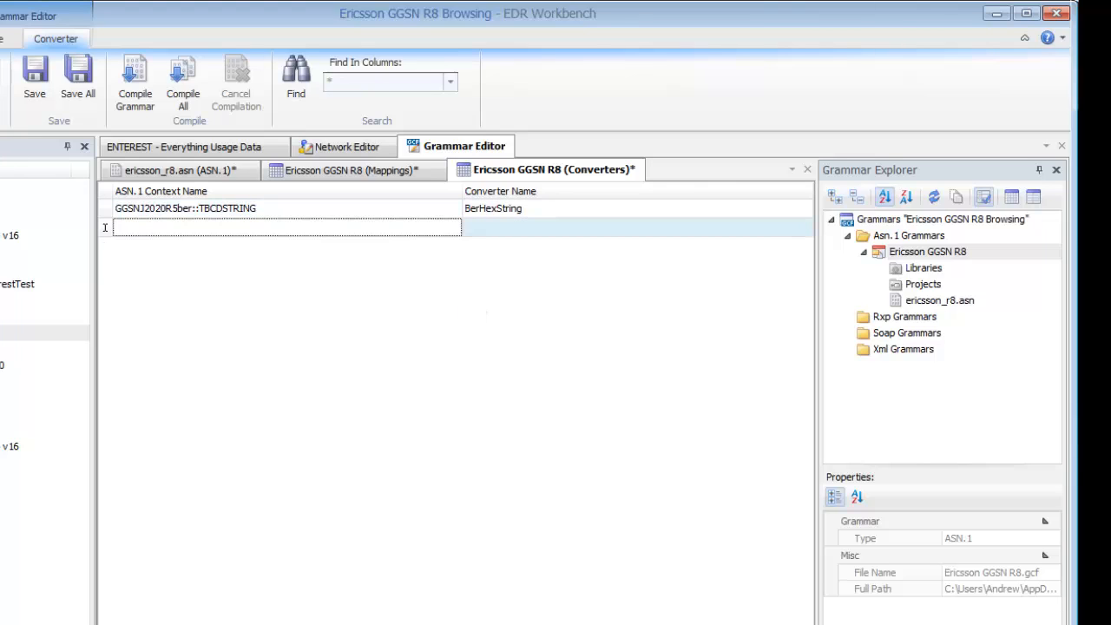
key("alt+Tab")
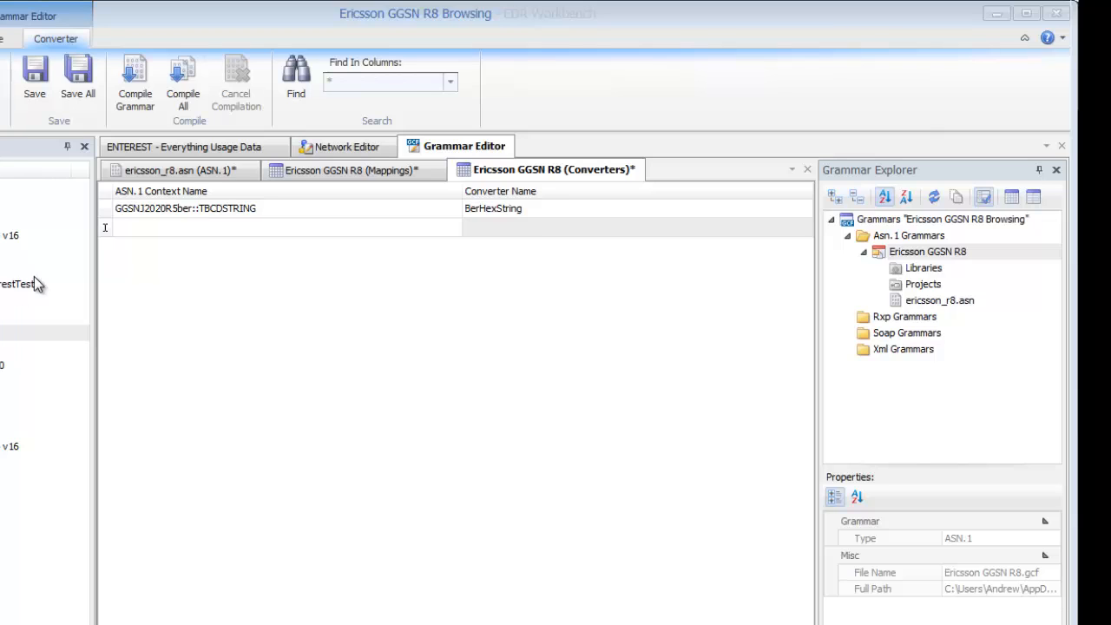
left_click(121, 234)
type("GGSNJ2020R5ber::MSISDN")
key("Tab")
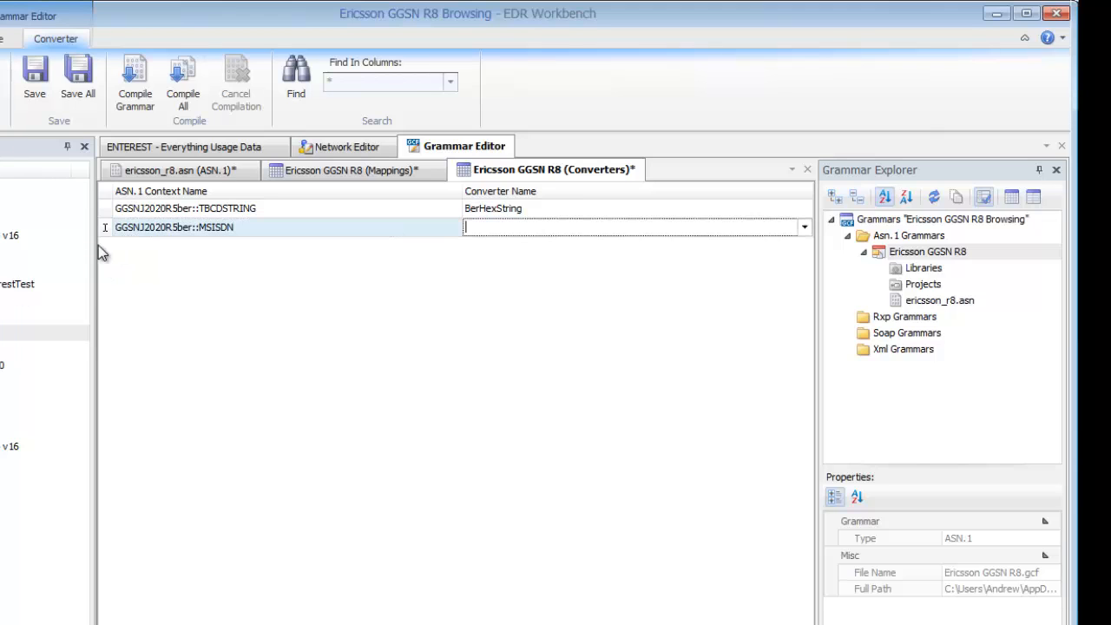
type("BerHe")
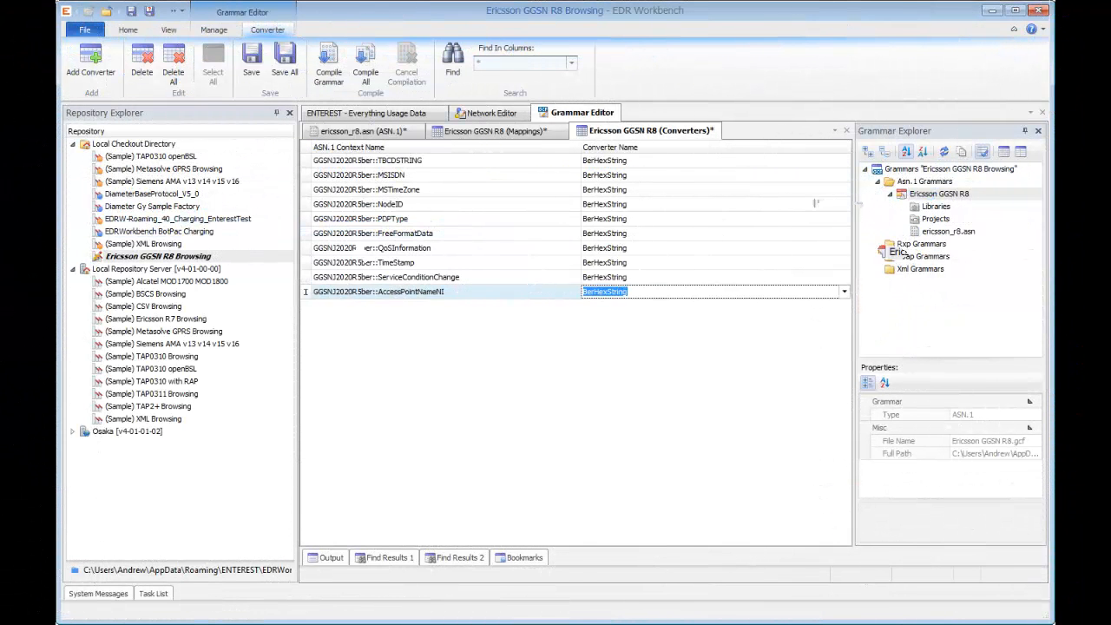
Confirm the AccessPointNameNI converter and add a row assigning BerHexString to GGSNJ2020R5ber::ChargingCharacteristics
key("Tab")
key("Return")
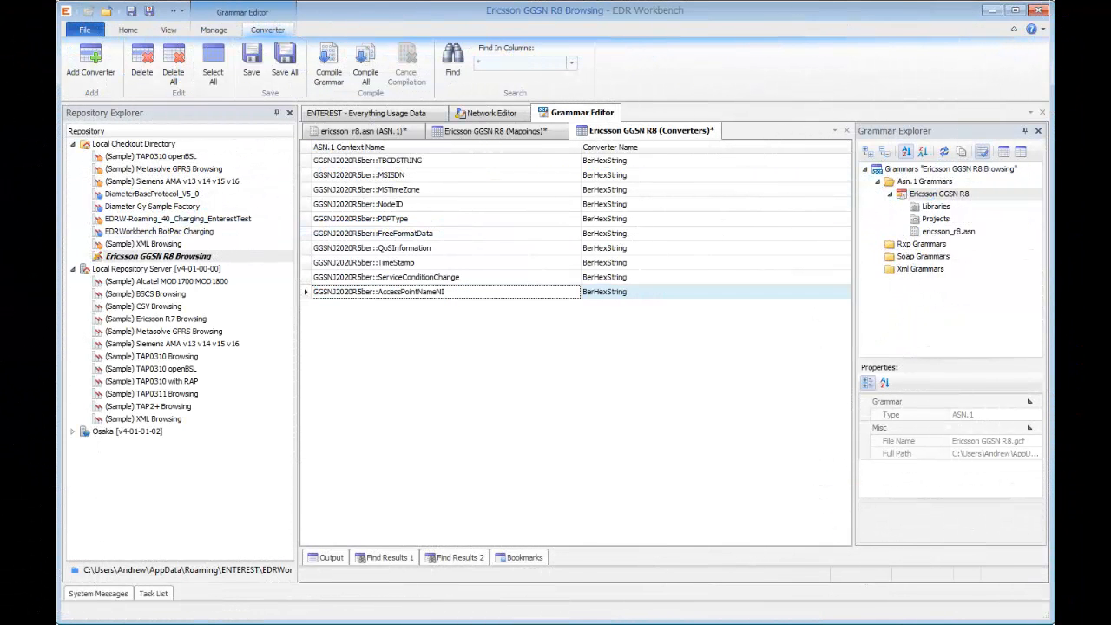
key("Down")
type("GGSNJ2020R5ber::ChargingCharacteristics")
key("Tab")
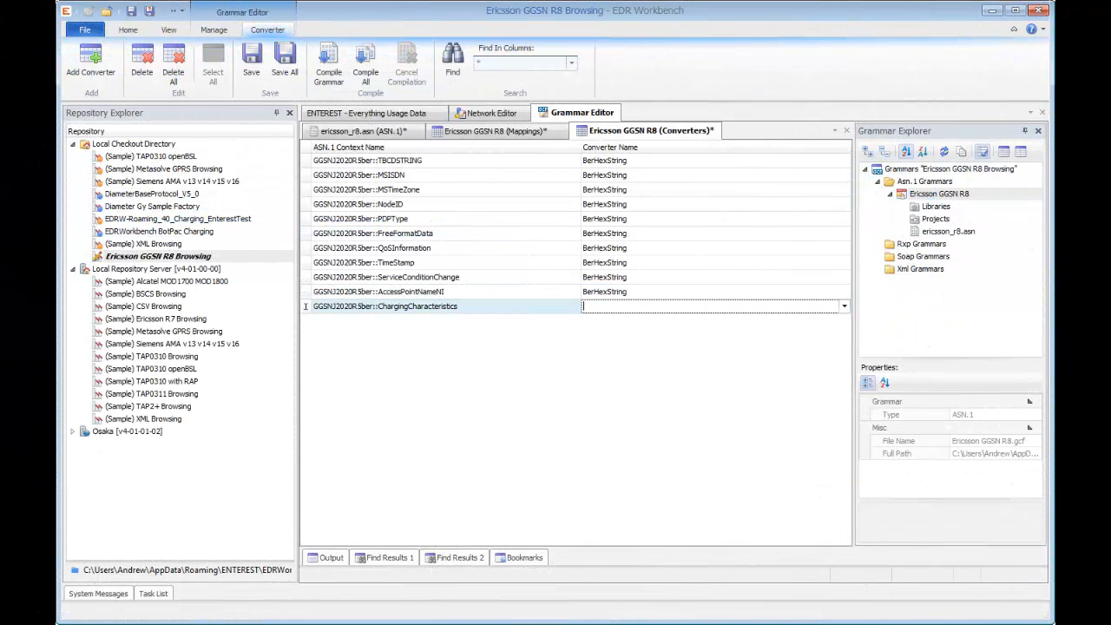
type("BerHexString")
key("Return")
left_click(410, 453)
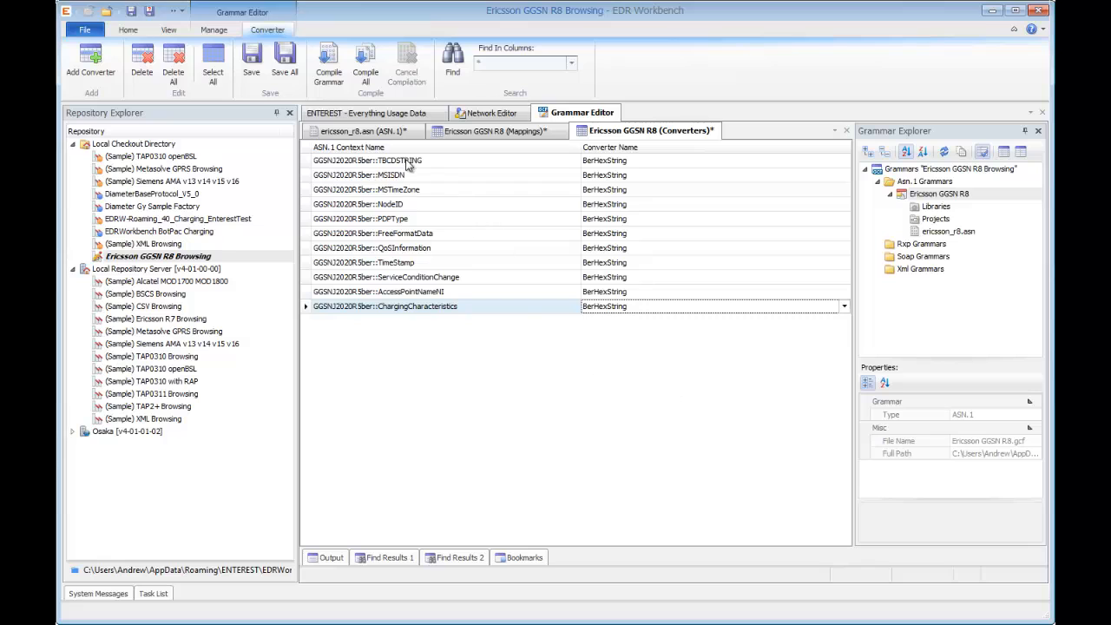
Check the ericsson_r8.asn source and the grammar's mappings against the converters, and save all grammar files
left_click(386, 135)
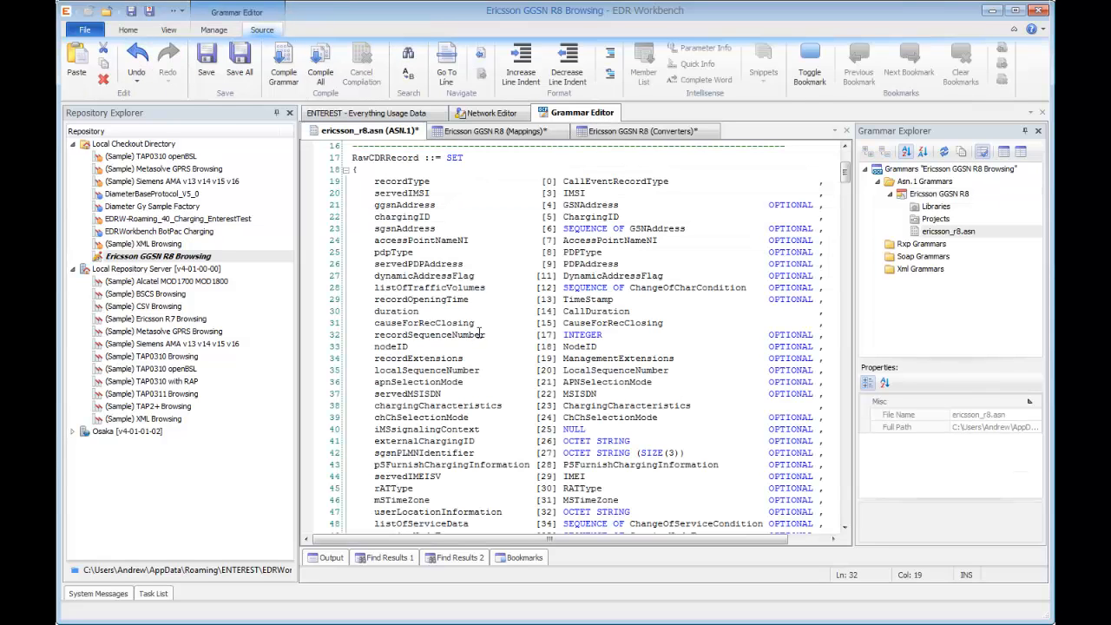
left_click(473, 133)
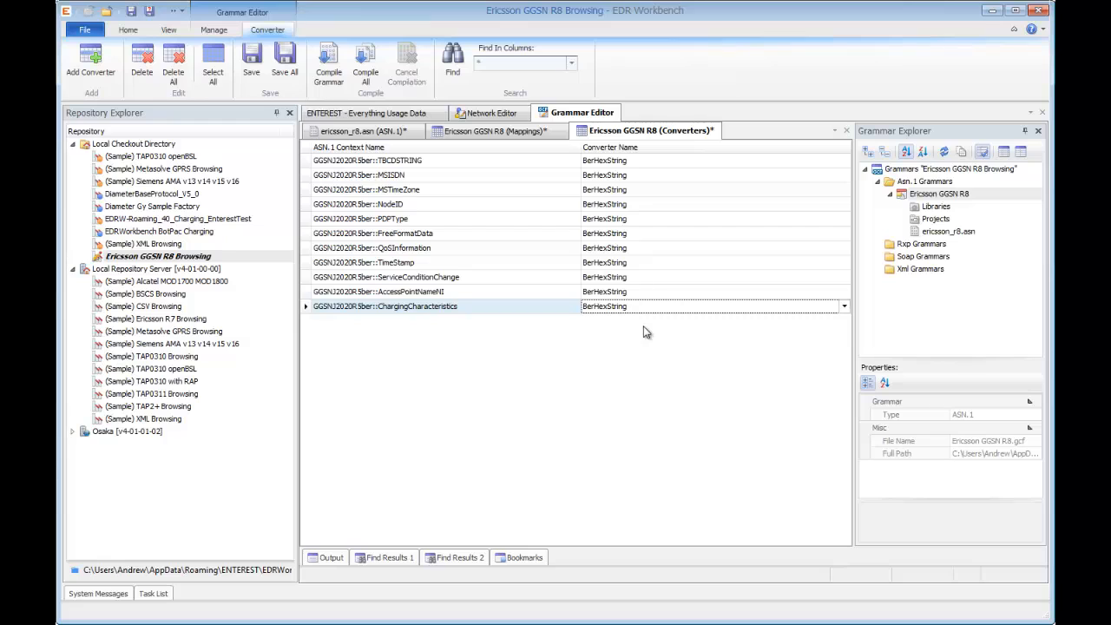
left_click(288, 68)
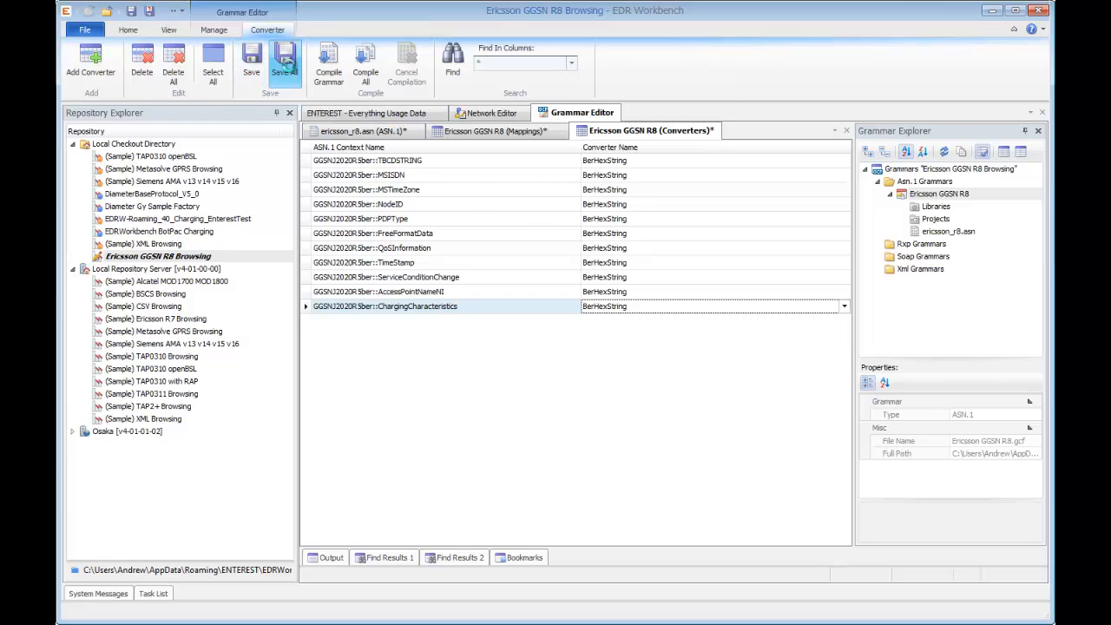
Return to the Network Editor, expand the Stores group in the Main Section and shift it slightly away from the bots
left_click(487, 120)
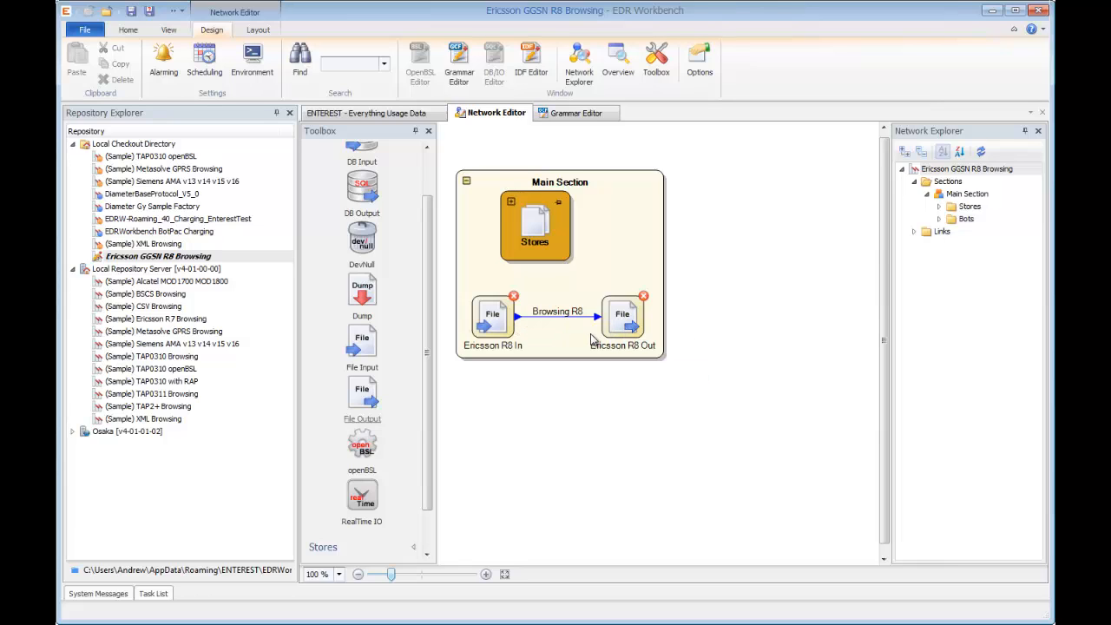
left_click(511, 203)
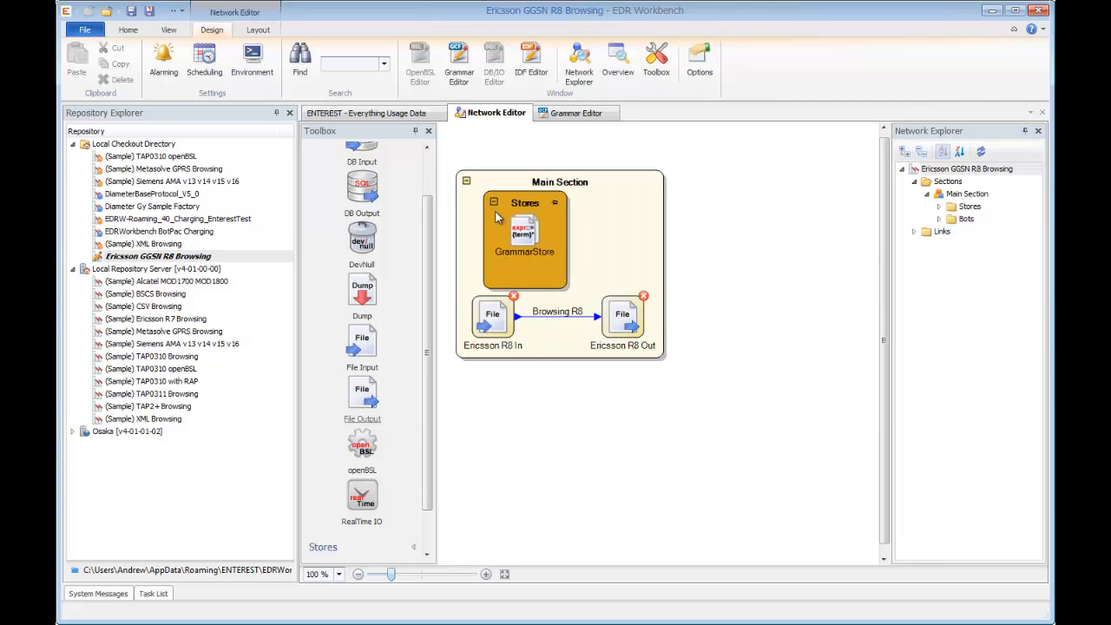
left_click(490, 203)
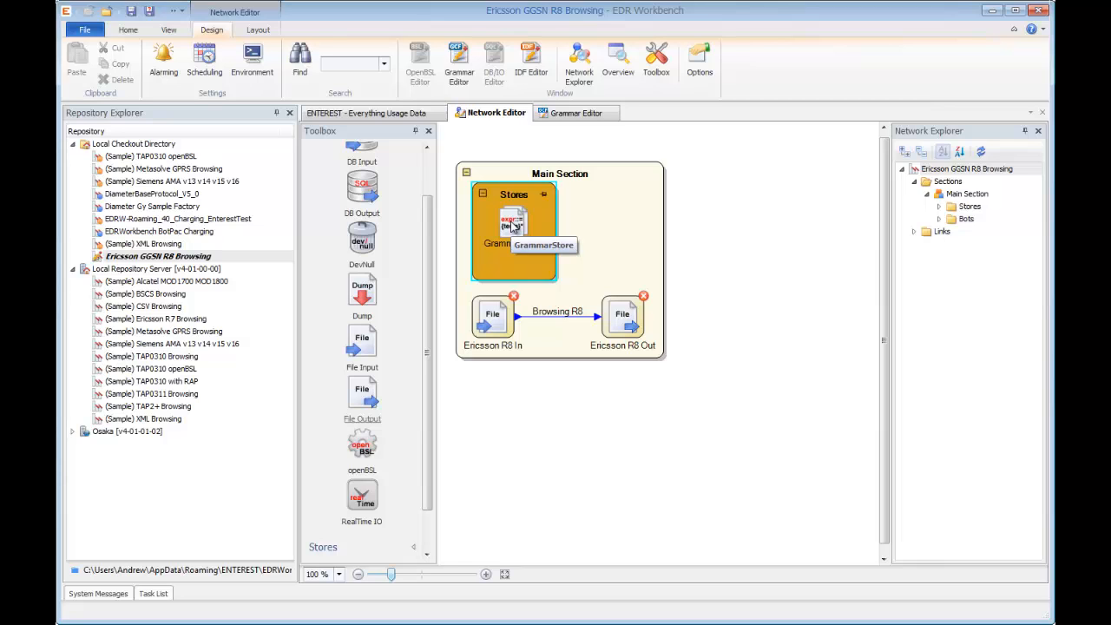
Enable the Ericsson GGSN R8 grammar under Asn.1 Grammars in the GrammarStore settings and confirm
right_click(514, 228)
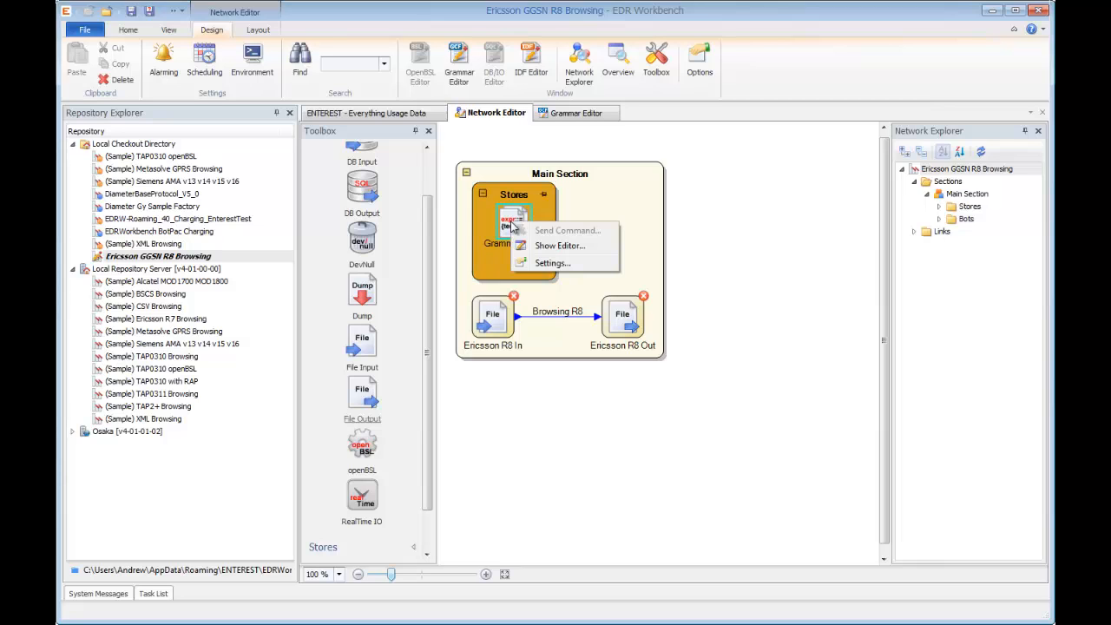
left_click(560, 262)
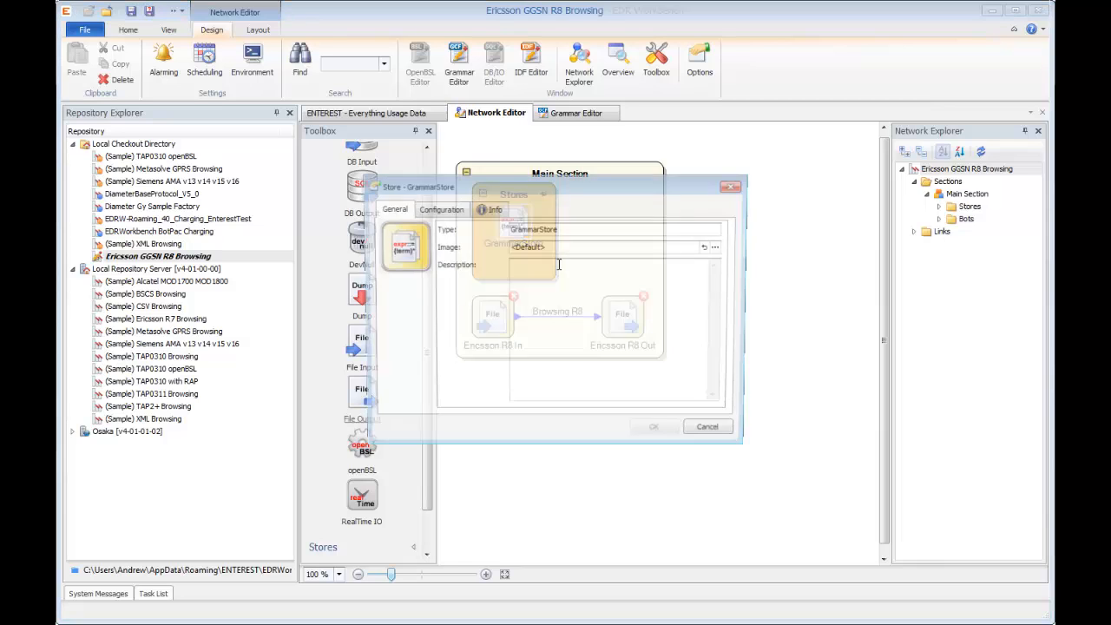
left_click(433, 213)
left_click(448, 256)
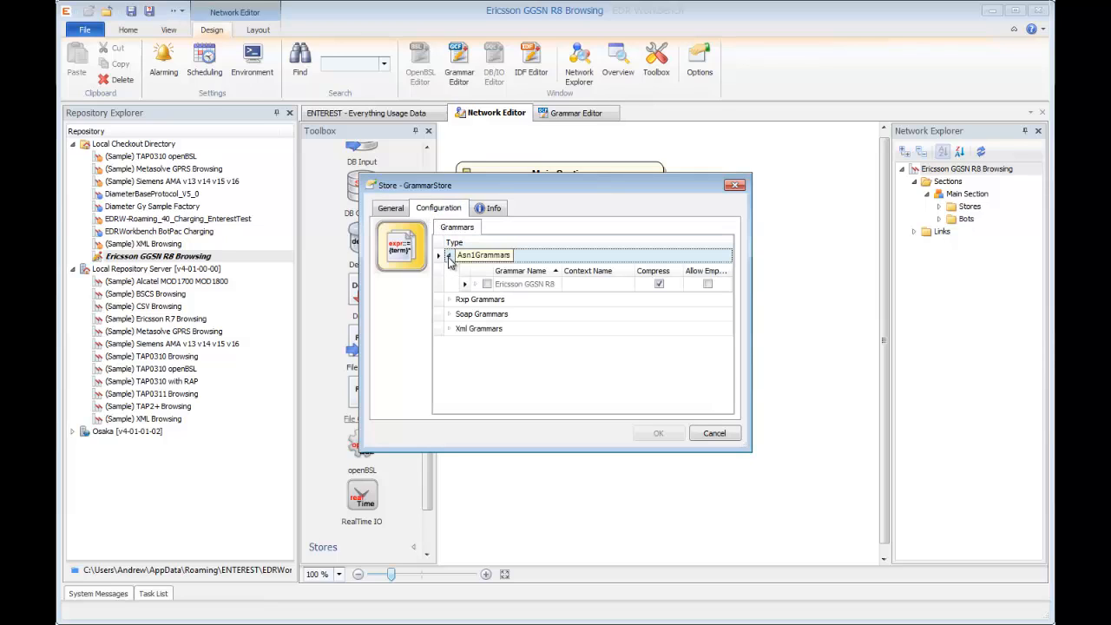
left_click(490, 289)
left_click(488, 285)
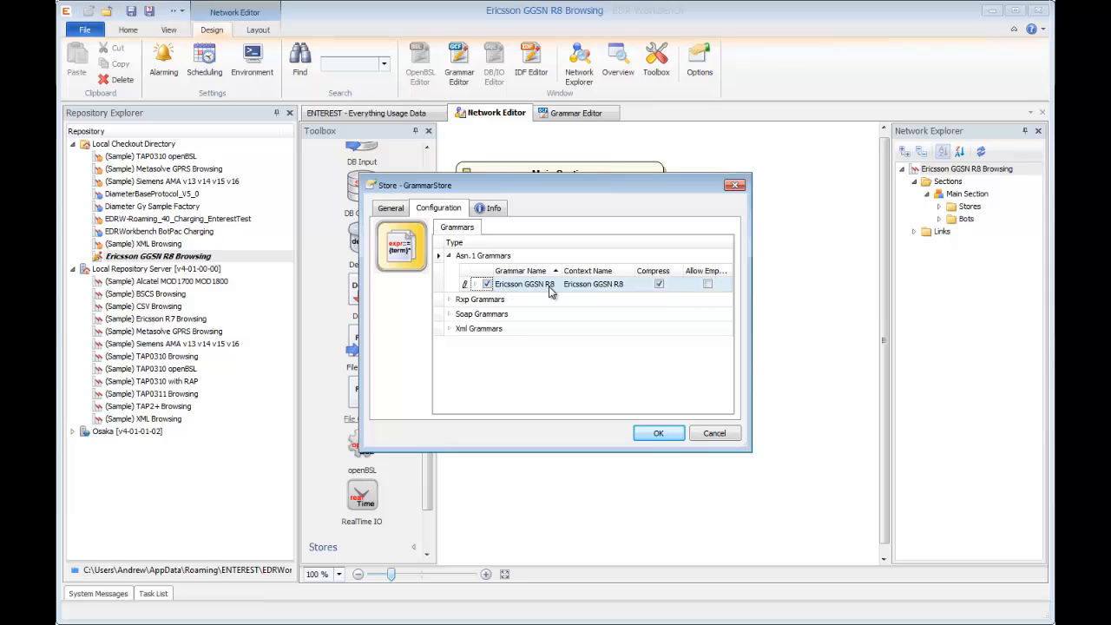
left_click(656, 434)
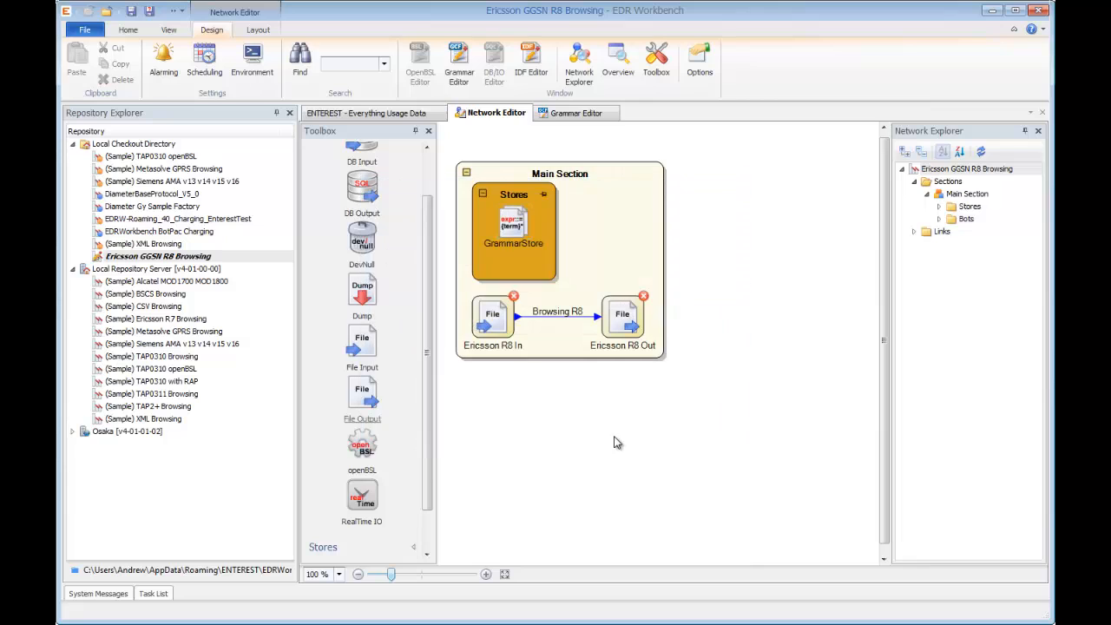
Configure the Ericsson R8 In bot's format with the ASN.1 grammar Ericsson GGSN R8 and a block length of 2048 bytes
right_click(494, 314)
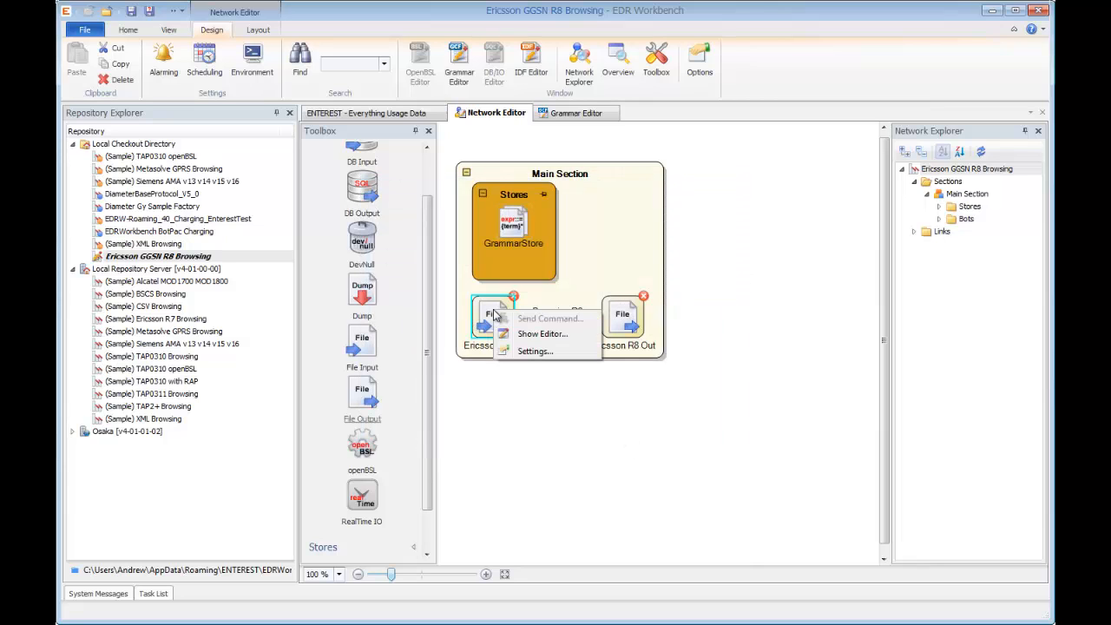
left_click(523, 351)
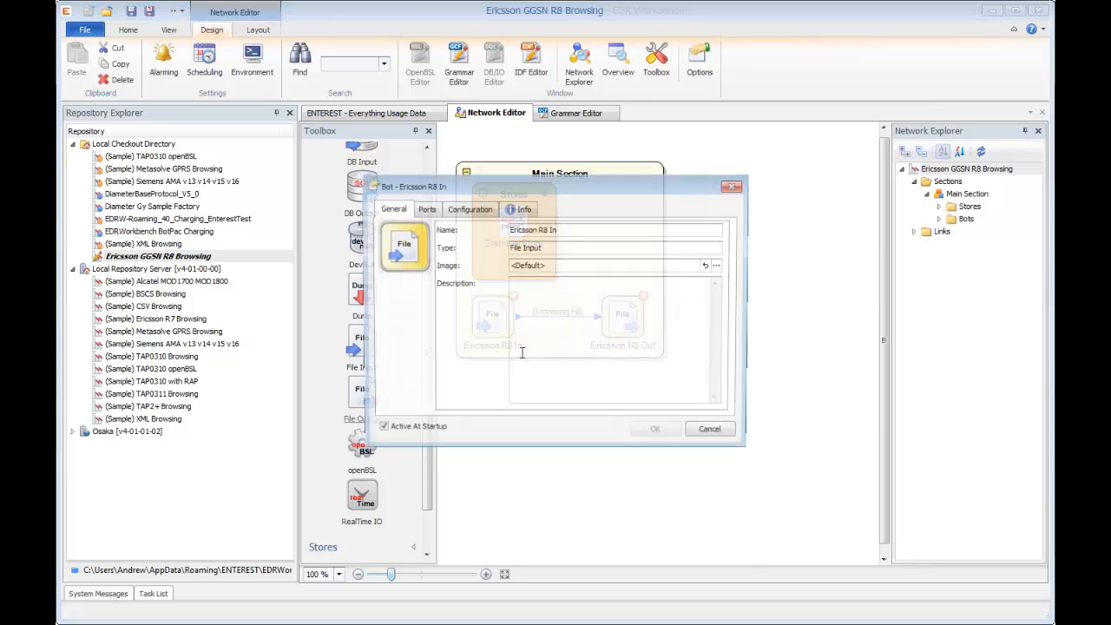
left_click(467, 209)
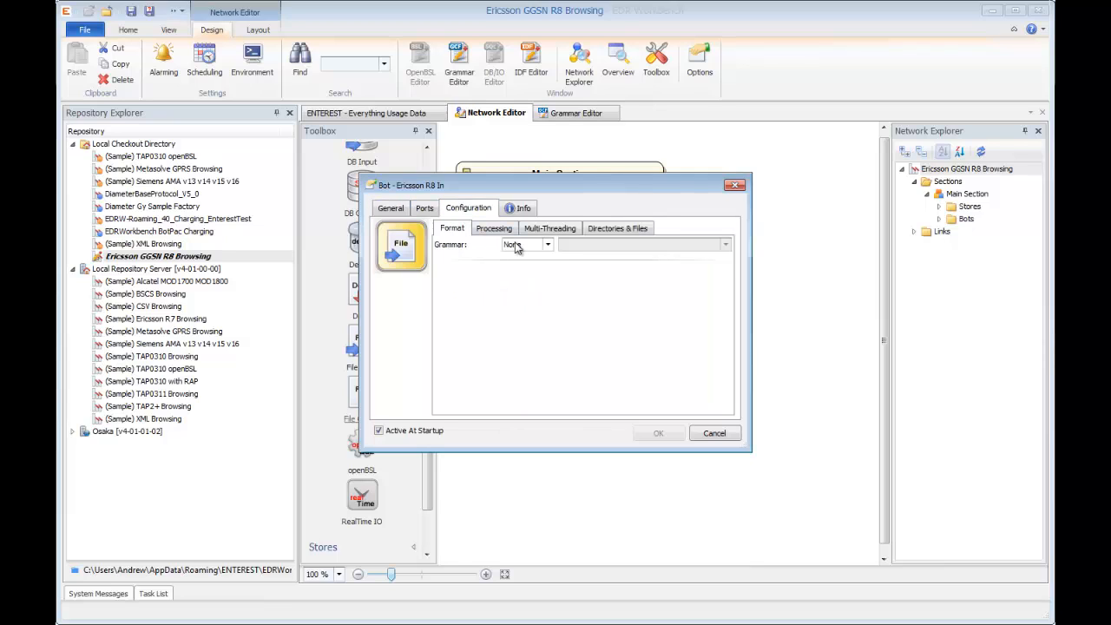
left_click(514, 246)
left_click(521, 261)
left_click(573, 245)
left_click(578, 260)
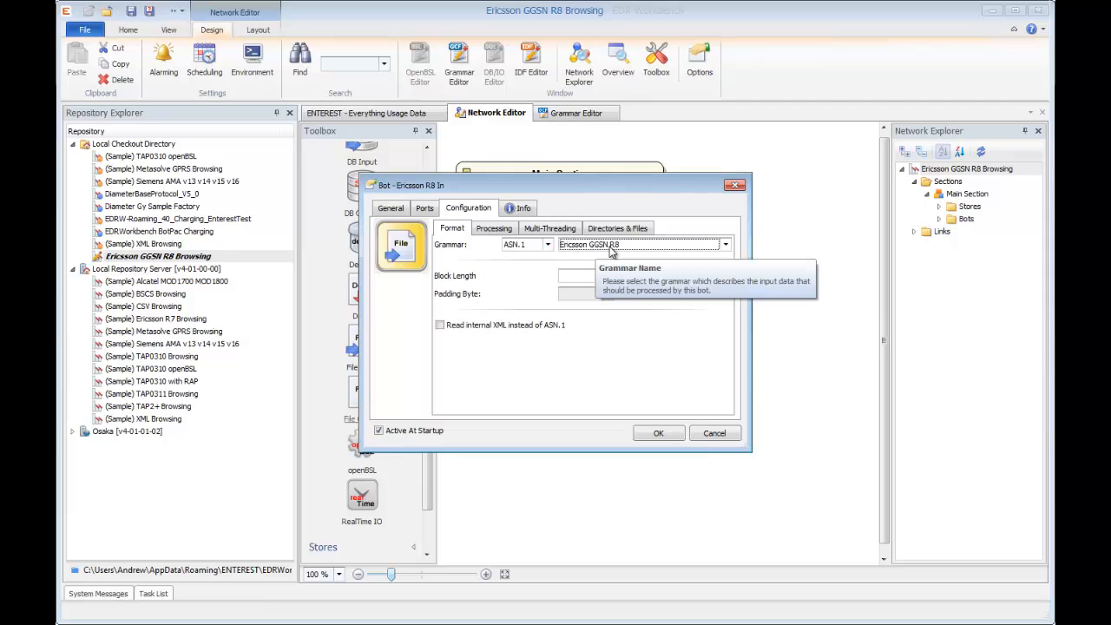
left_click(579, 277)
left_click_drag(597, 277, 608, 279)
type("2048")
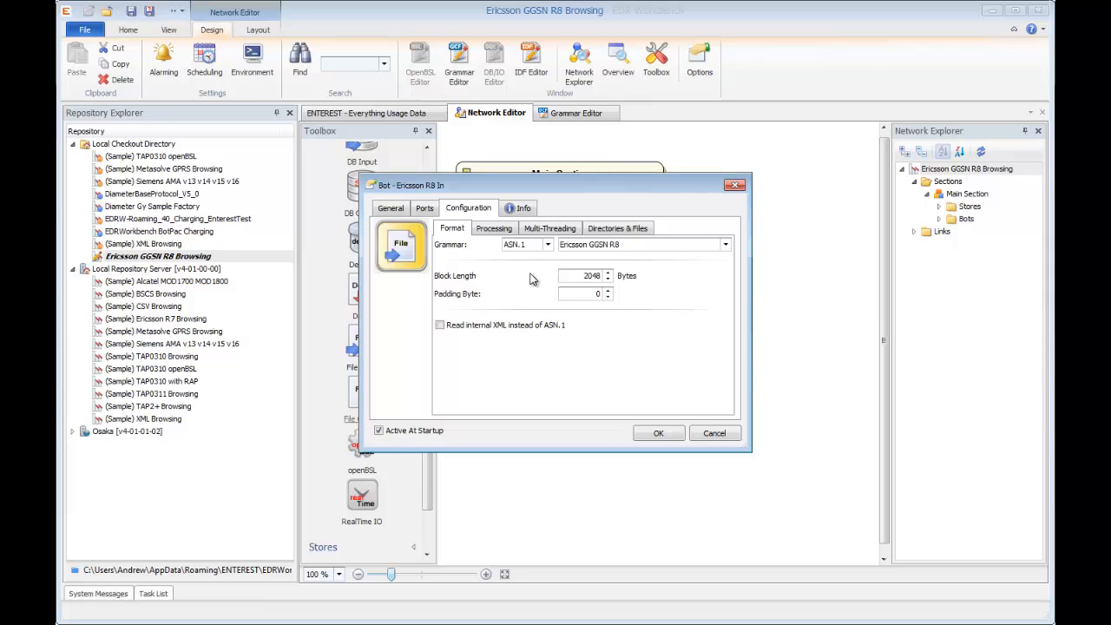
left_click(658, 434)
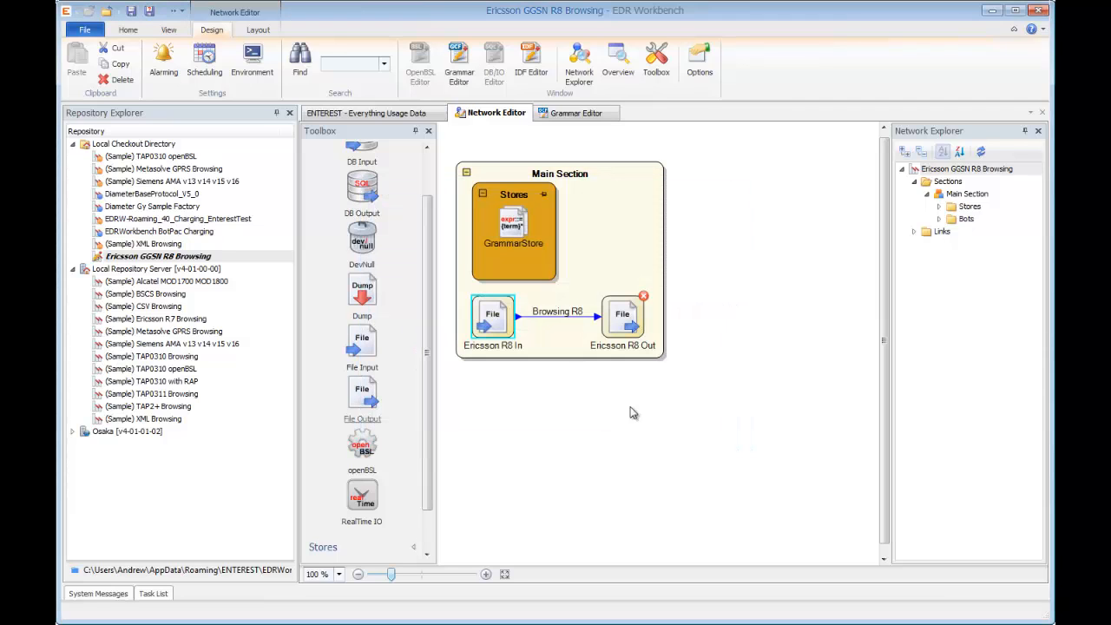
Configure the Ericsson R8 Out bot's format with the ASN.1 grammar Ericsson GGSN R8 and a block length of 2048 bytes
left_click(556, 341)
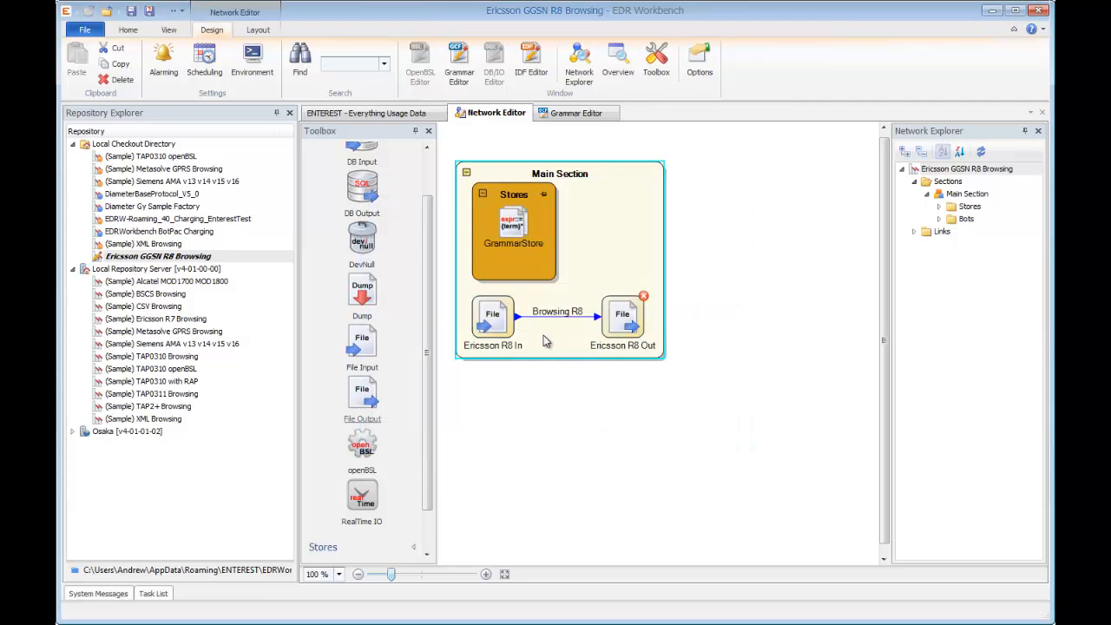
double_click(622, 314)
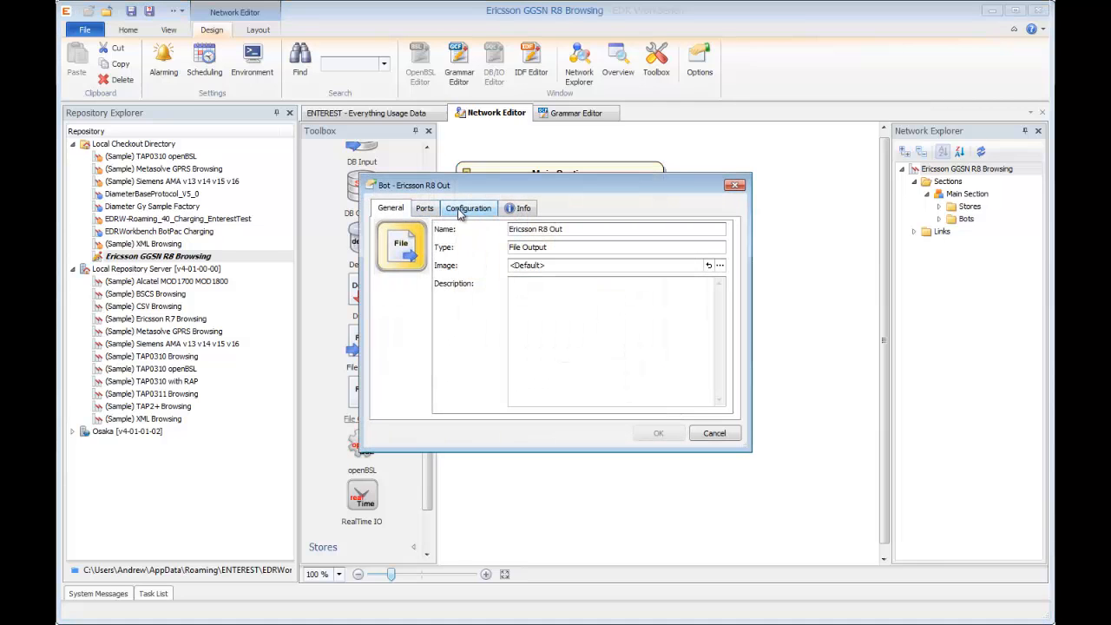
left_click(459, 212)
left_click(514, 246)
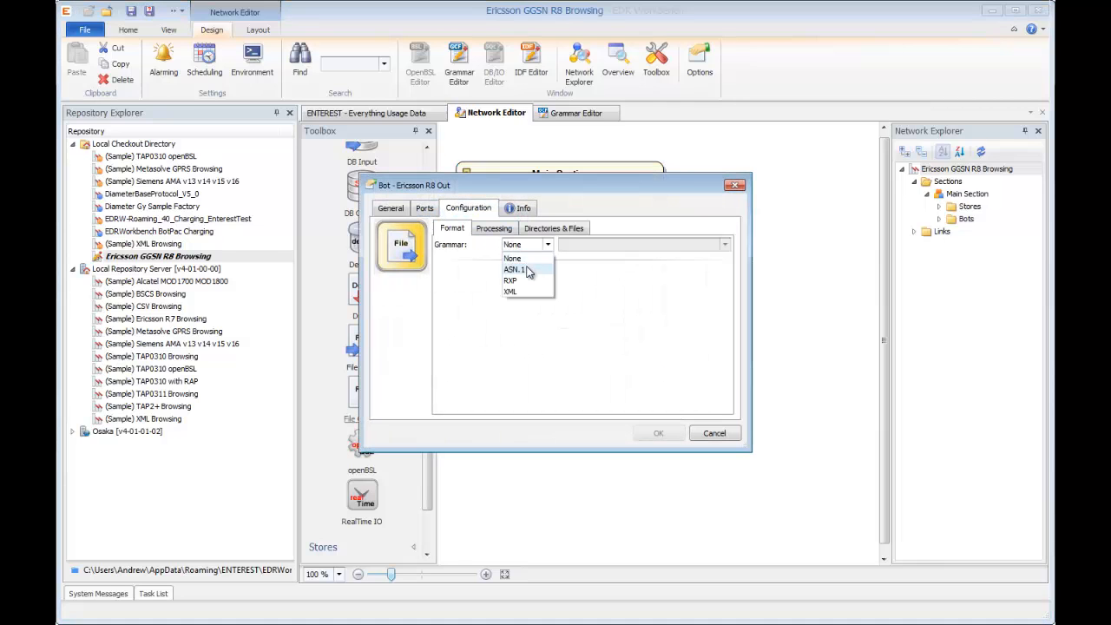
left_click(515, 269)
left_click(594, 245)
left_click(594, 259)
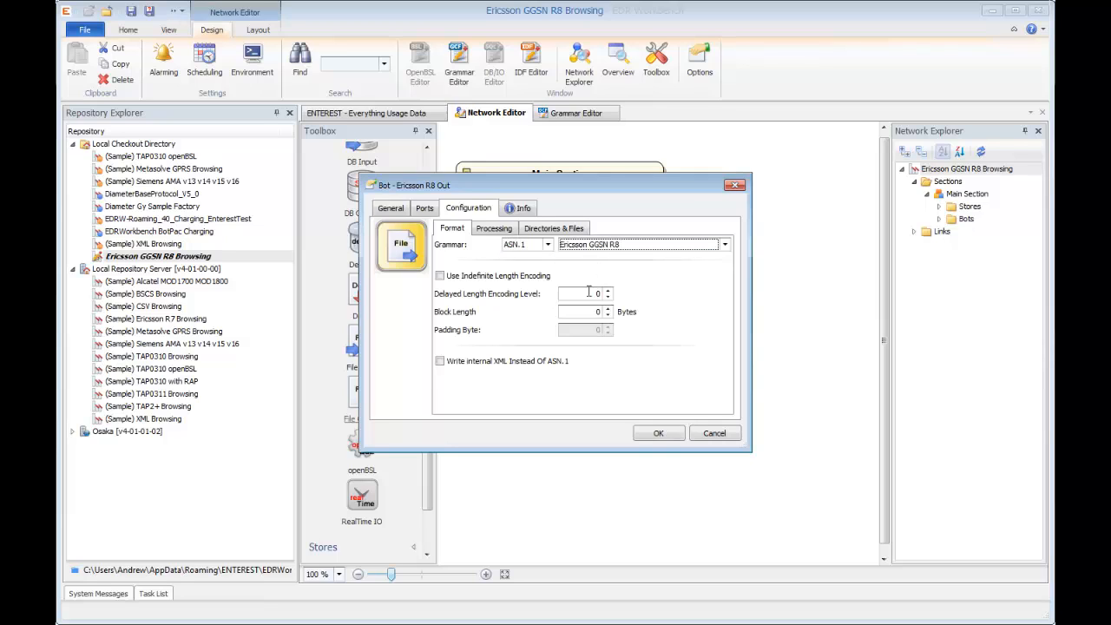
double_click(597, 312)
type("2048")
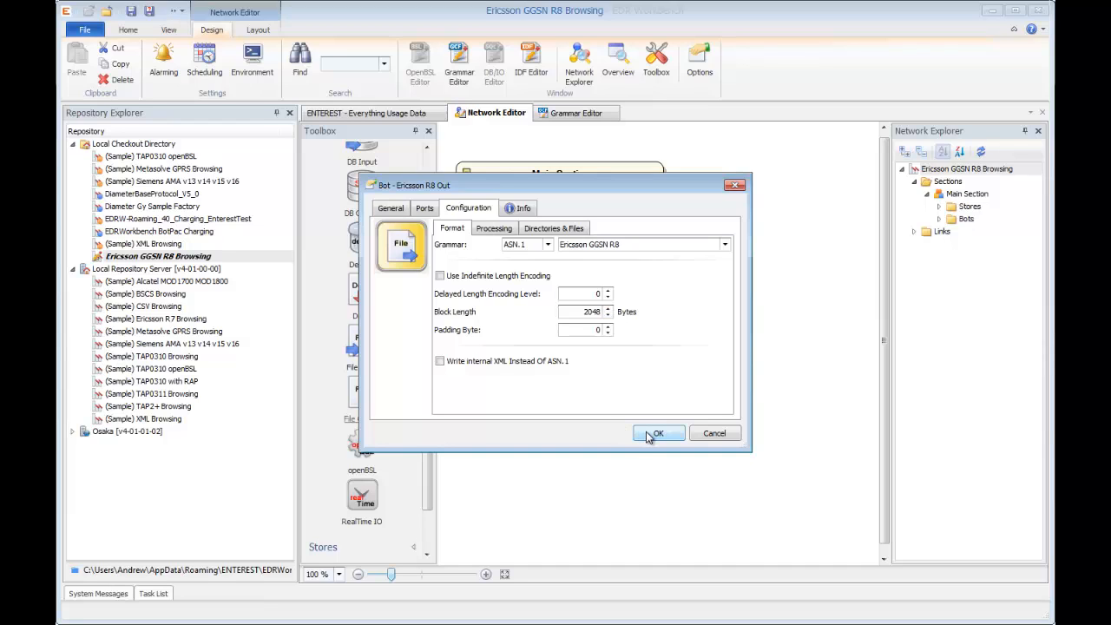
left_click(656, 434)
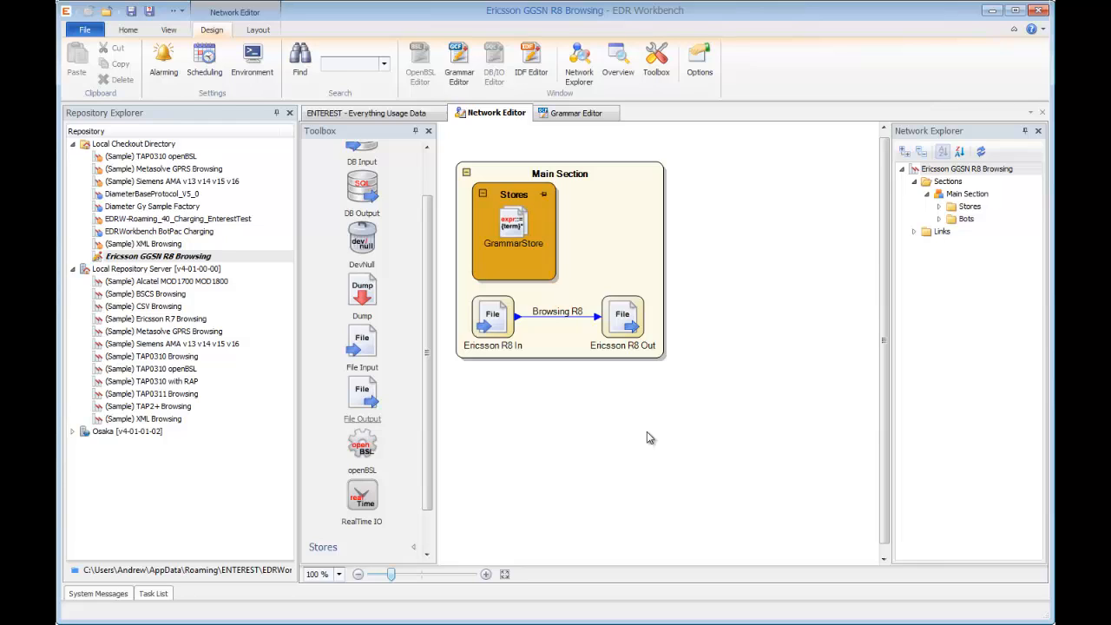
Save the Ericsson GGSN R8 Browsing factory and close it
left_click(130, 10)
left_click(107, 12)
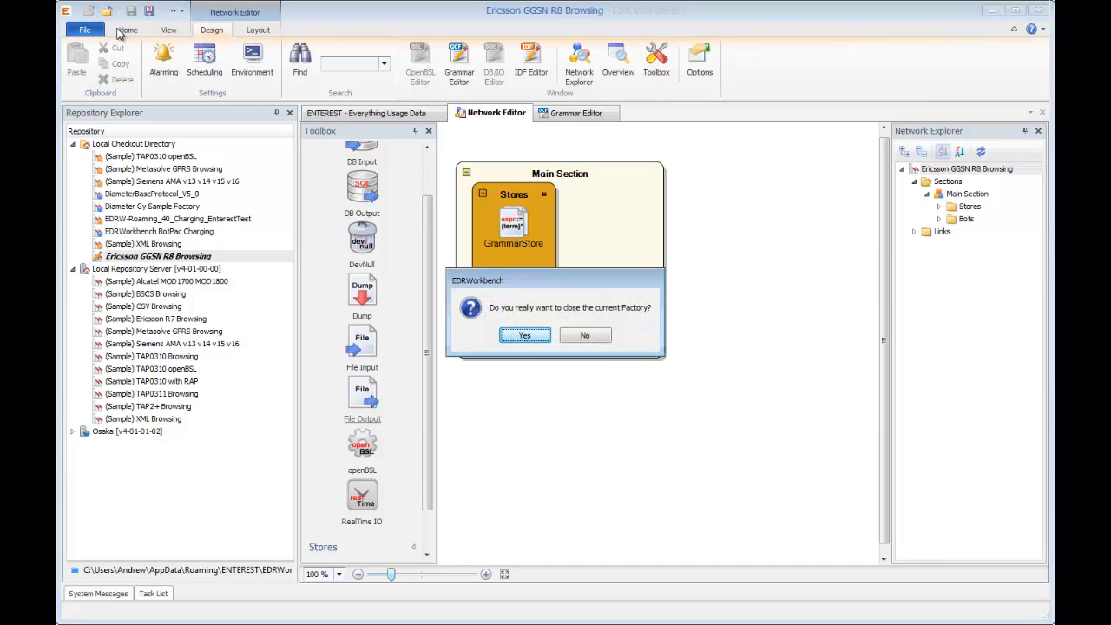
left_click(524, 335)
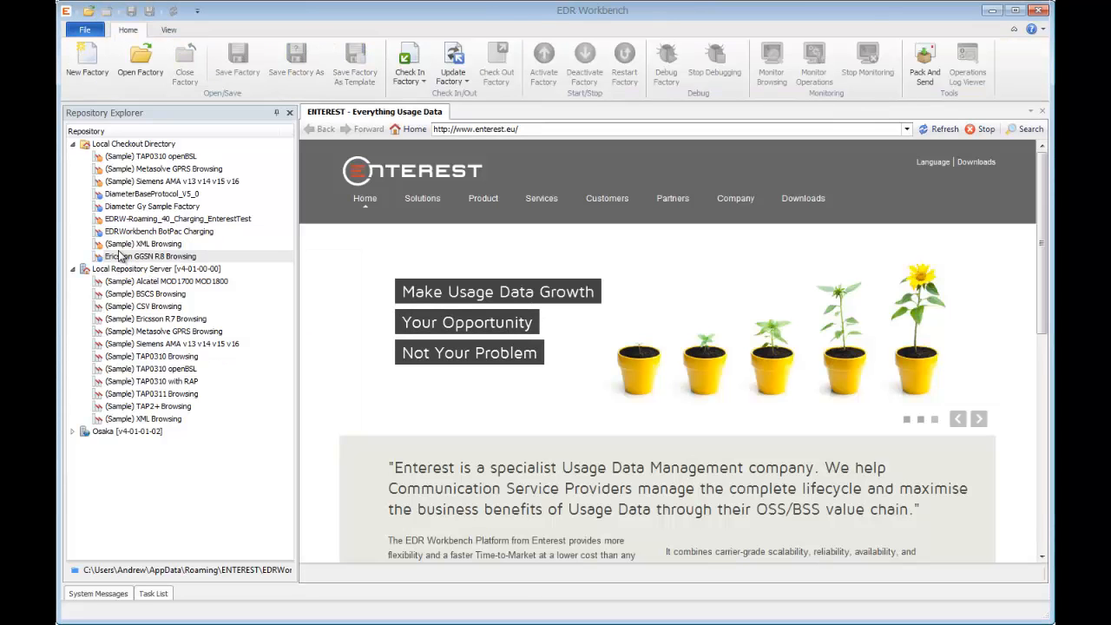
left_click(123, 257)
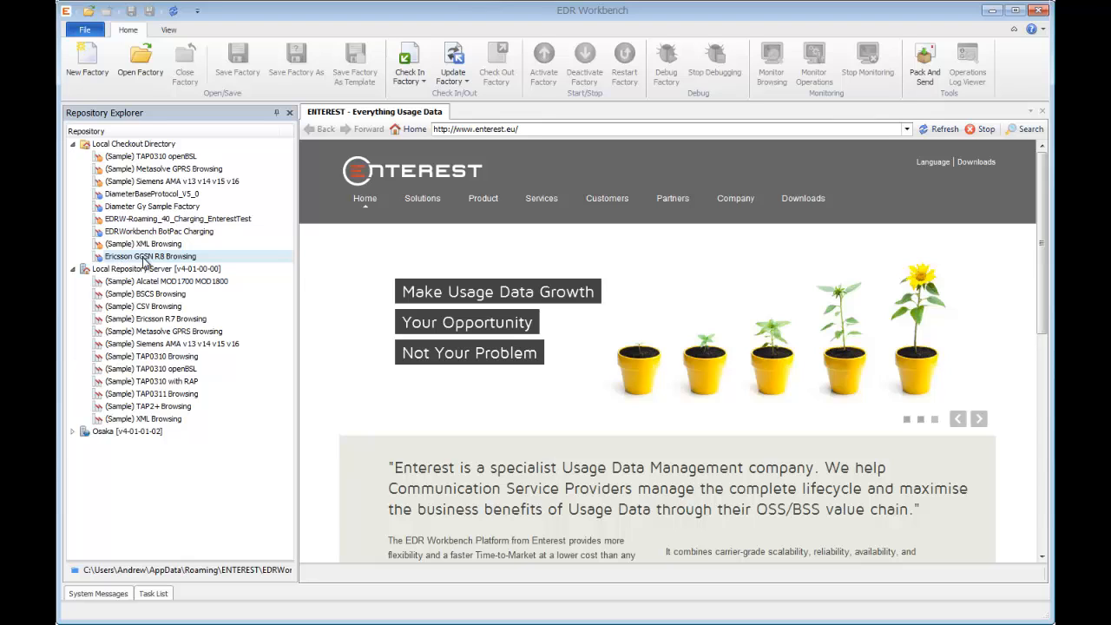
right_click(132, 261)
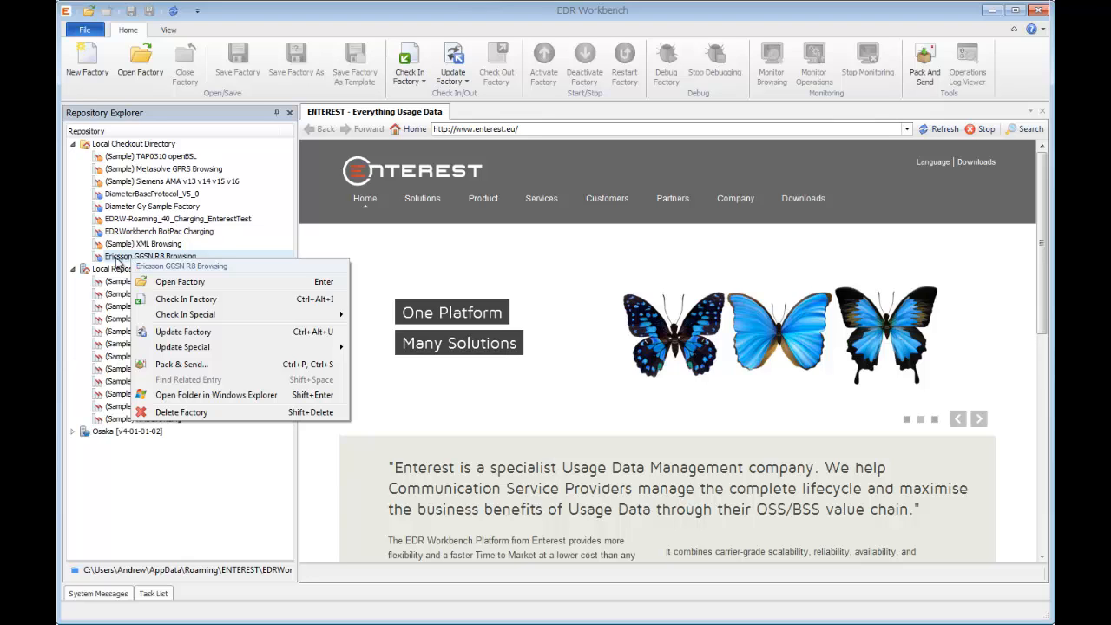
left_click(117, 261)
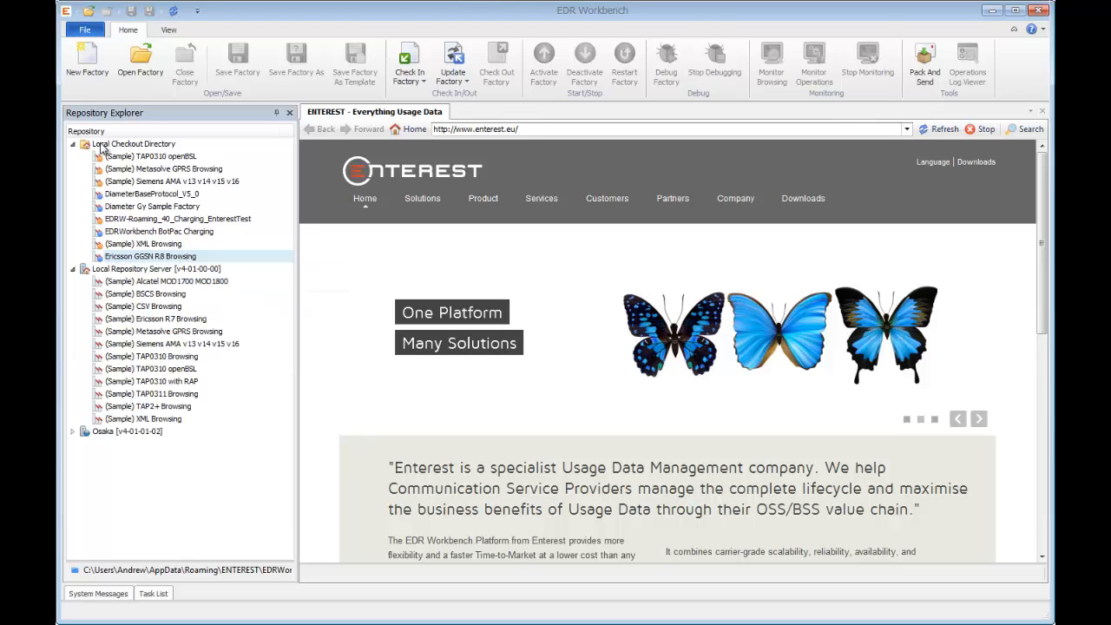
right_click(175, 257)
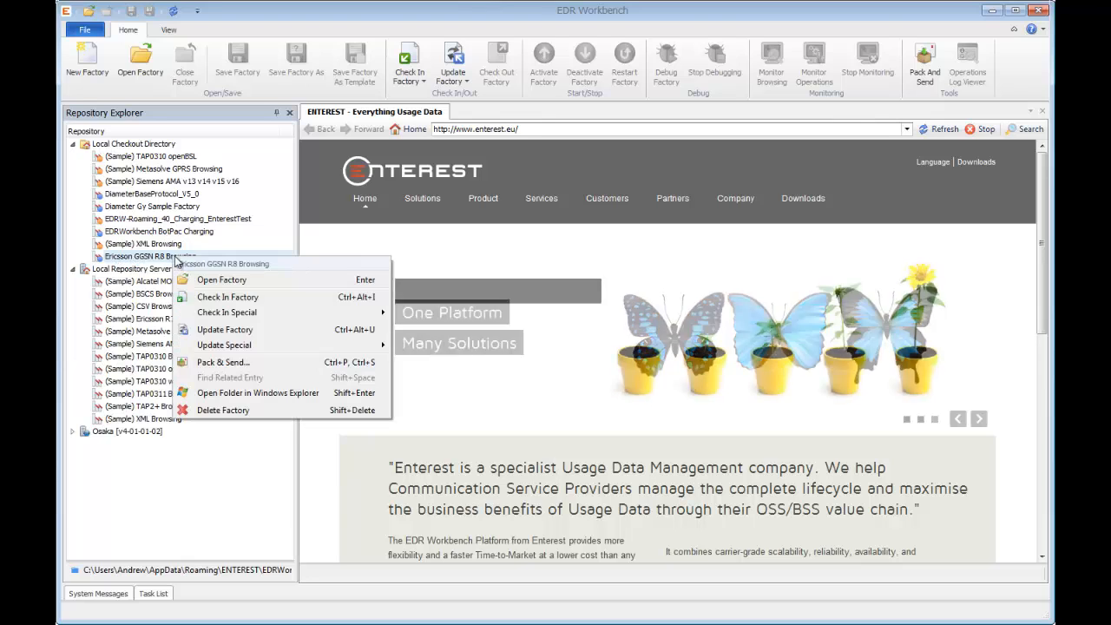
left_click(224, 297)
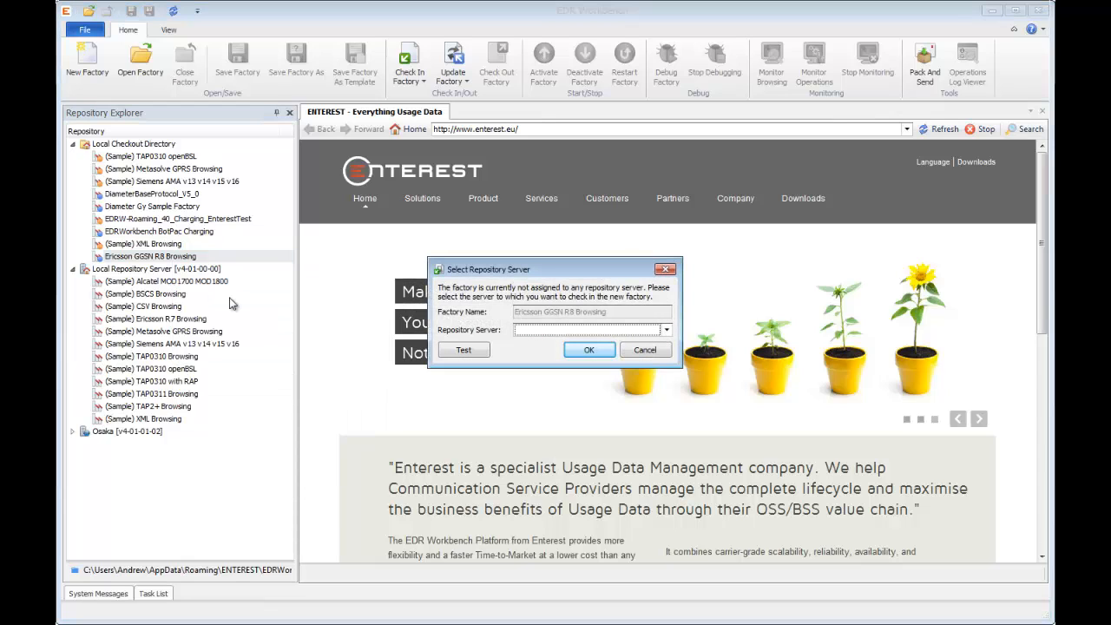
left_click(538, 332)
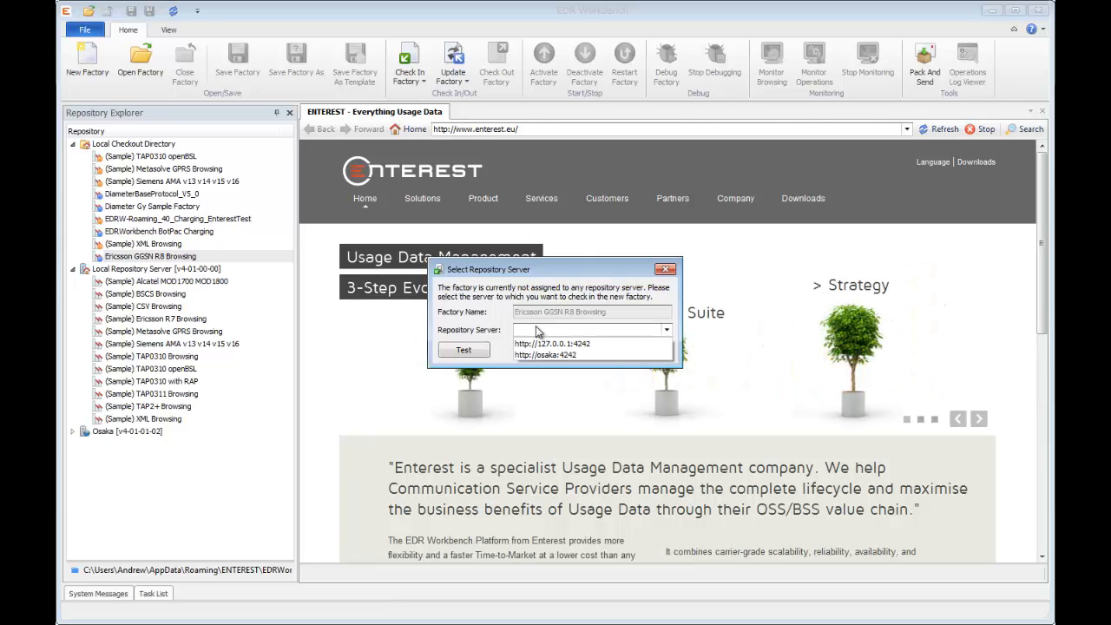
left_click(542, 344)
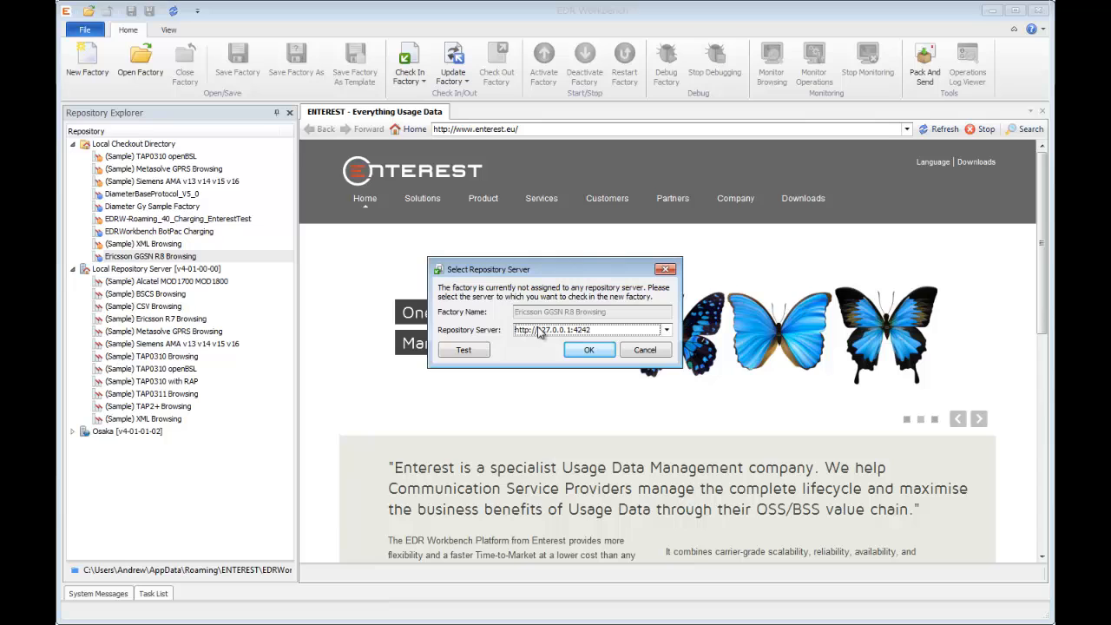
left_click(576, 350)
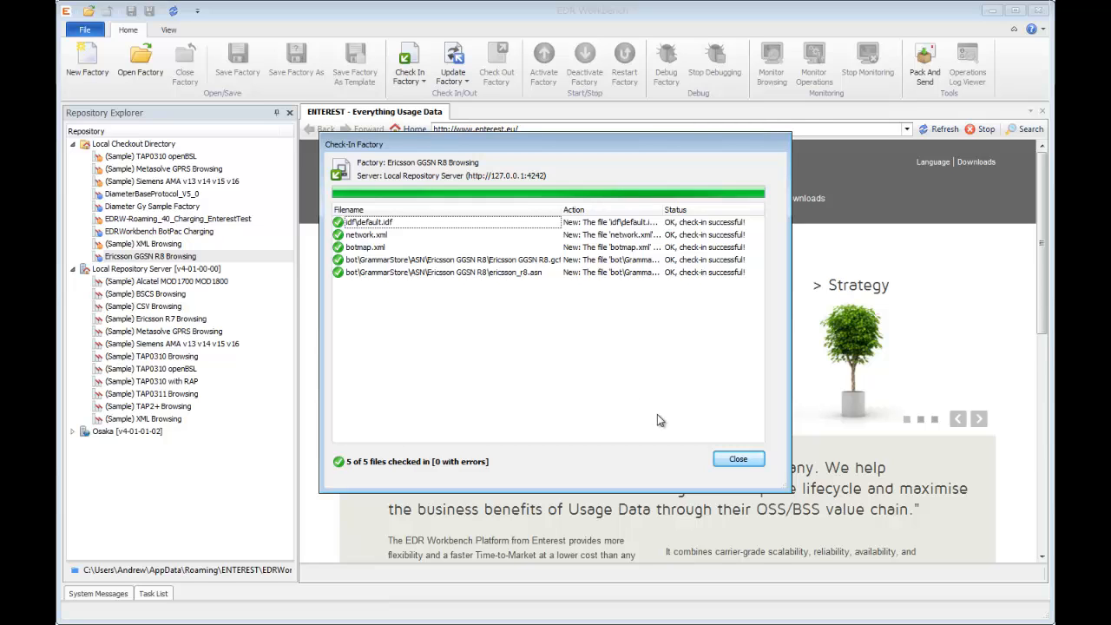
left_click(737, 459)
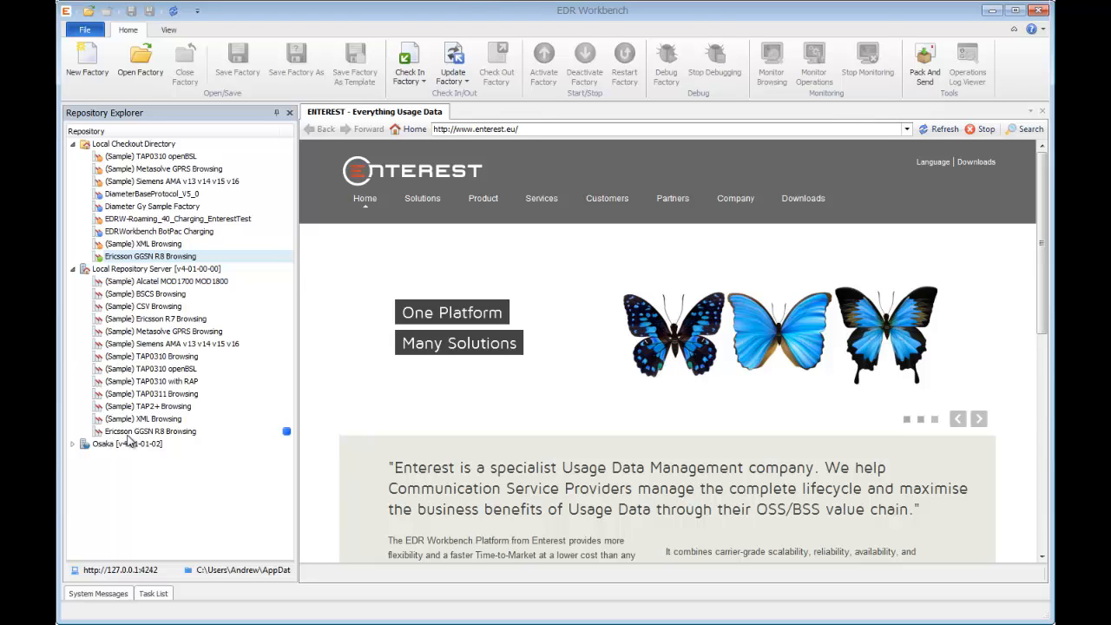
Activate the Ericsson GGSN R8 Browsing factory on the Local Repository Server
left_click(157, 434)
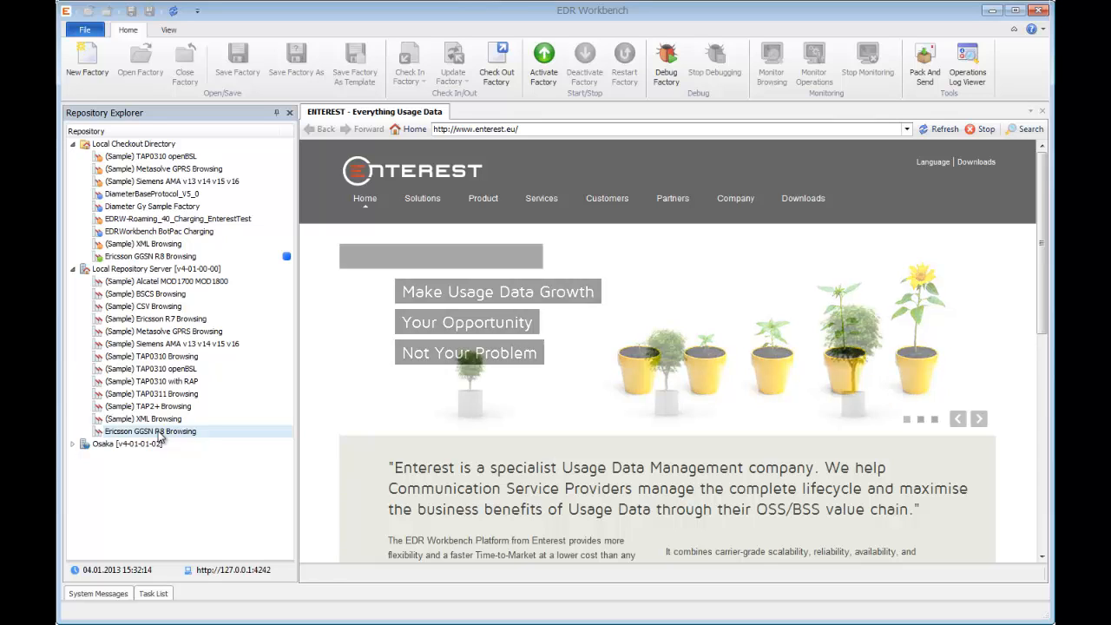
right_click(155, 436)
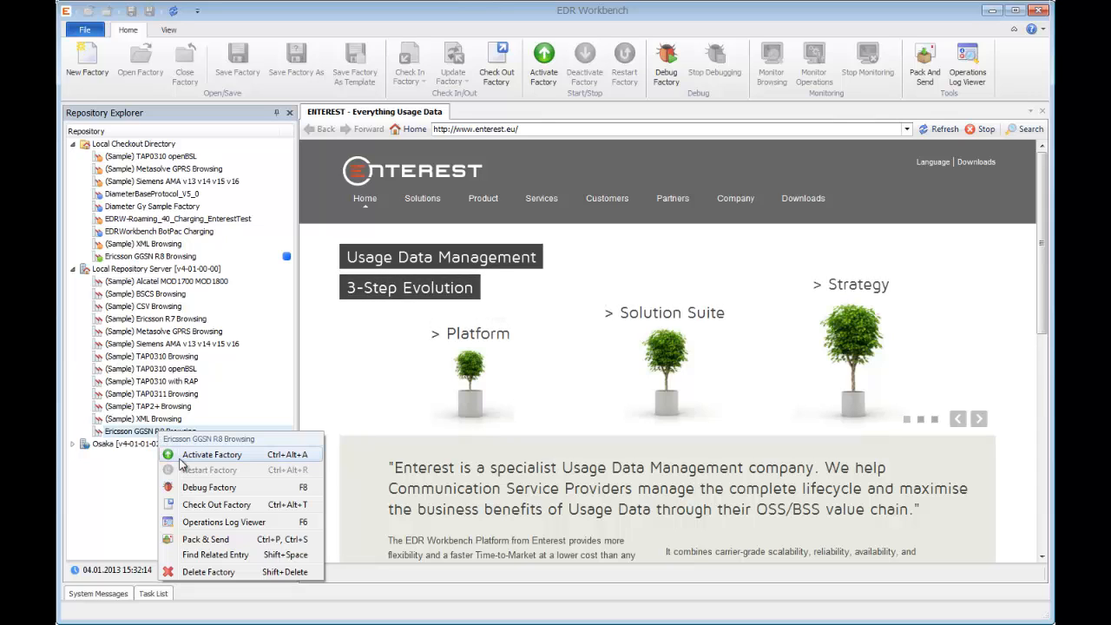
left_click(173, 459)
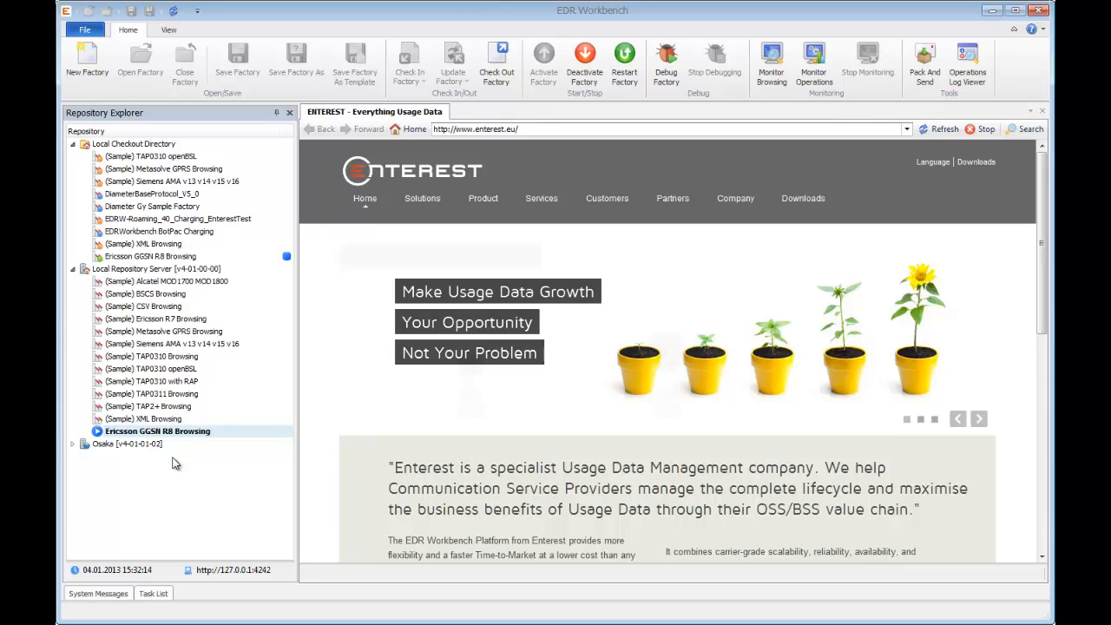
Start browsing monitoring for the active Ericsson GGSN R8 Browsing factory and move the Create New Batch dialog clear of the network diagram
right_click(126, 439)
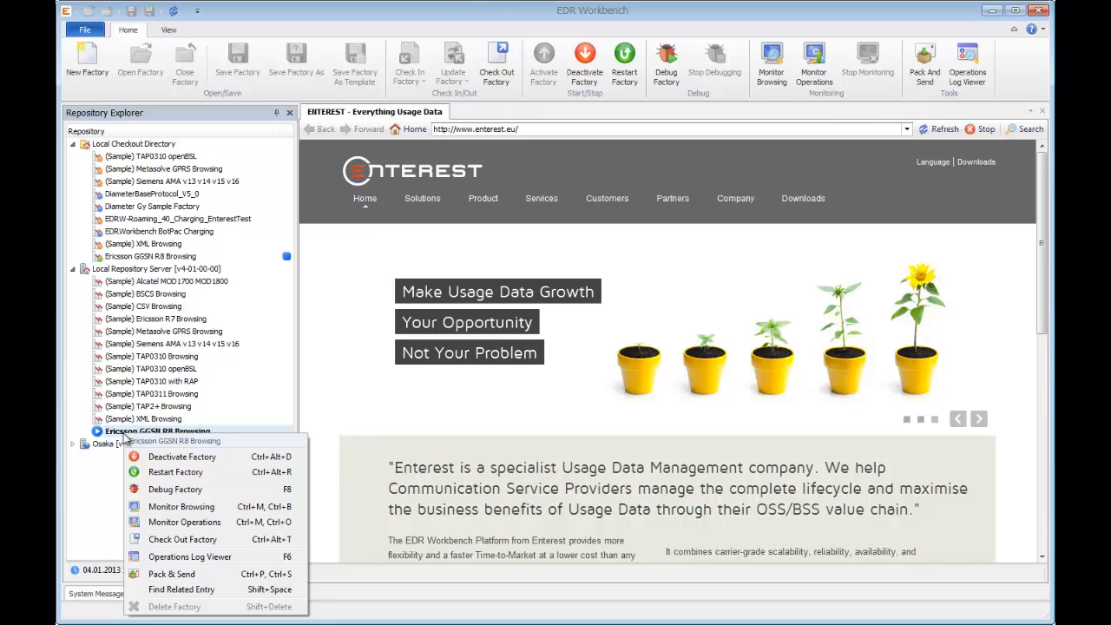
left_click(174, 508)
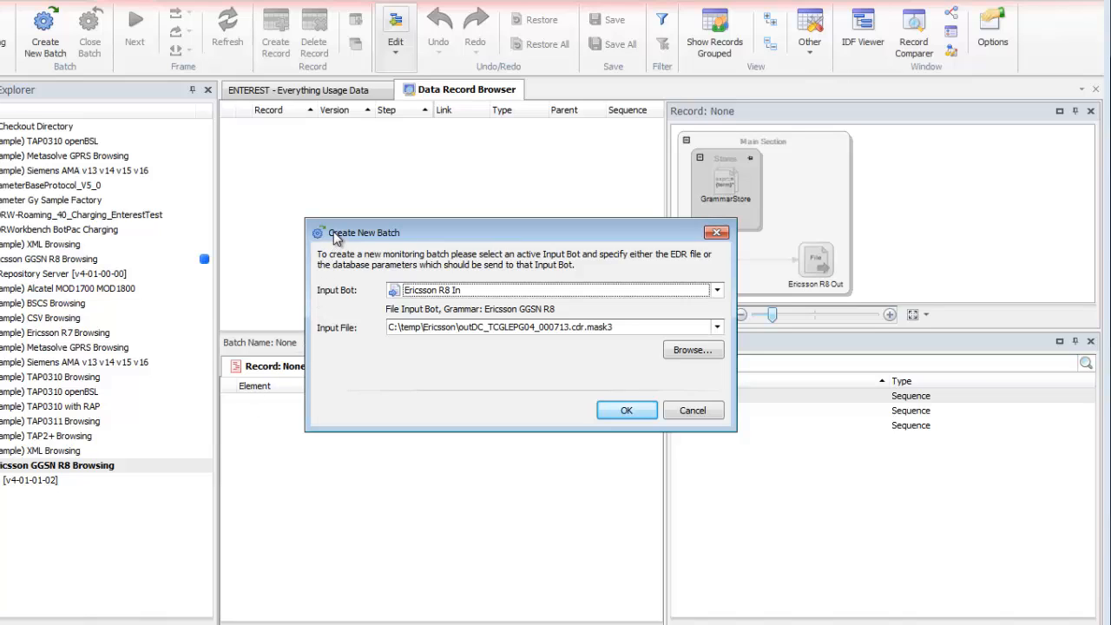
left_click_drag(339, 233, 340, 248)
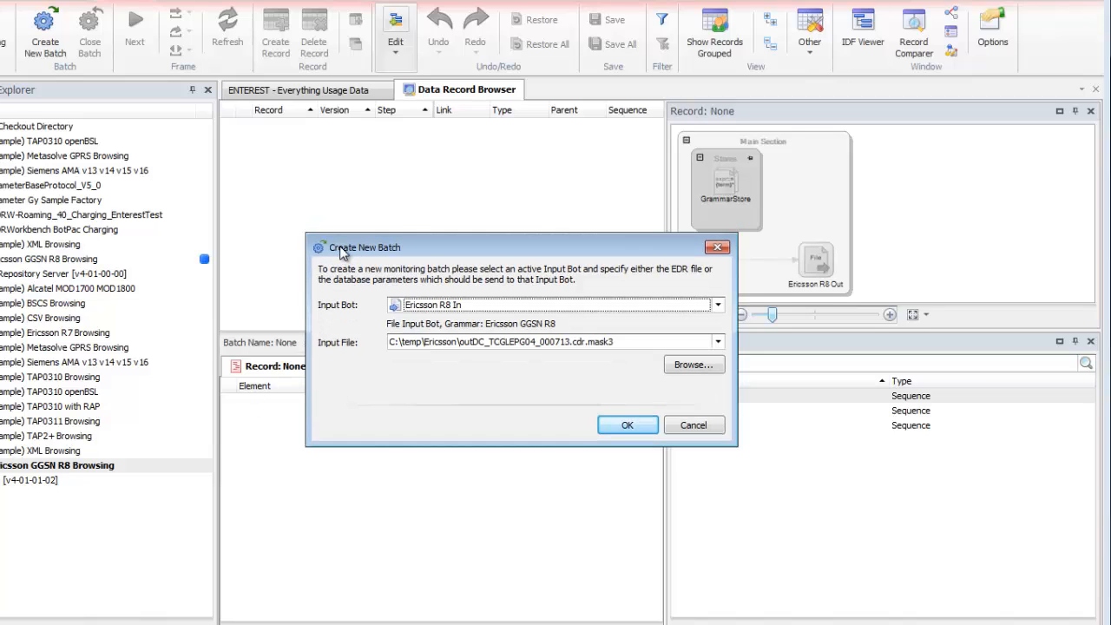
left_click_drag(426, 249, 71, 489)
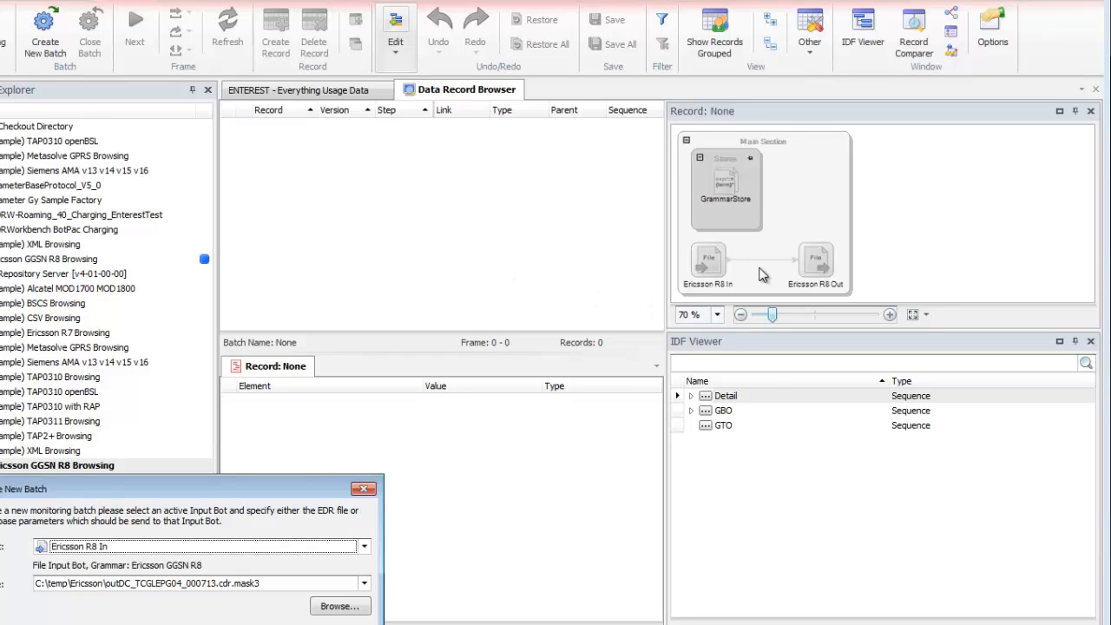
Create a monitoring batch for the Ericsson R8 In input bot from C:\temp\Ericsson\outDC_TCGLEPG04_000713.cdr.mask3
left_click(395, 238)
left_click(484, 484)
left_click_drag(175, 489, 575, 294)
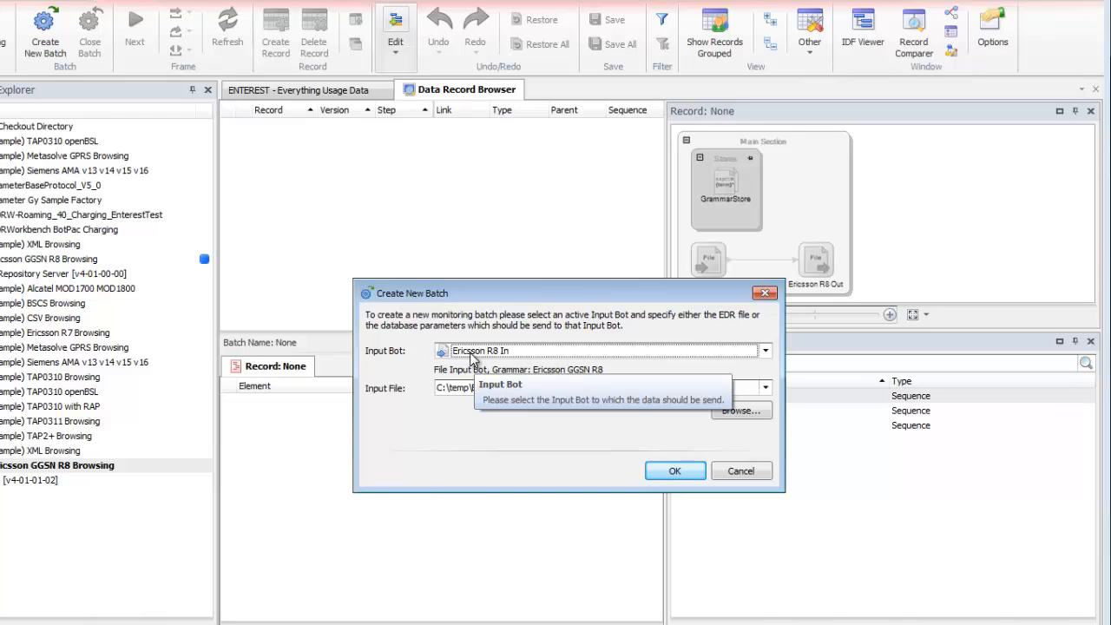
left_click(472, 356)
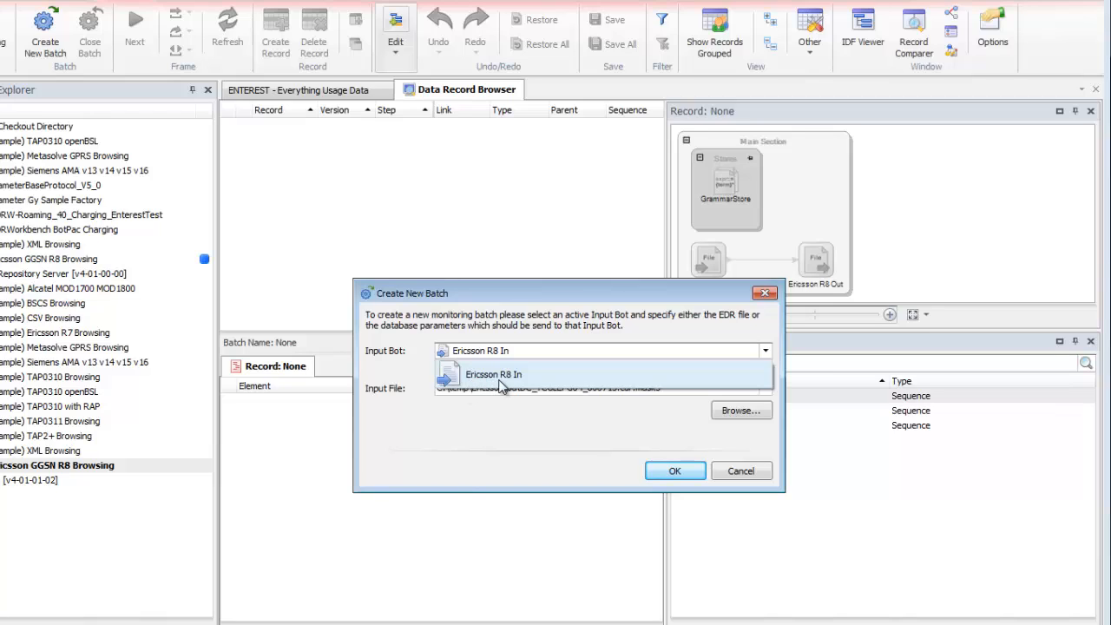
left_click(502, 383)
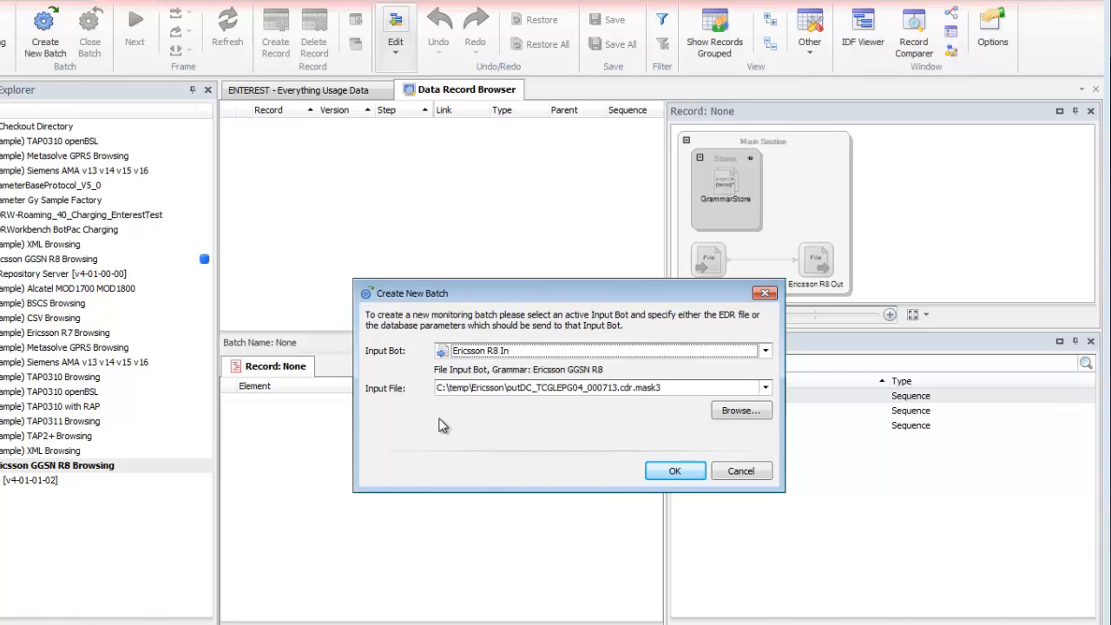
left_click(450, 388)
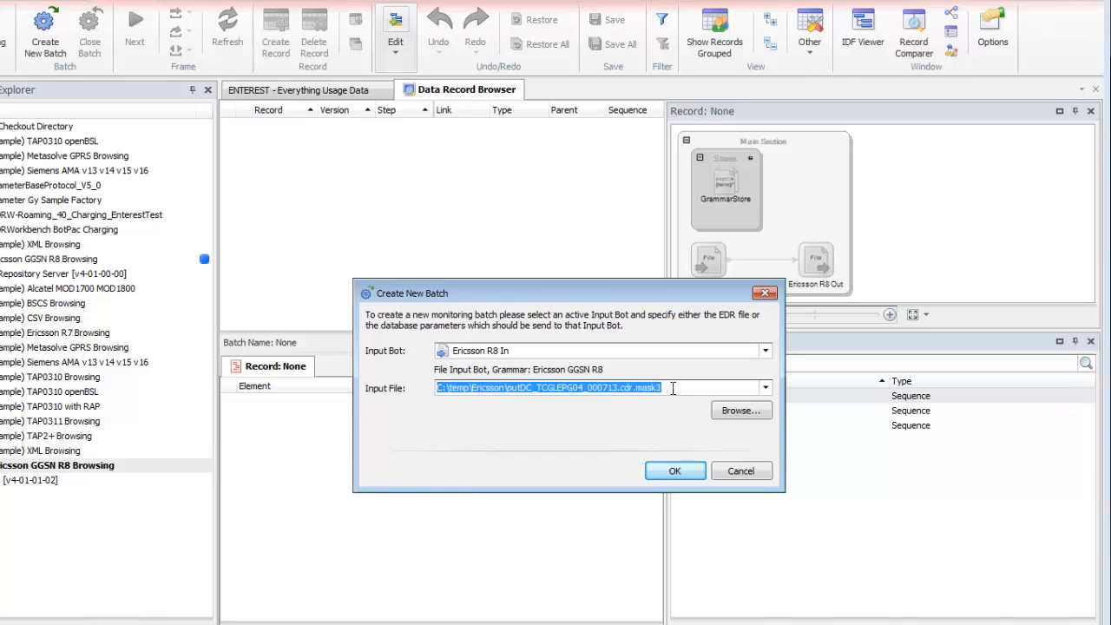
left_click(674, 387)
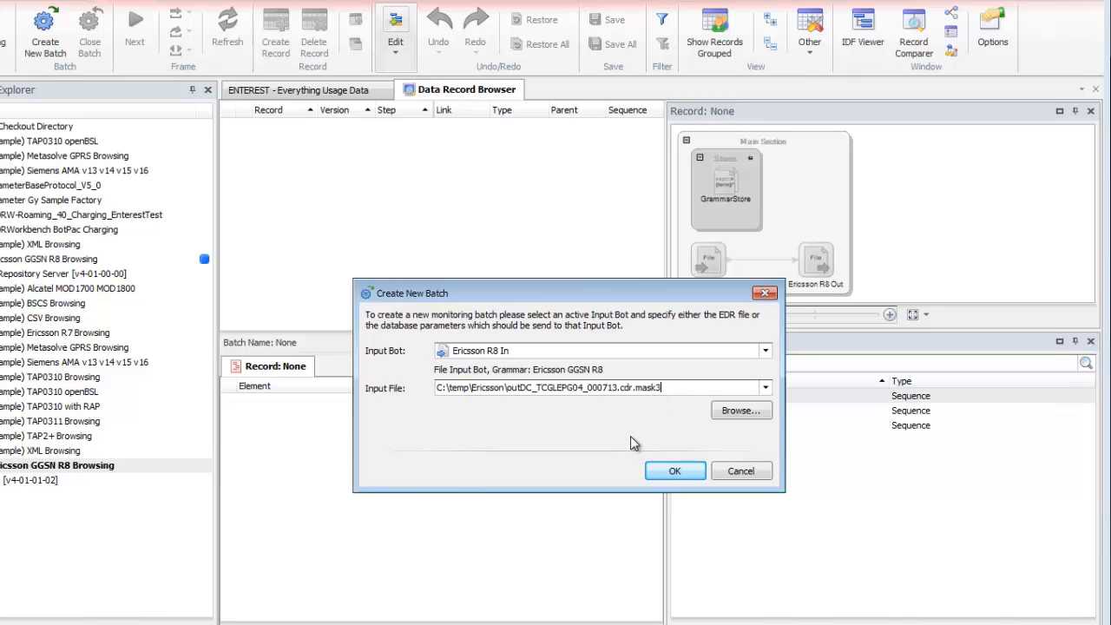
left_click(673, 470)
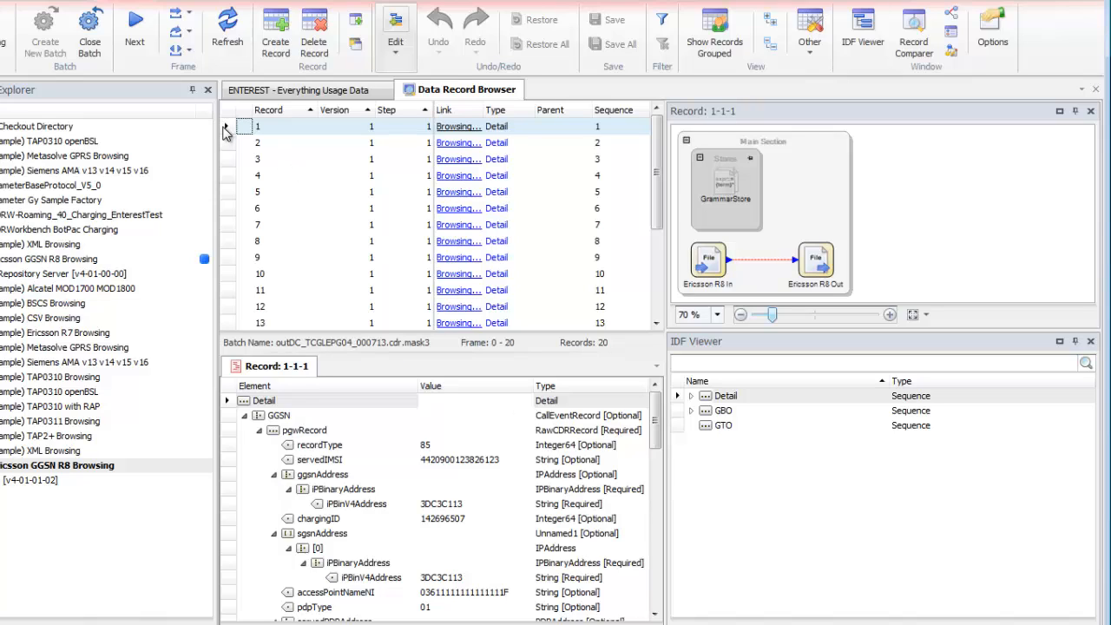
Examine the servedIMSI and ggsnAddress elements of record 1 alongside their definitions in the IDF Viewer
left_click(298, 465)
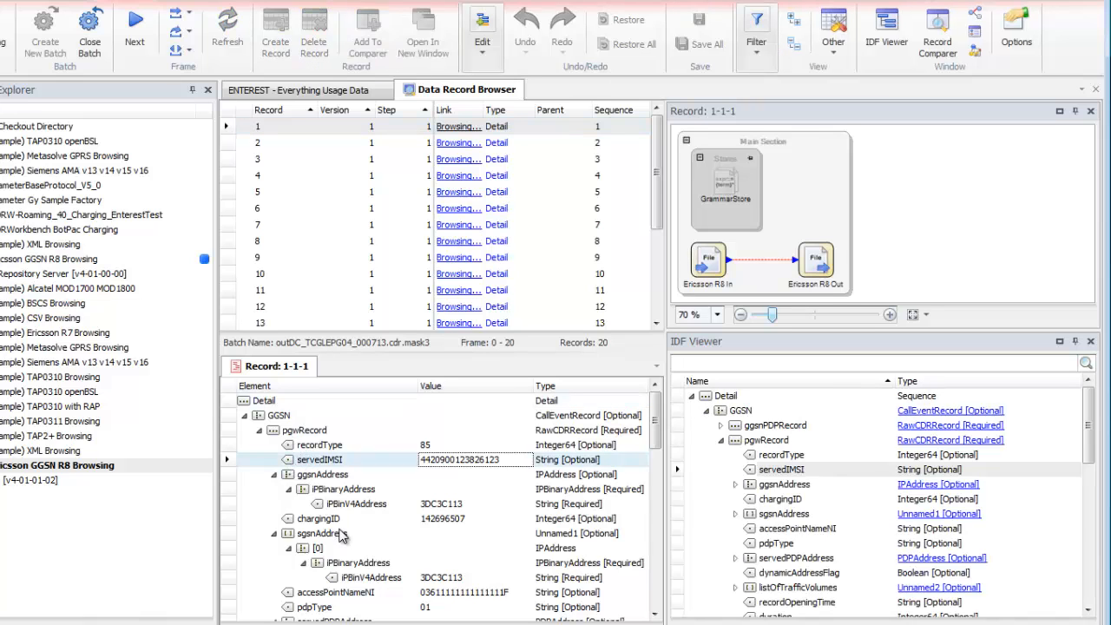
mouse_move(656, 417)
left_mouse_down()
mouse_move(677, 599)
mouse_move(667, 430)
left_mouse_up()
left_click(320, 504)
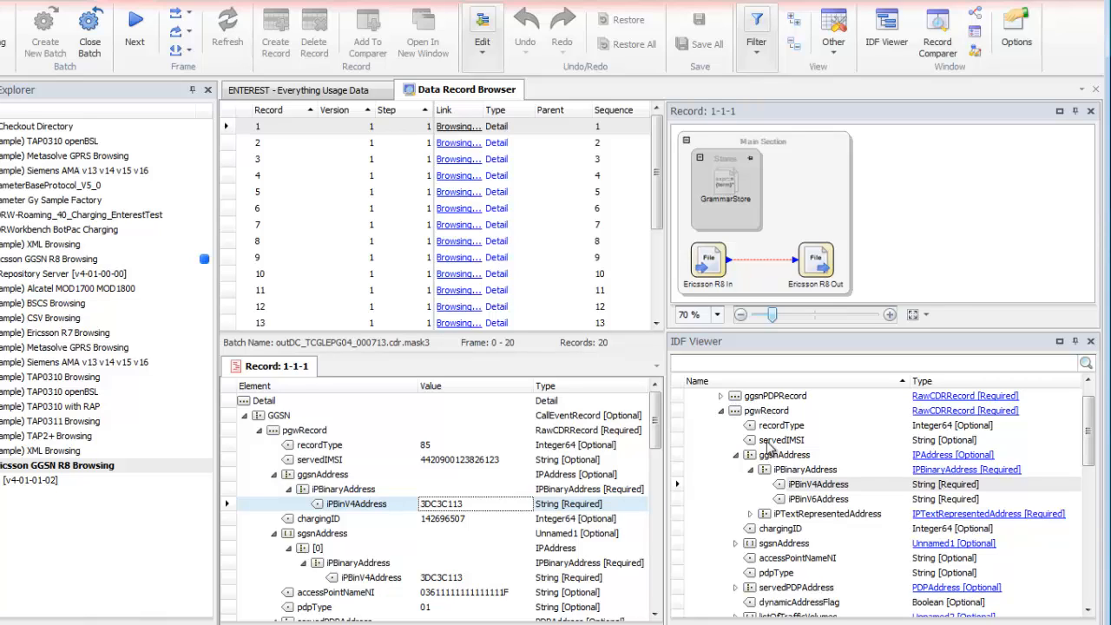
left_click(785, 501)
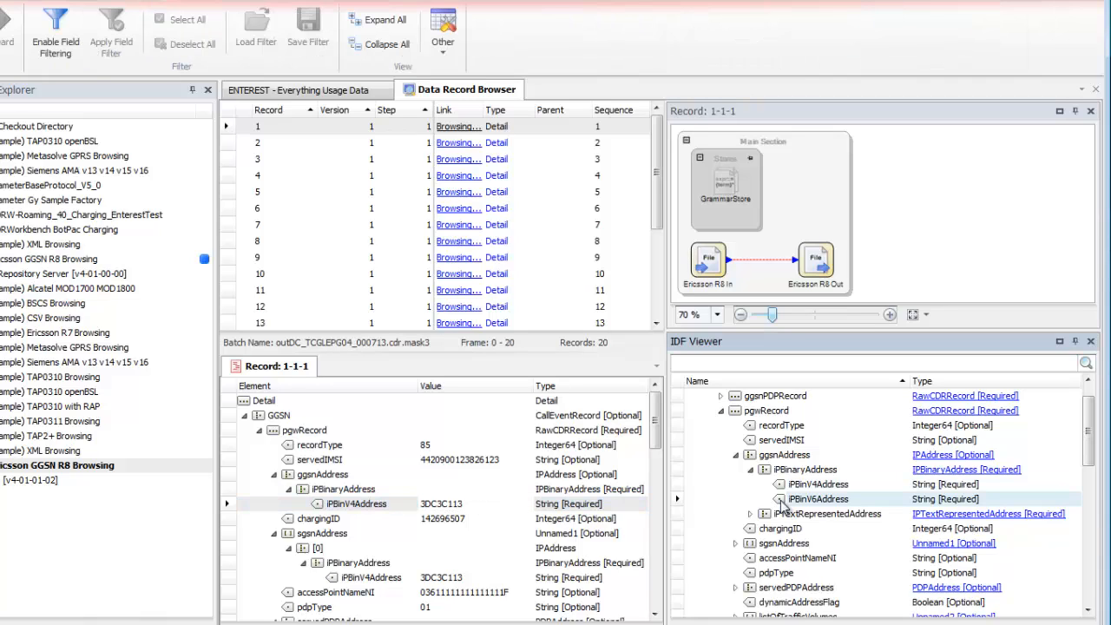
left_click(306, 493)
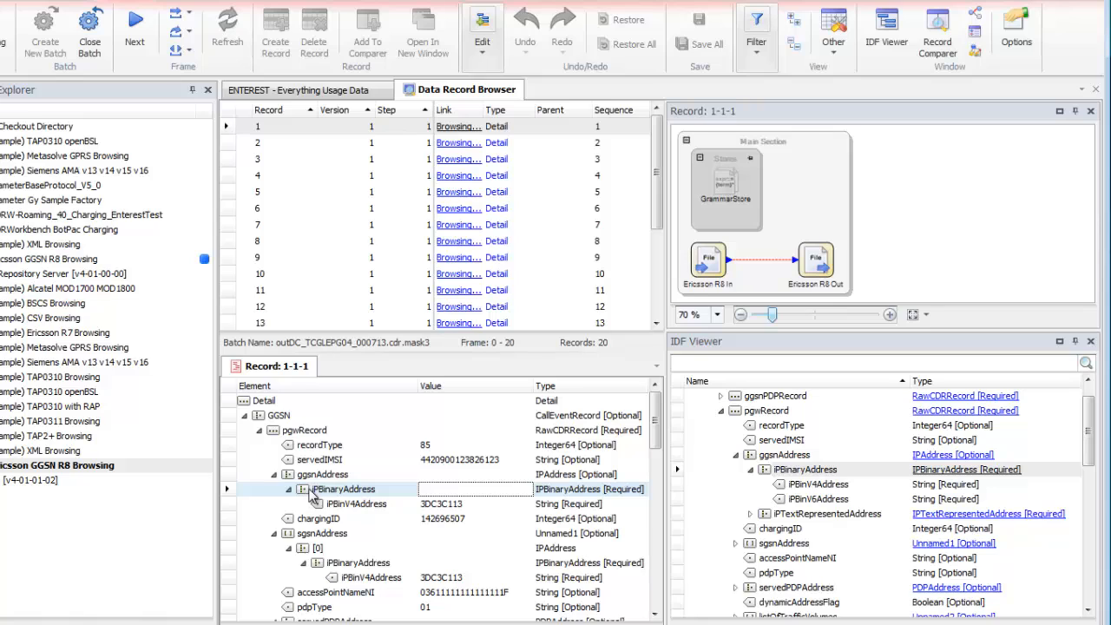
right_click(309, 493)
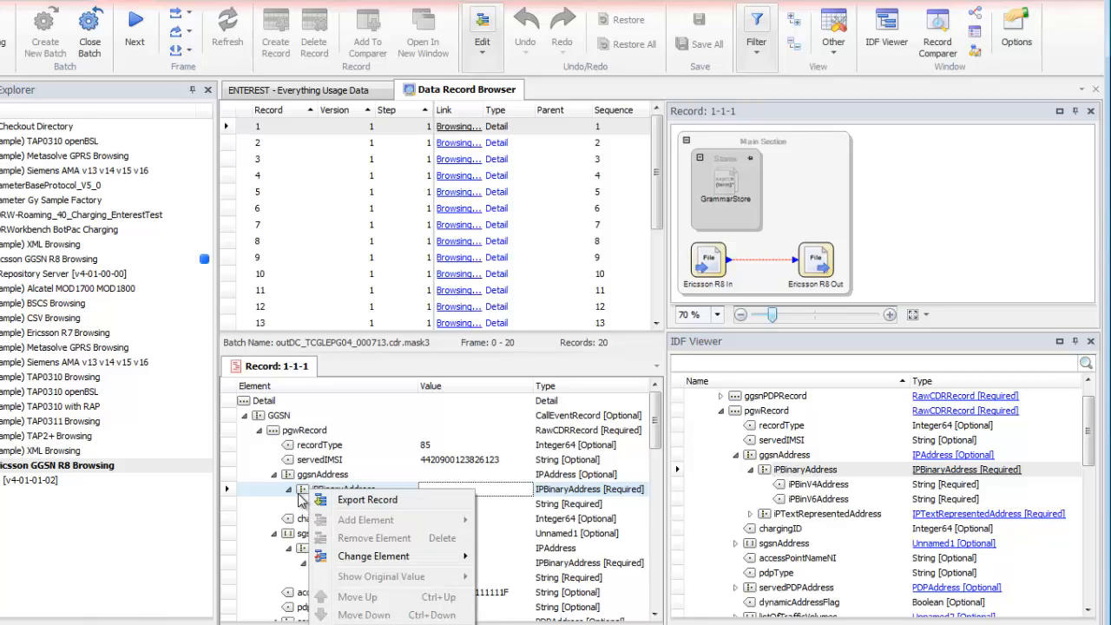
left_click(304, 495)
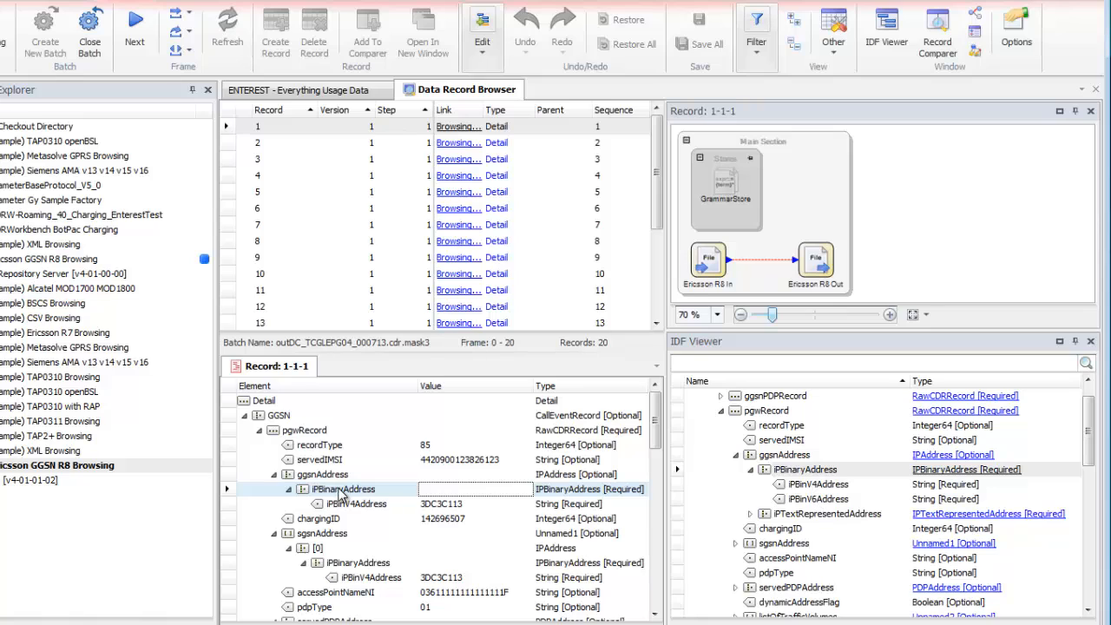
left_click(308, 477)
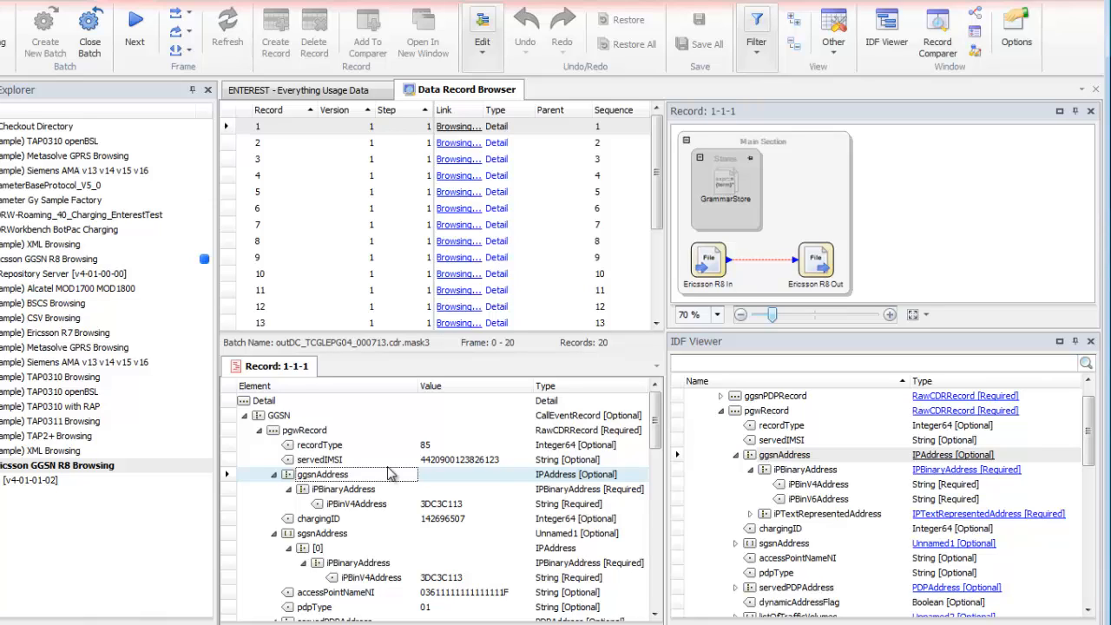
Replace the last three digits of the servedIMSI value in record 1 with 456
left_click(446, 461)
left_click(518, 463)
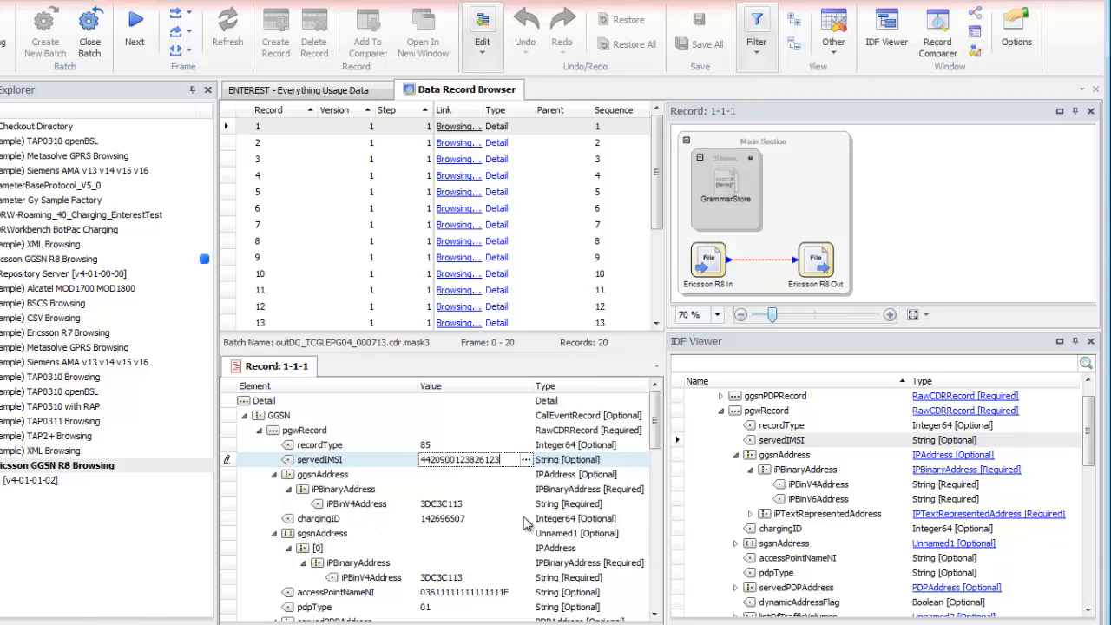
key("BackSpace")
key("BackSpace")
key("BackSpace")
type("456")
key("Return")
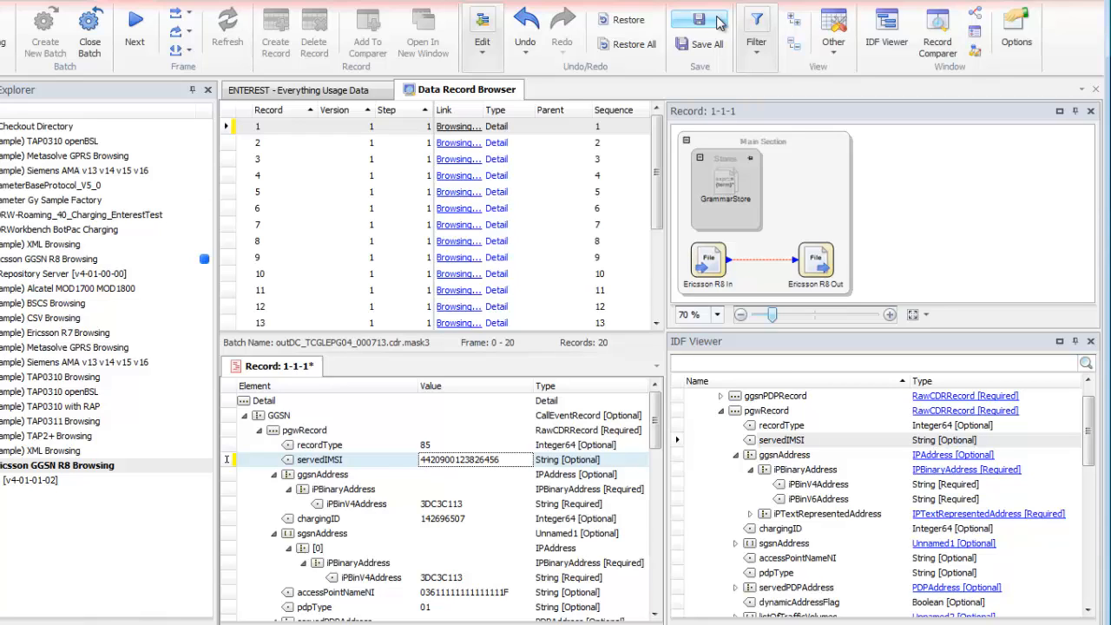
Look through records 2 and 3, then close the batch and save its modifications
left_click(257, 145)
left_click(249, 161)
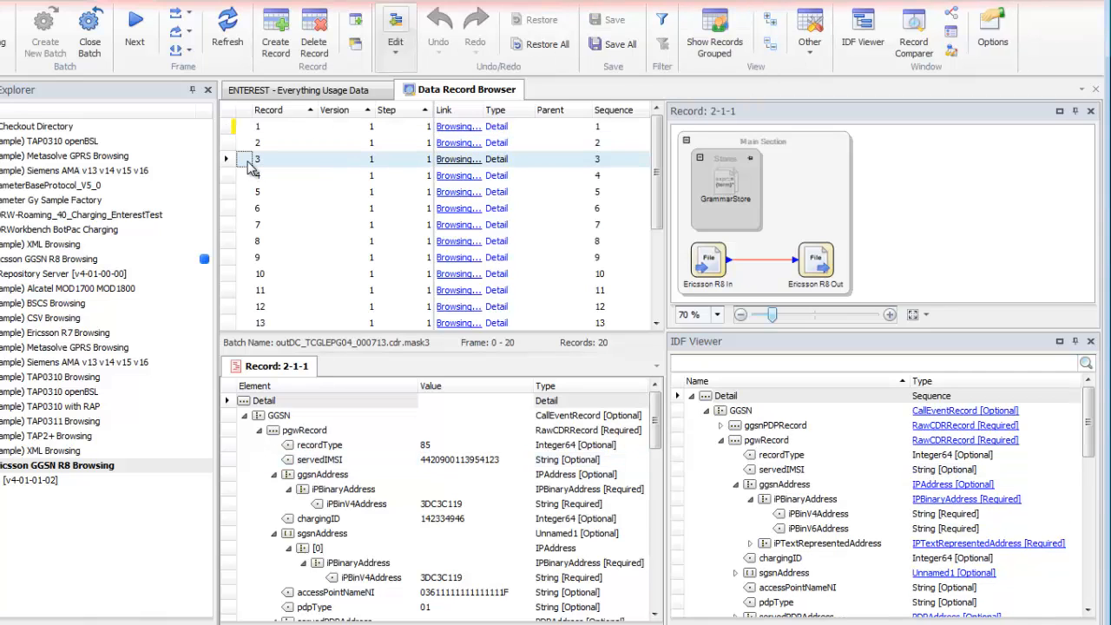
left_click(229, 144)
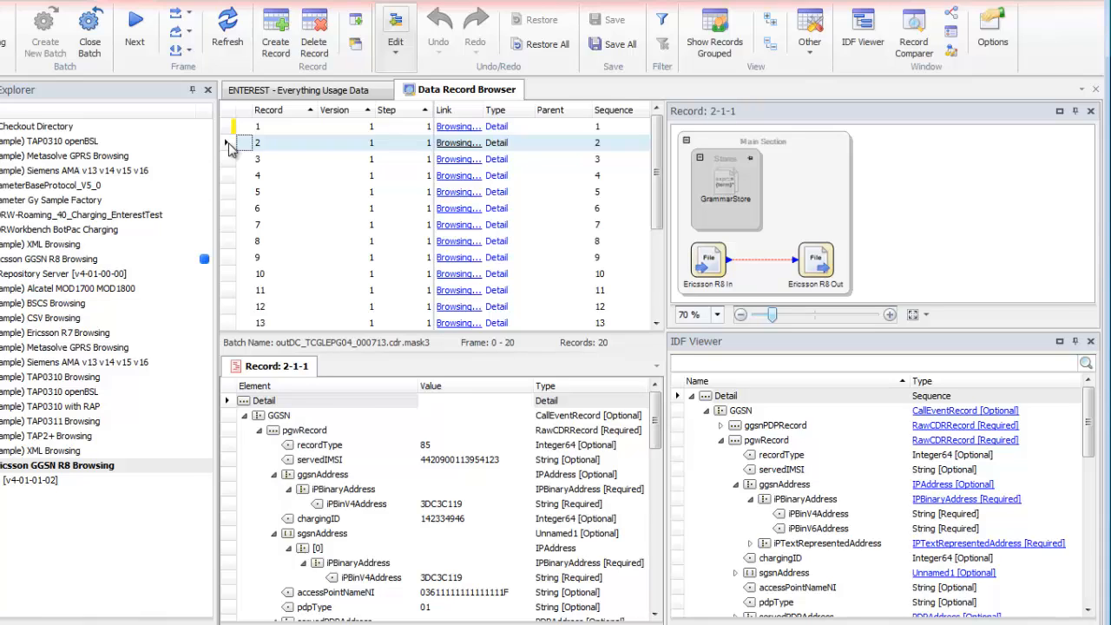
left_click(90, 41)
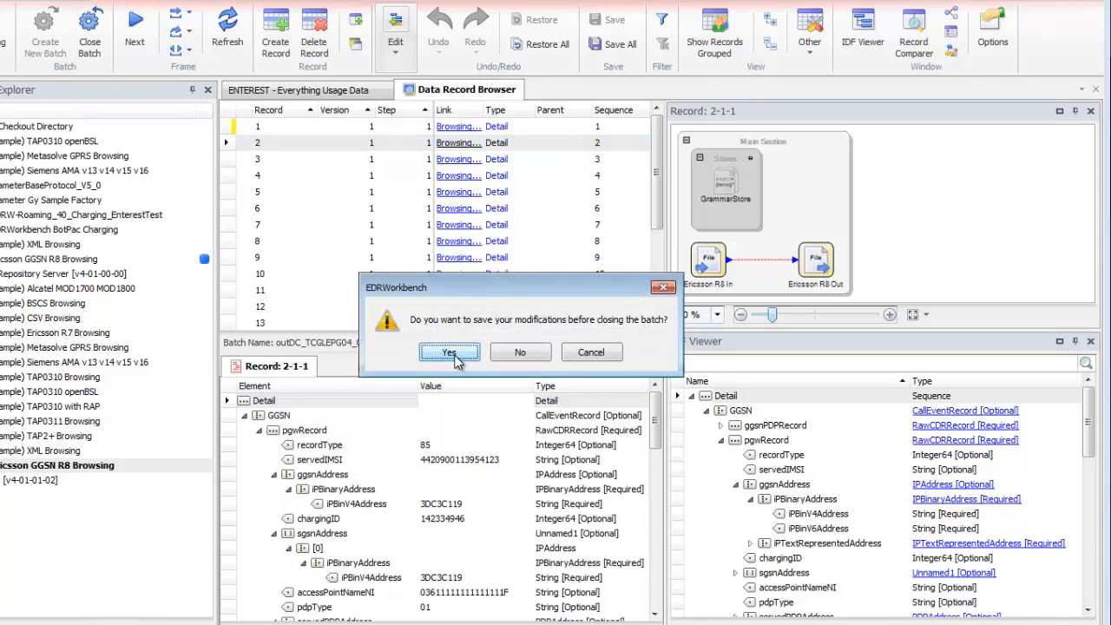
left_click(450, 354)
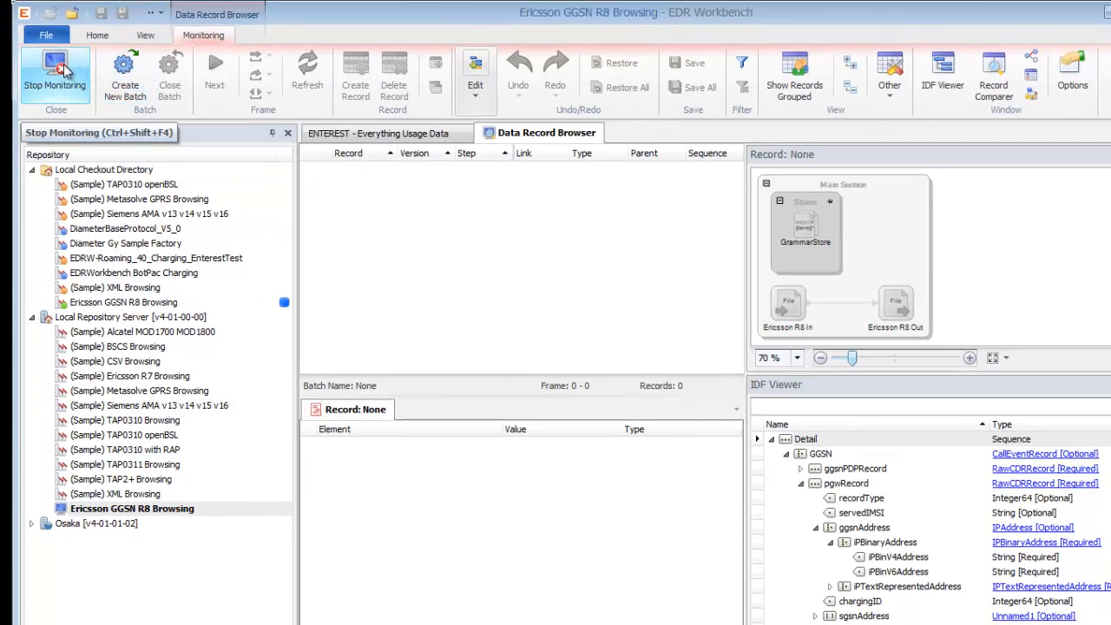
Stop monitoring the Ericsson GGSN R8 Browsing factory and deactivate it on the Local Repository Server
left_click(63, 71)
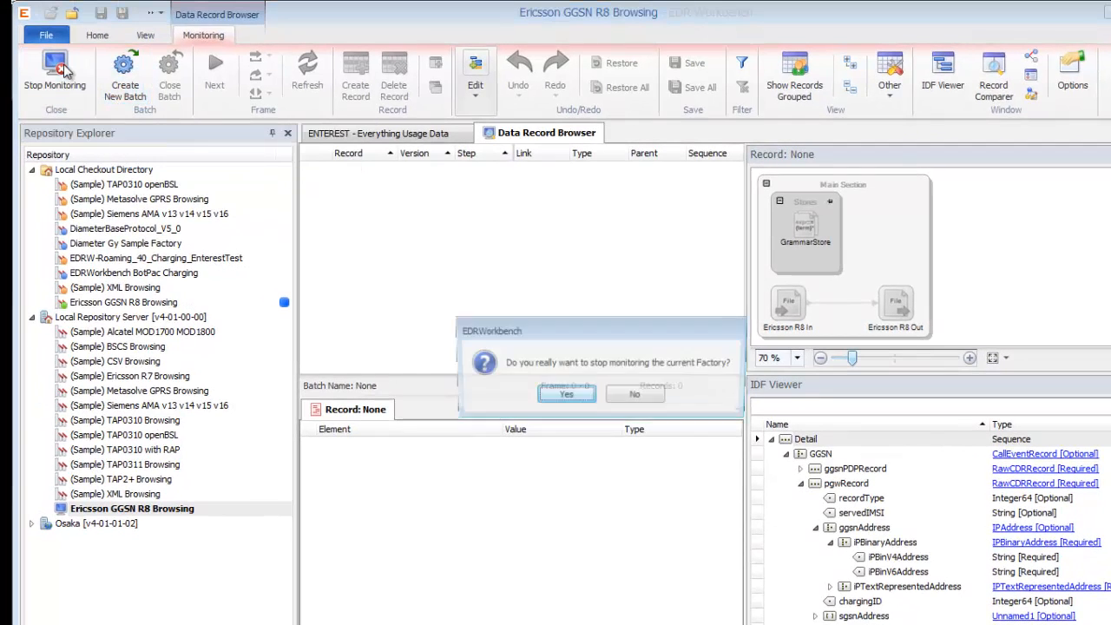
left_click(564, 396)
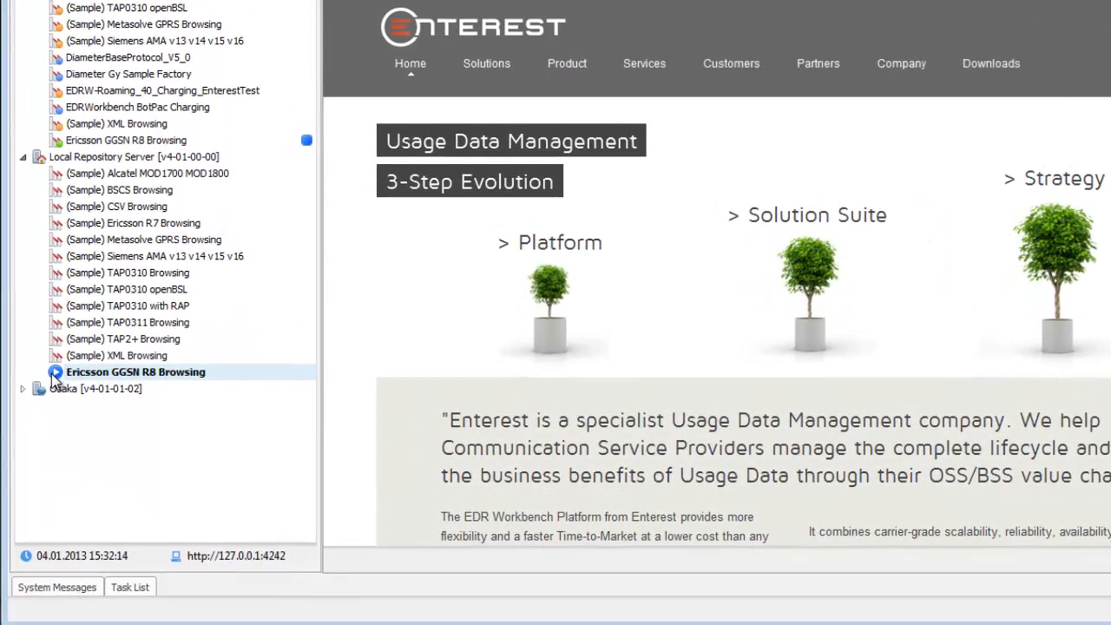
right_click(55, 374)
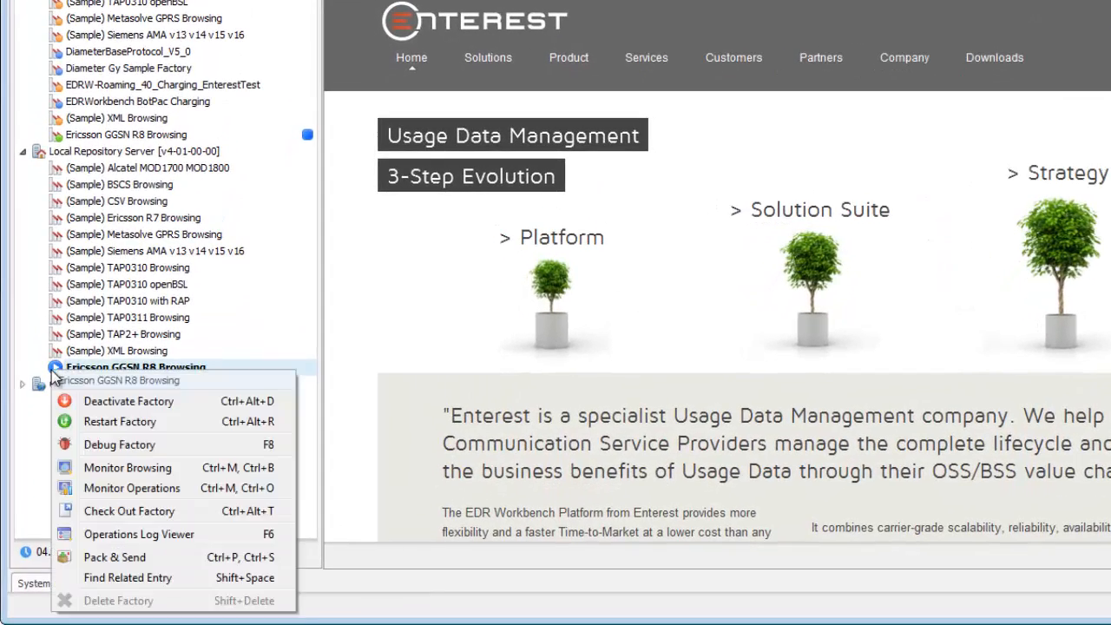
left_click(75, 403)
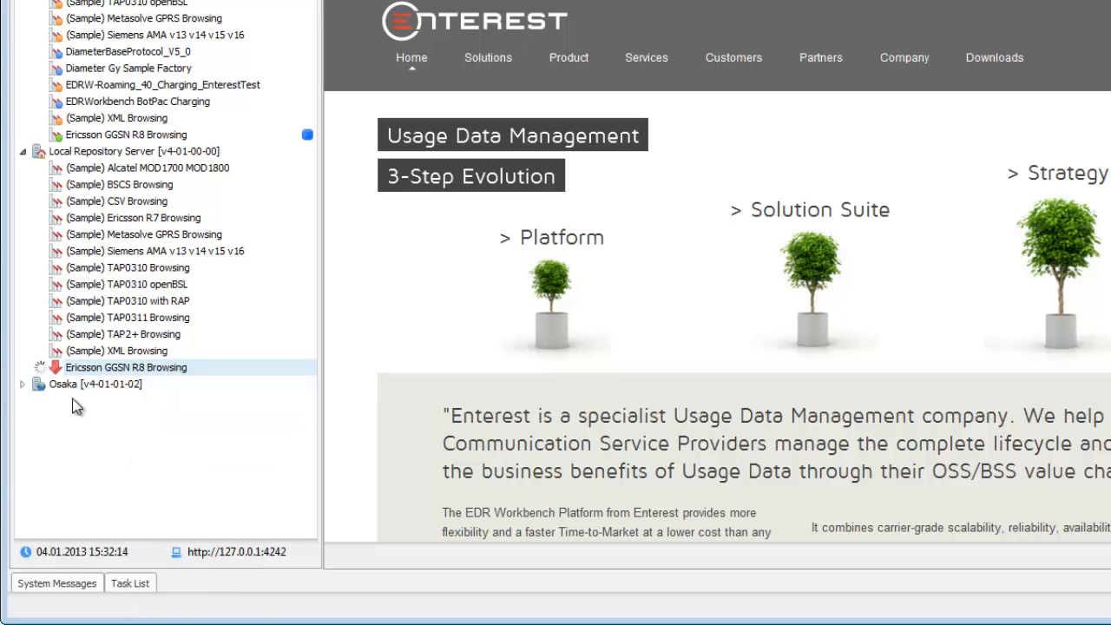